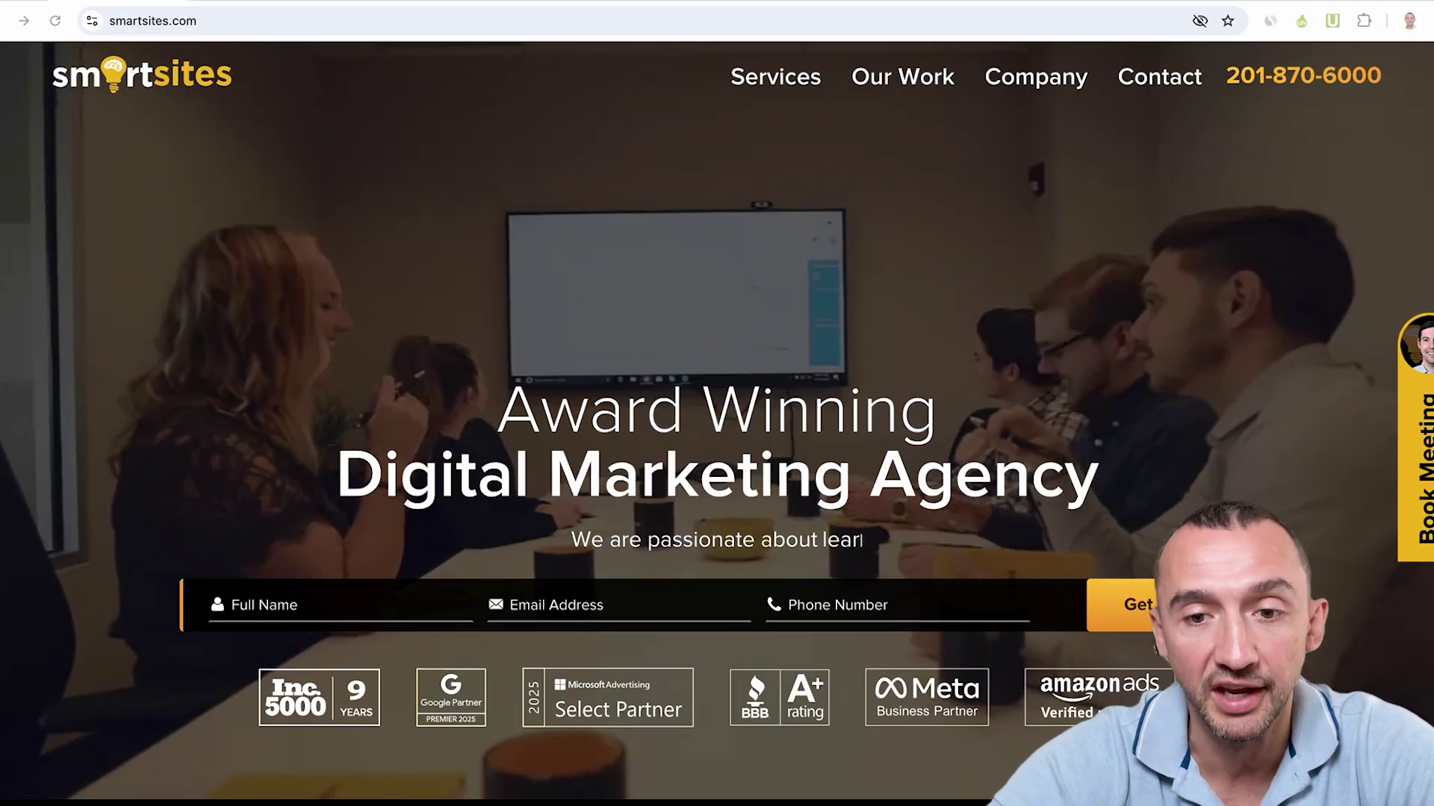
{"action": "scroll", "coordinate": [1394, 533], "scroll_direction": "down", "scroll_amount": 1}
{"action": "scroll", "coordinate": [1394, 533], "scroll_direction": "down", "scroll_amount": 3}
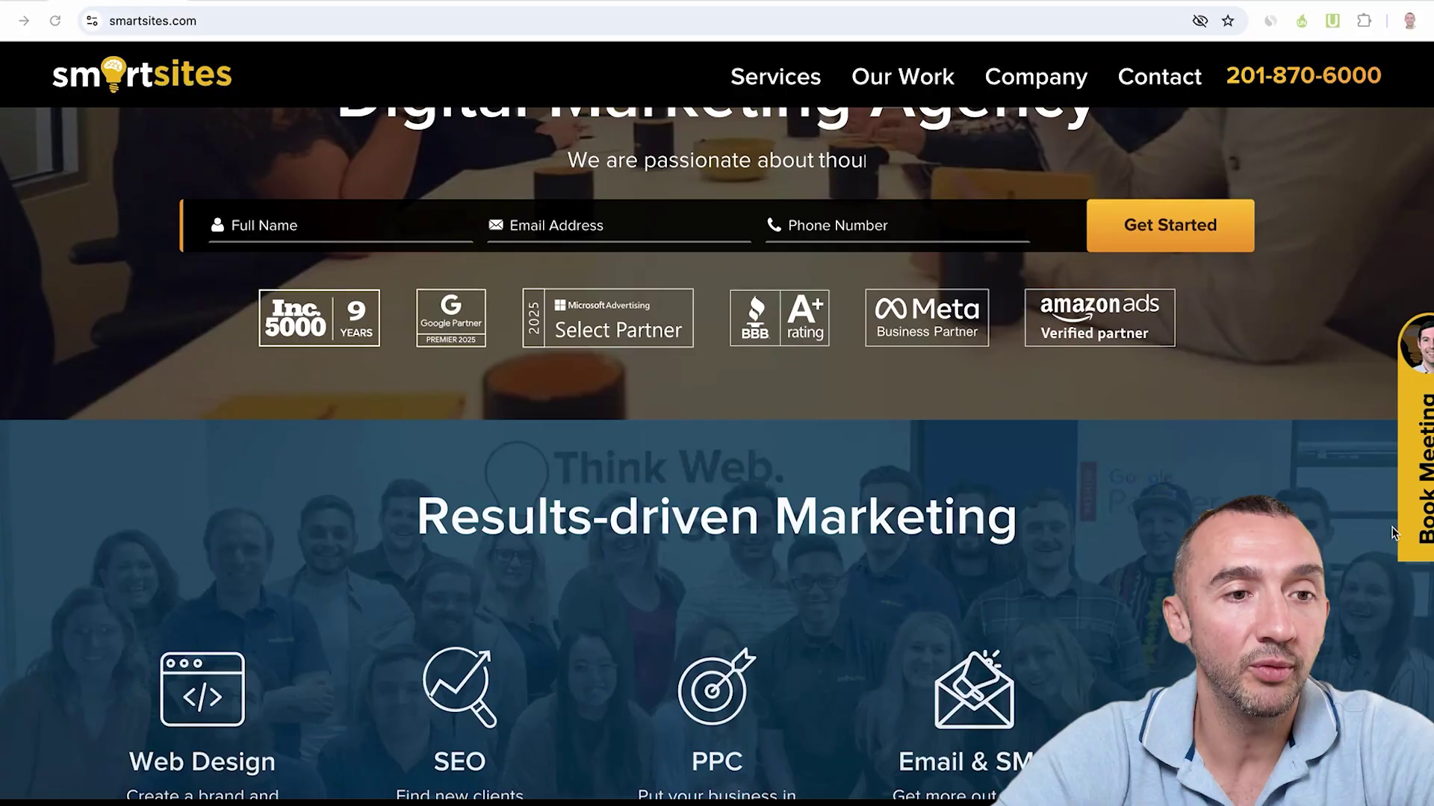
{"action": "scroll", "coordinate": [1394, 534], "scroll_direction": "down", "scroll_amount": 1}
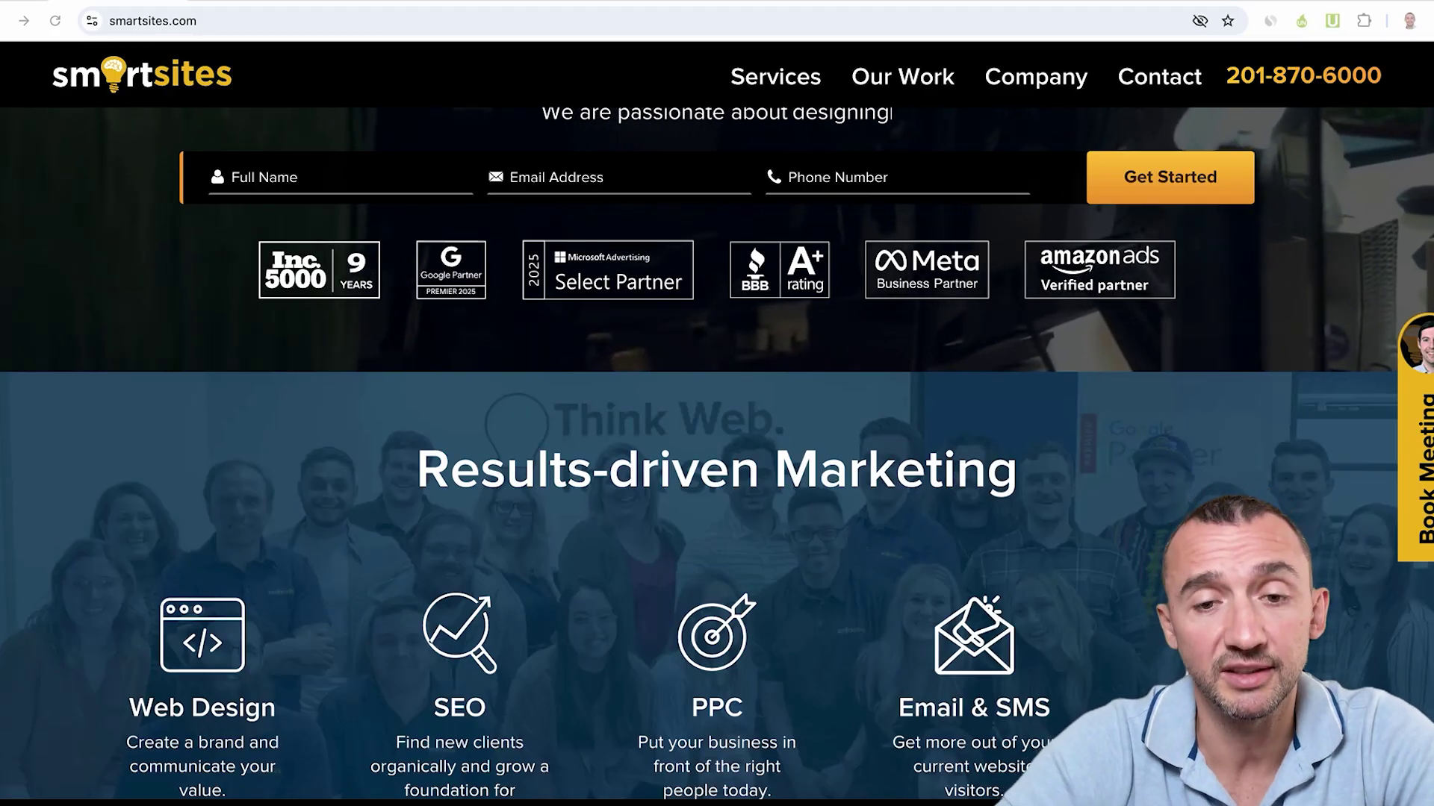
{"action": "scroll", "coordinate": [718, 448], "scroll_direction": "down", "scroll_amount": 3}
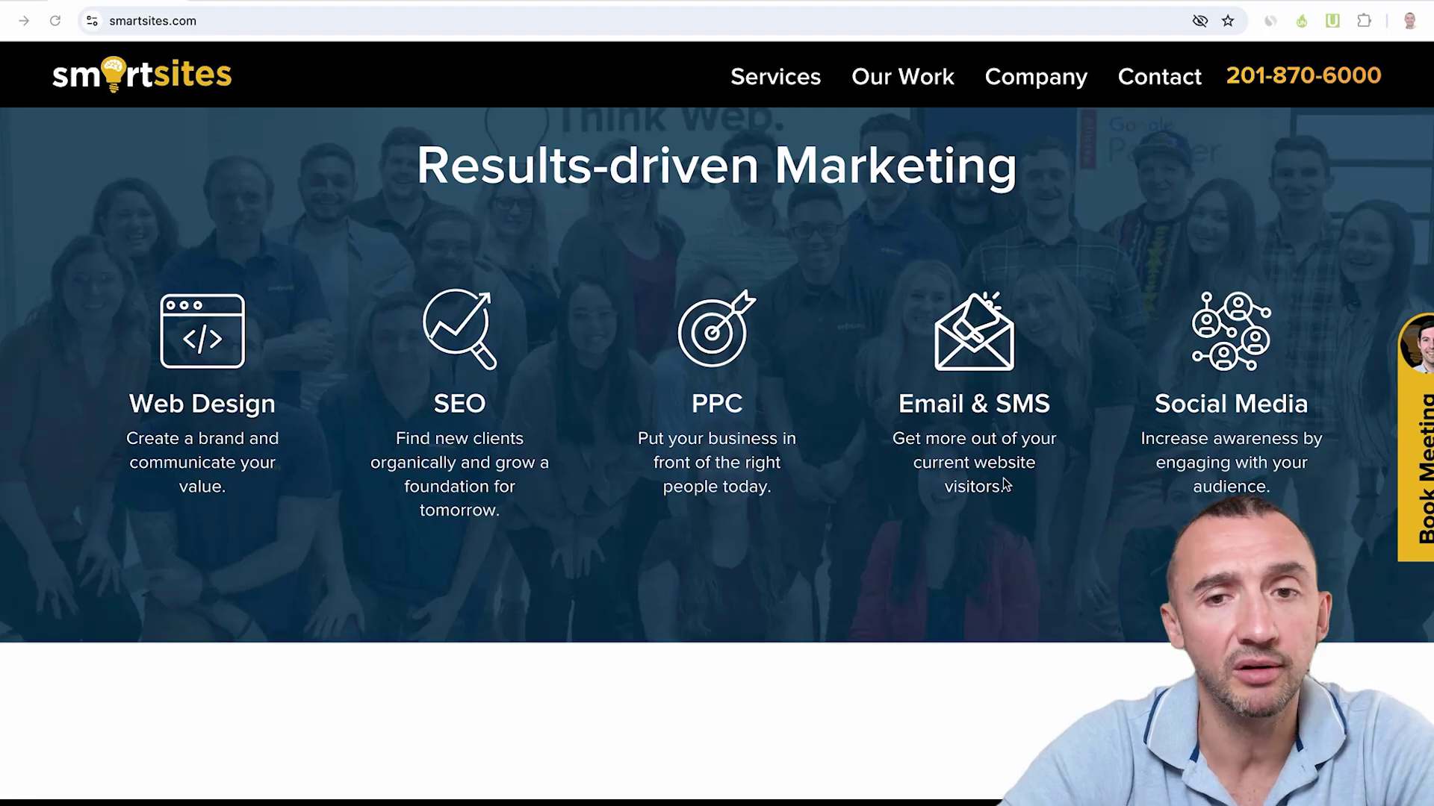
{"action": "scroll", "coordinate": [1003, 478], "scroll_direction": "down", "scroll_amount": 3}
{"action": "scroll", "coordinate": [1003, 482], "scroll_direction": "down", "scroll_amount": 2}
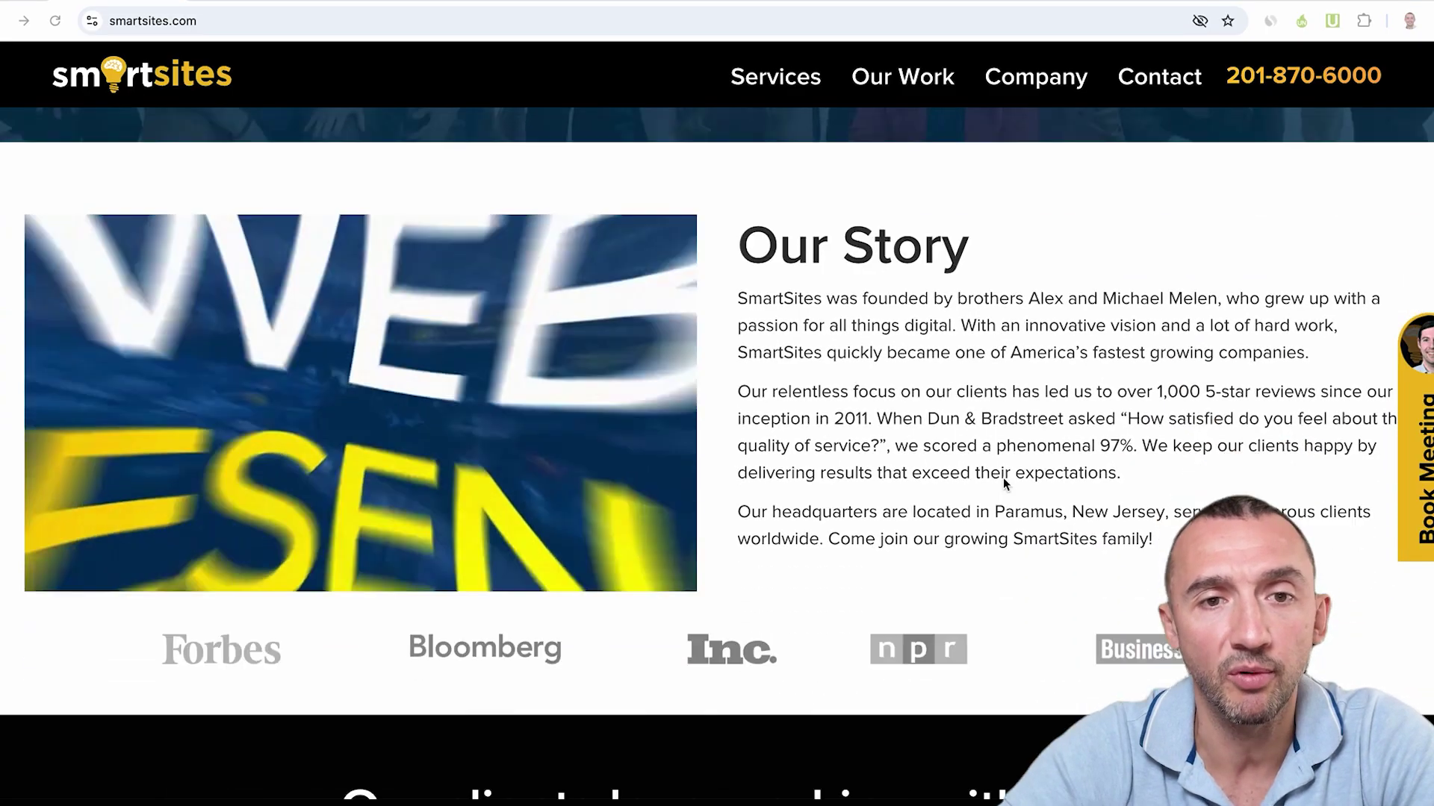
{"action": "scroll", "coordinate": [1002, 482], "scroll_direction": "down", "scroll_amount": 1}
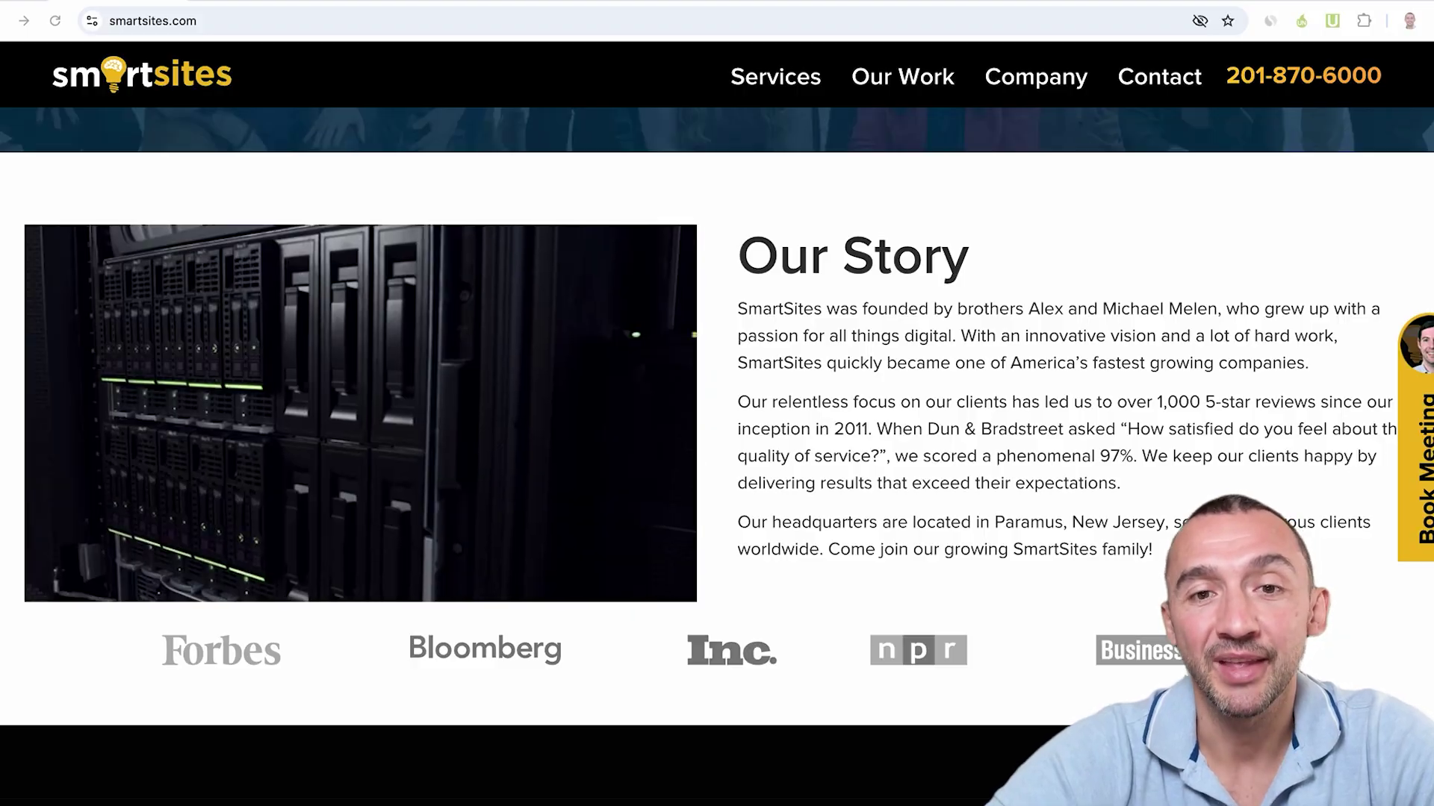
{"action": "scroll", "coordinate": [717, 449], "scroll_direction": "down", "scroll_amount": 1}
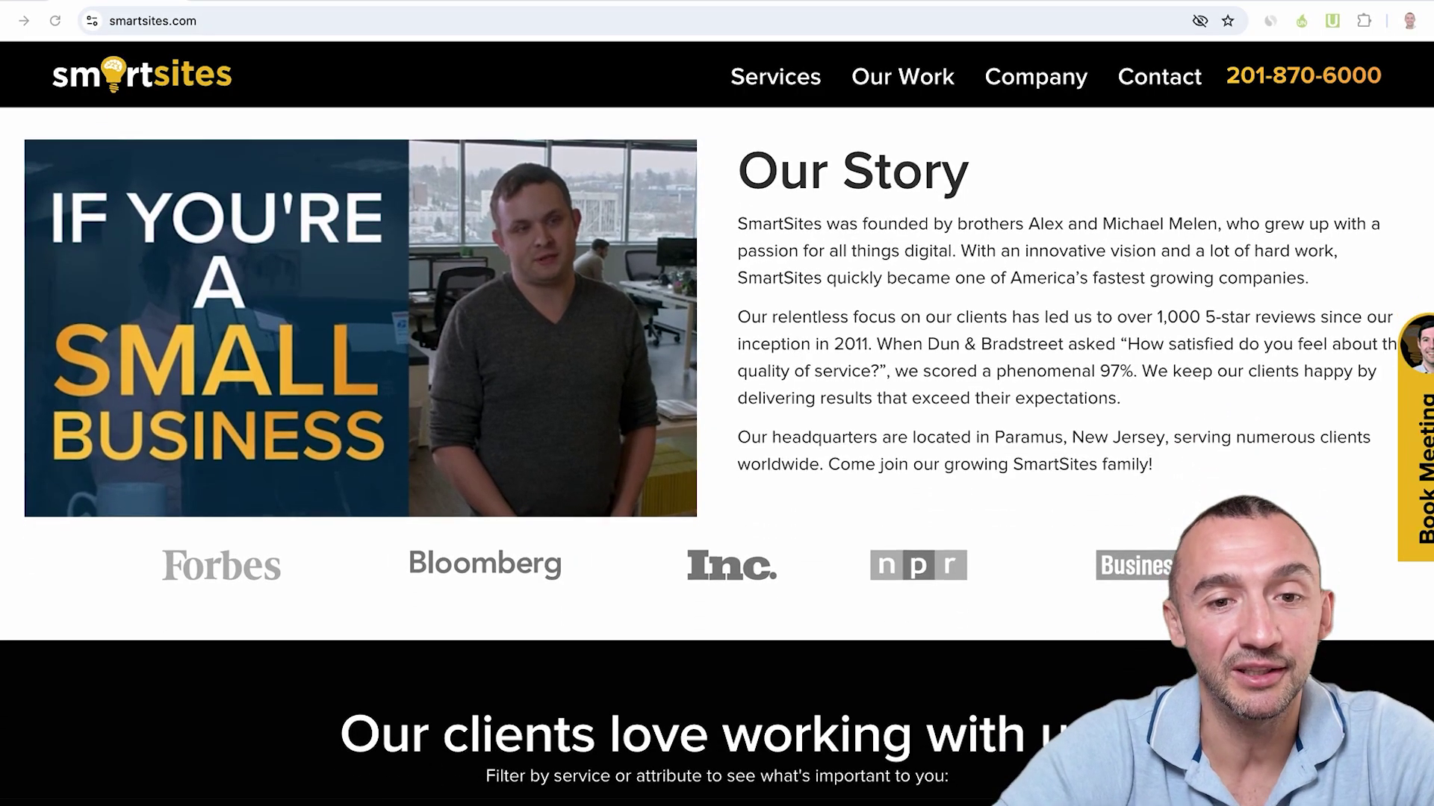
{"action": "scroll", "coordinate": [717, 448], "scroll_direction": "down", "scroll_amount": 3}
{"action": "scroll", "coordinate": [717, 448], "scroll_direction": "down", "scroll_amount": 2}
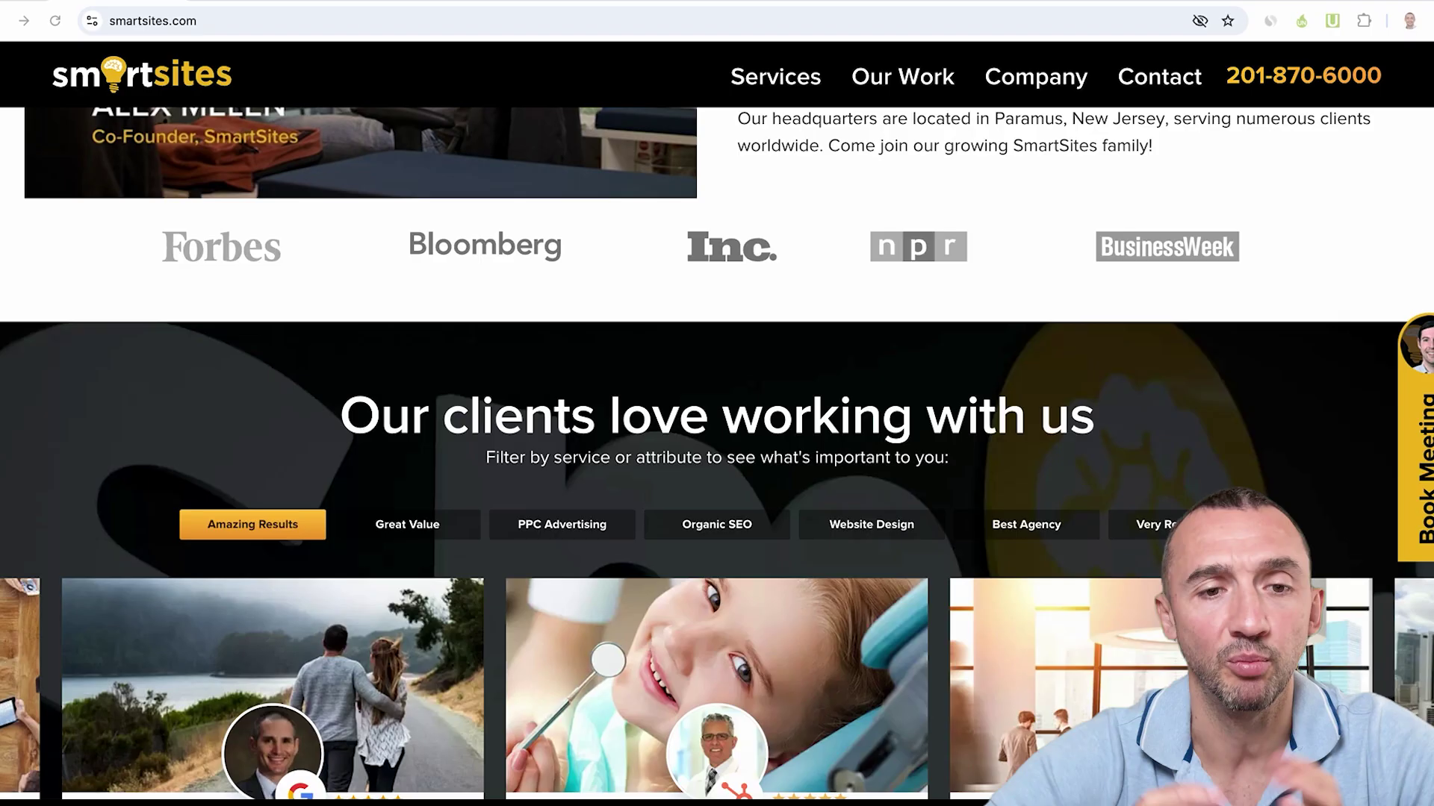
{"action": "scroll", "coordinate": [716, 448], "scroll_direction": "down", "scroll_amount": 5}
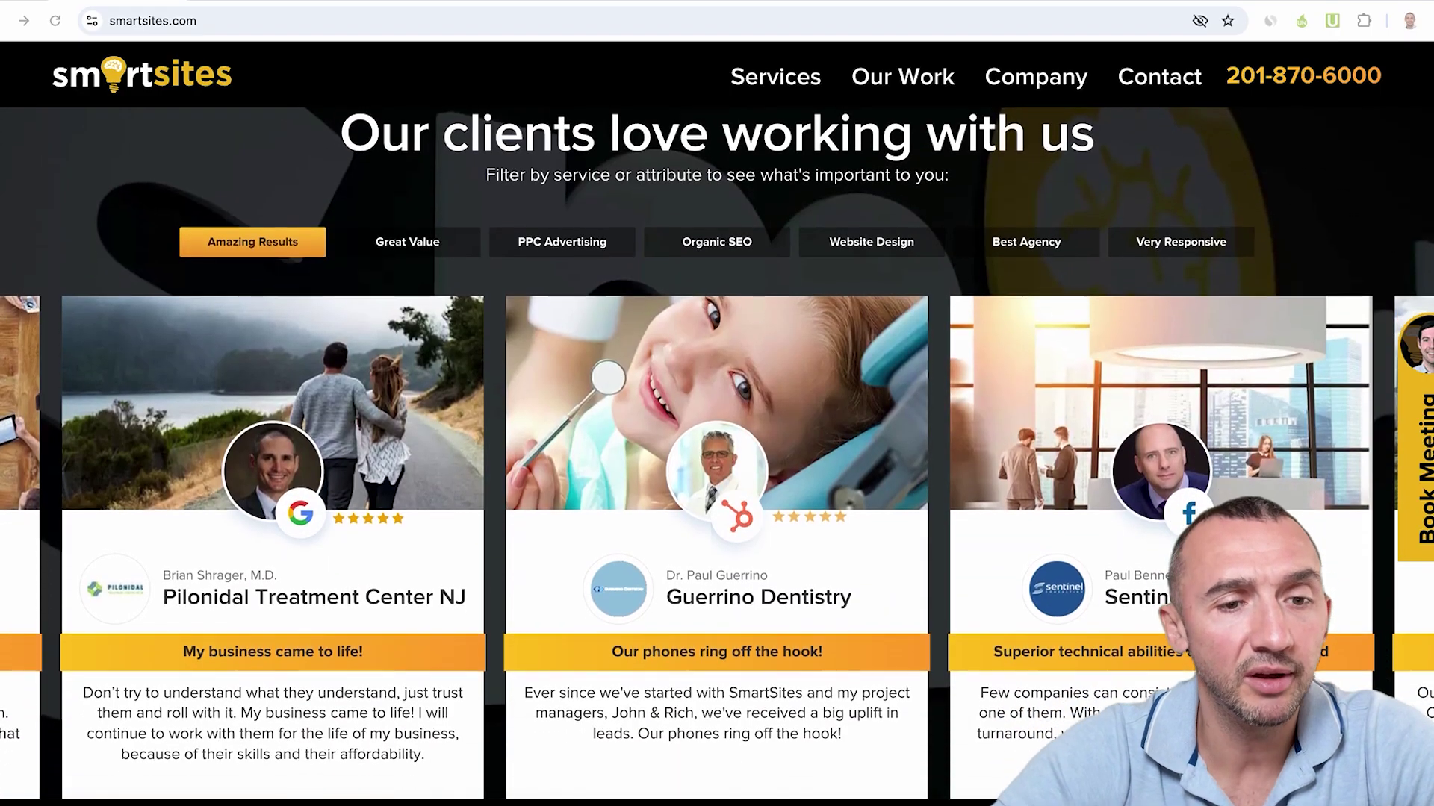
{"action": "scroll", "coordinate": [718, 448], "scroll_direction": "down", "scroll_amount": 2}
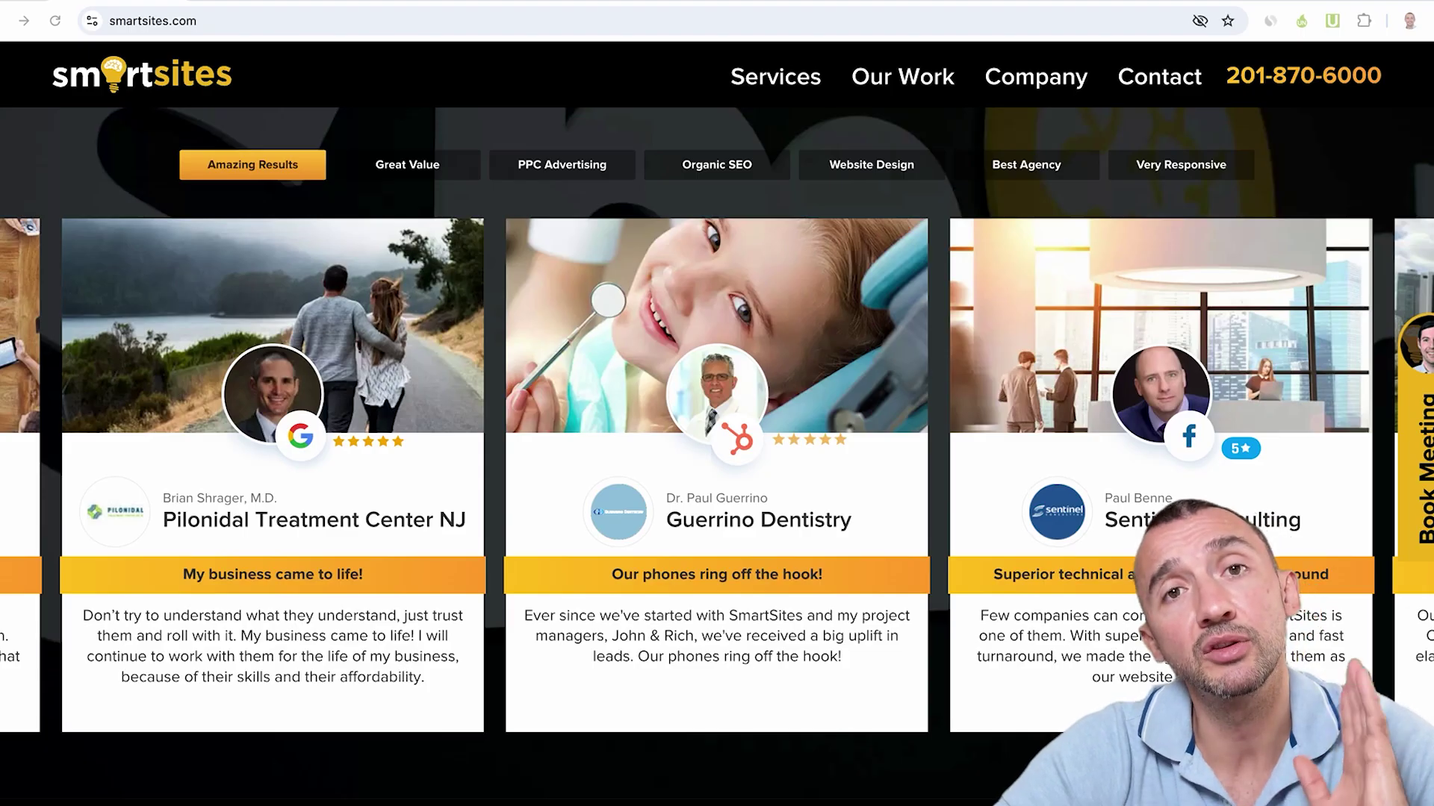
{"action": "scroll", "coordinate": [717, 449], "scroll_direction": "down", "scroll_amount": 1}
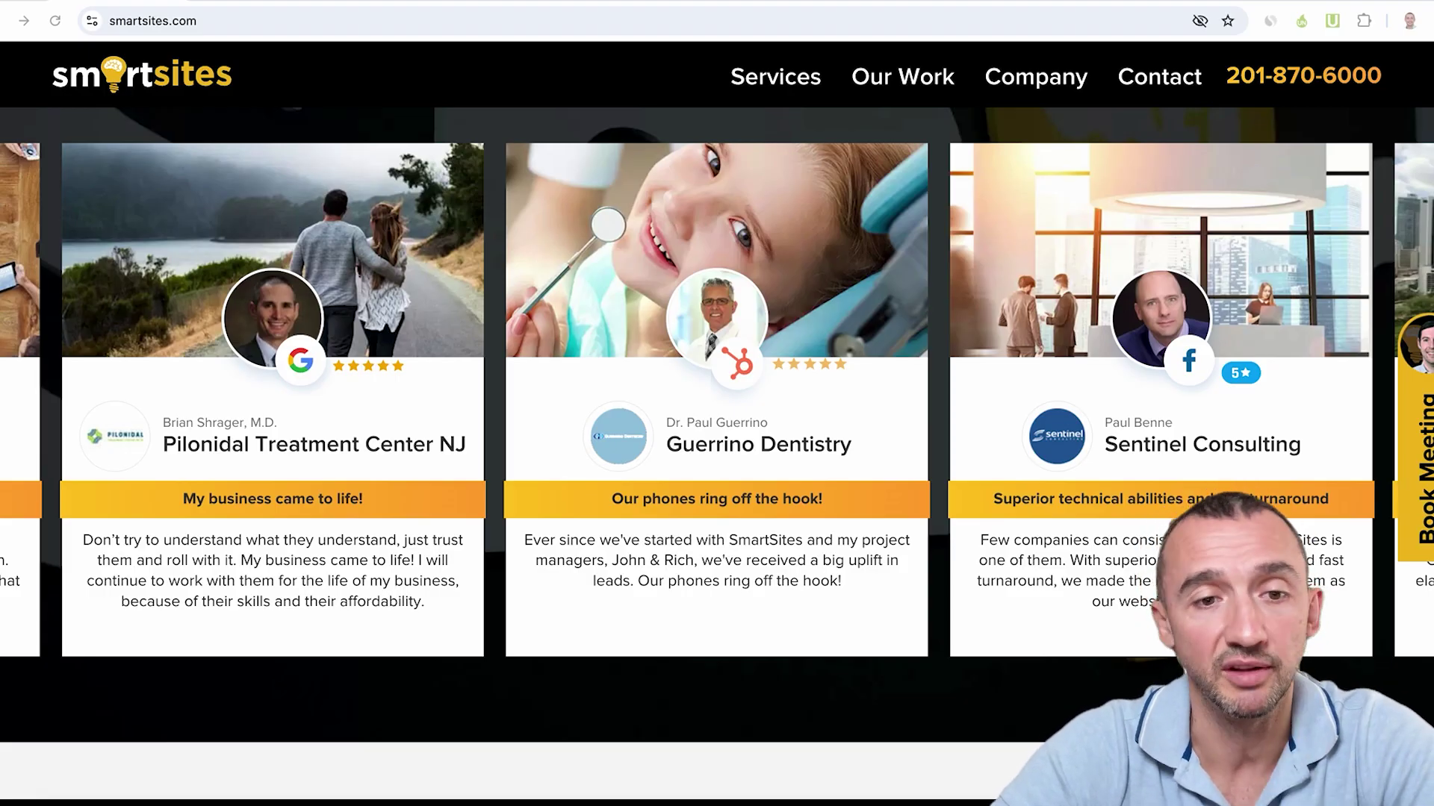
{"action": "scroll", "coordinate": [718, 448], "scroll_direction": "down", "scroll_amount": 5}
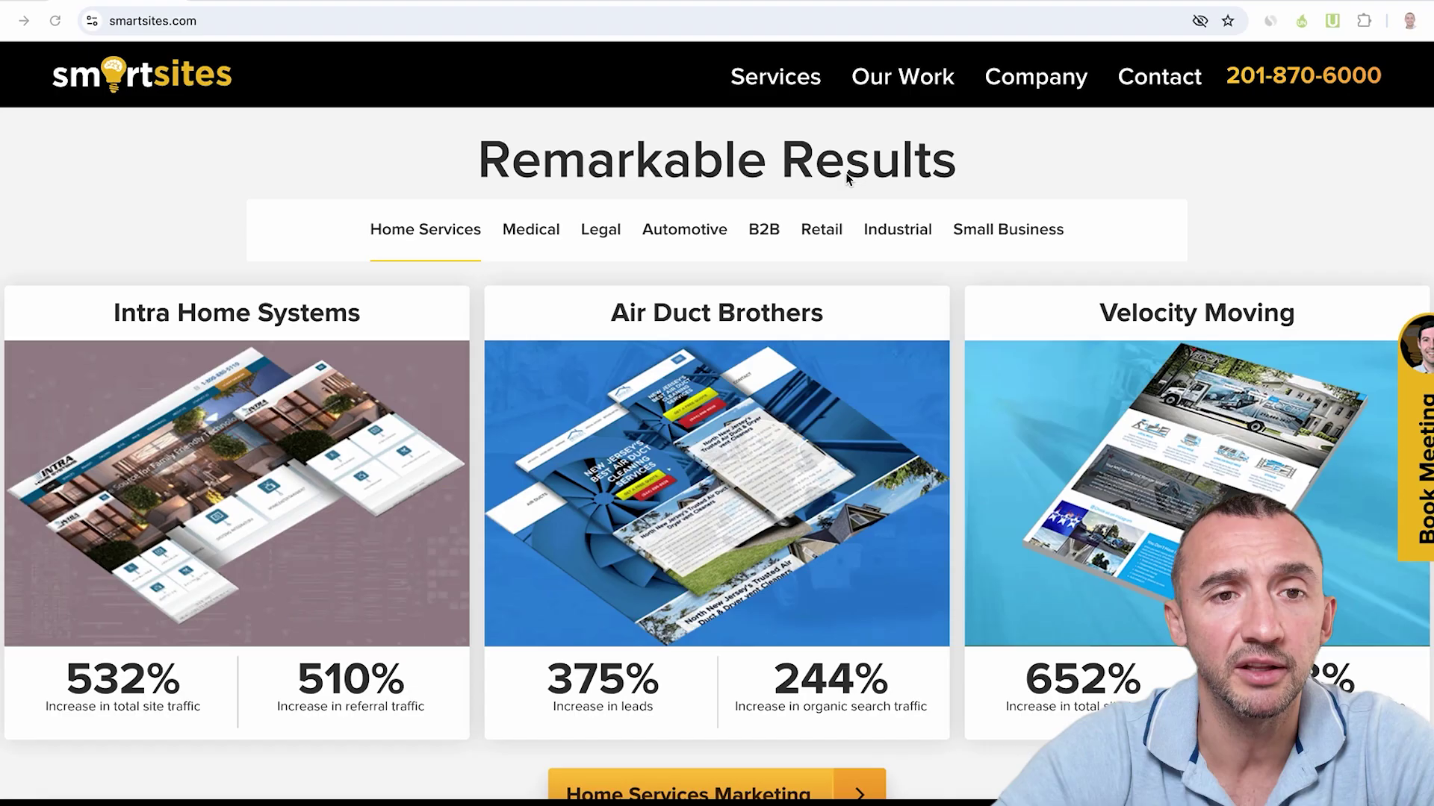
Show the Automotive case-study results under Remarkable Results on the SmartSites homepage
{"action": "left_click", "coordinate": [707, 235]}
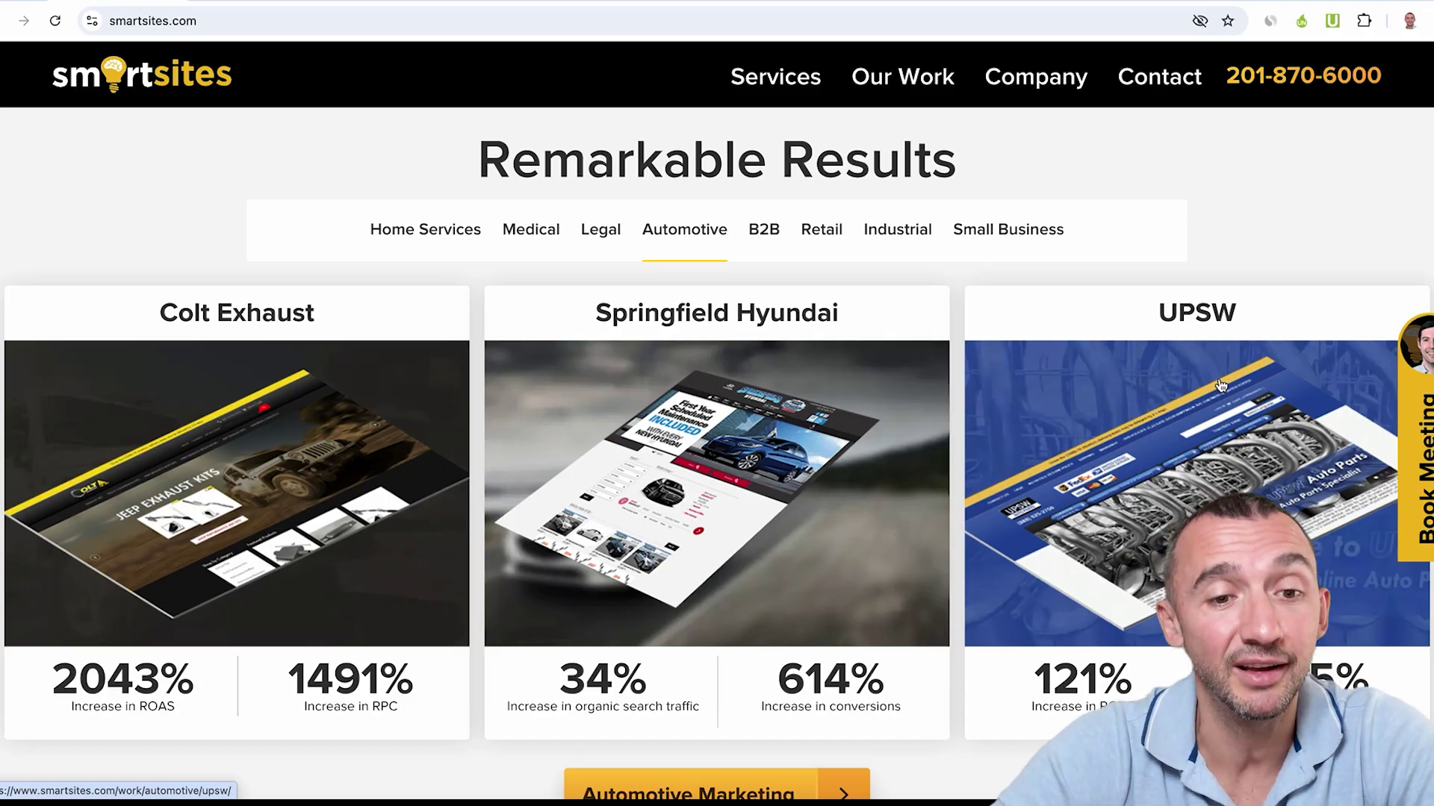
{"action": "scroll", "coordinate": [1220, 211], "scroll_direction": "down", "scroll_amount": 1}
{"action": "scroll", "coordinate": [1220, 212], "scroll_direction": "down", "scroll_amount": 4}
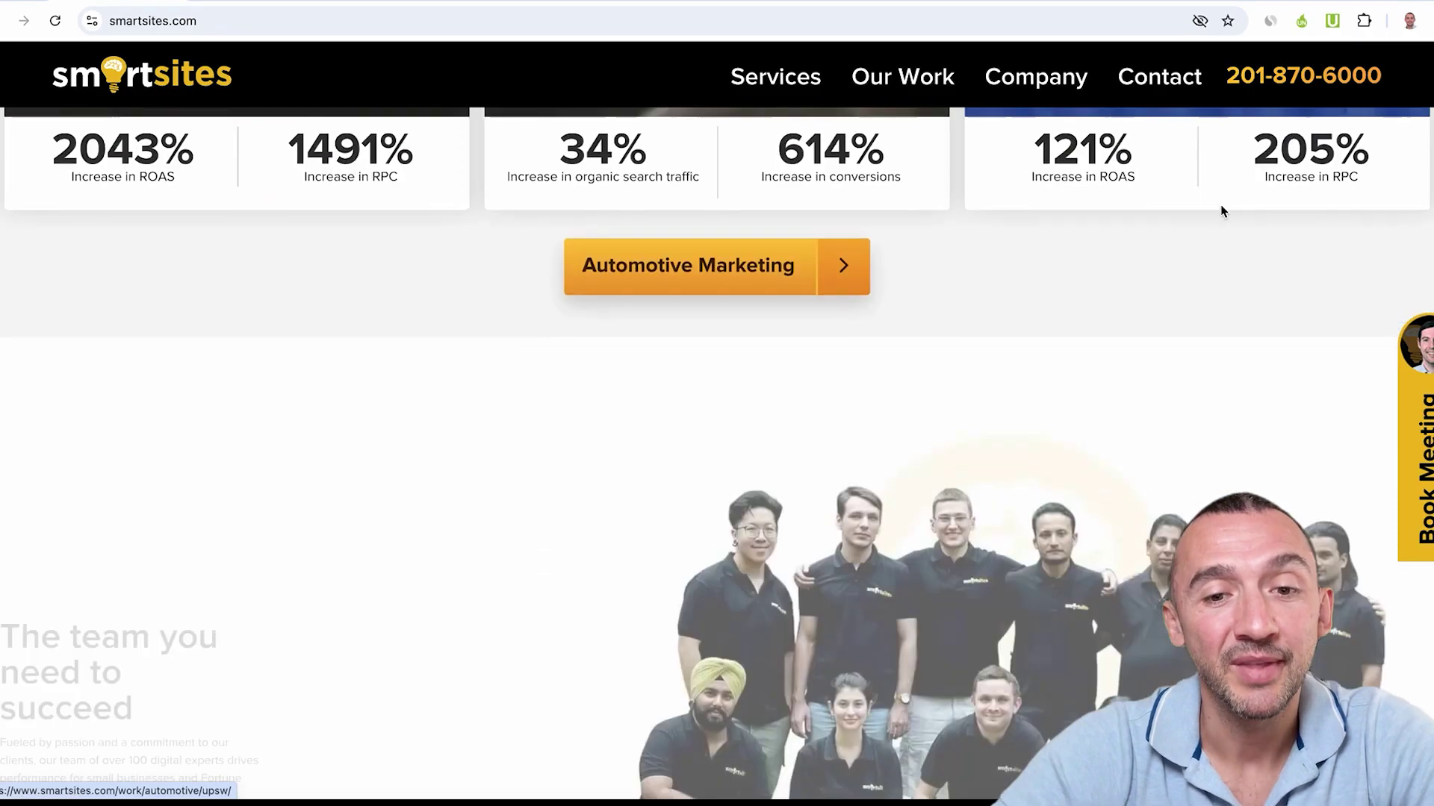
{"action": "scroll", "coordinate": [1222, 211], "scroll_direction": "down", "scroll_amount": 1}
{"action": "scroll", "coordinate": [1222, 212], "scroll_direction": "down", "scroll_amount": 1}
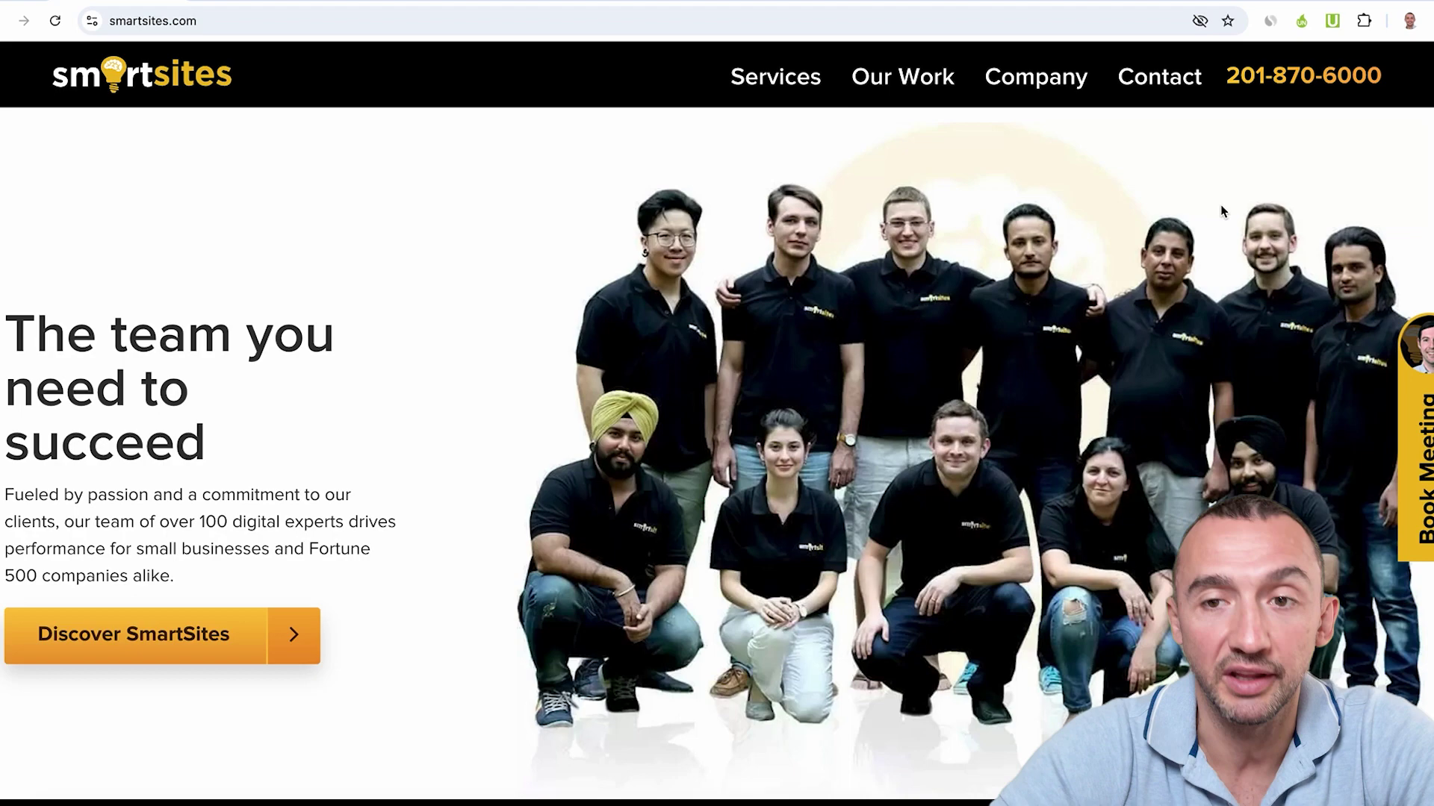
{"action": "scroll", "coordinate": [1222, 212], "scroll_direction": "down", "scroll_amount": 1}
{"action": "scroll", "coordinate": [1222, 212], "scroll_direction": "down", "scroll_amount": 3}
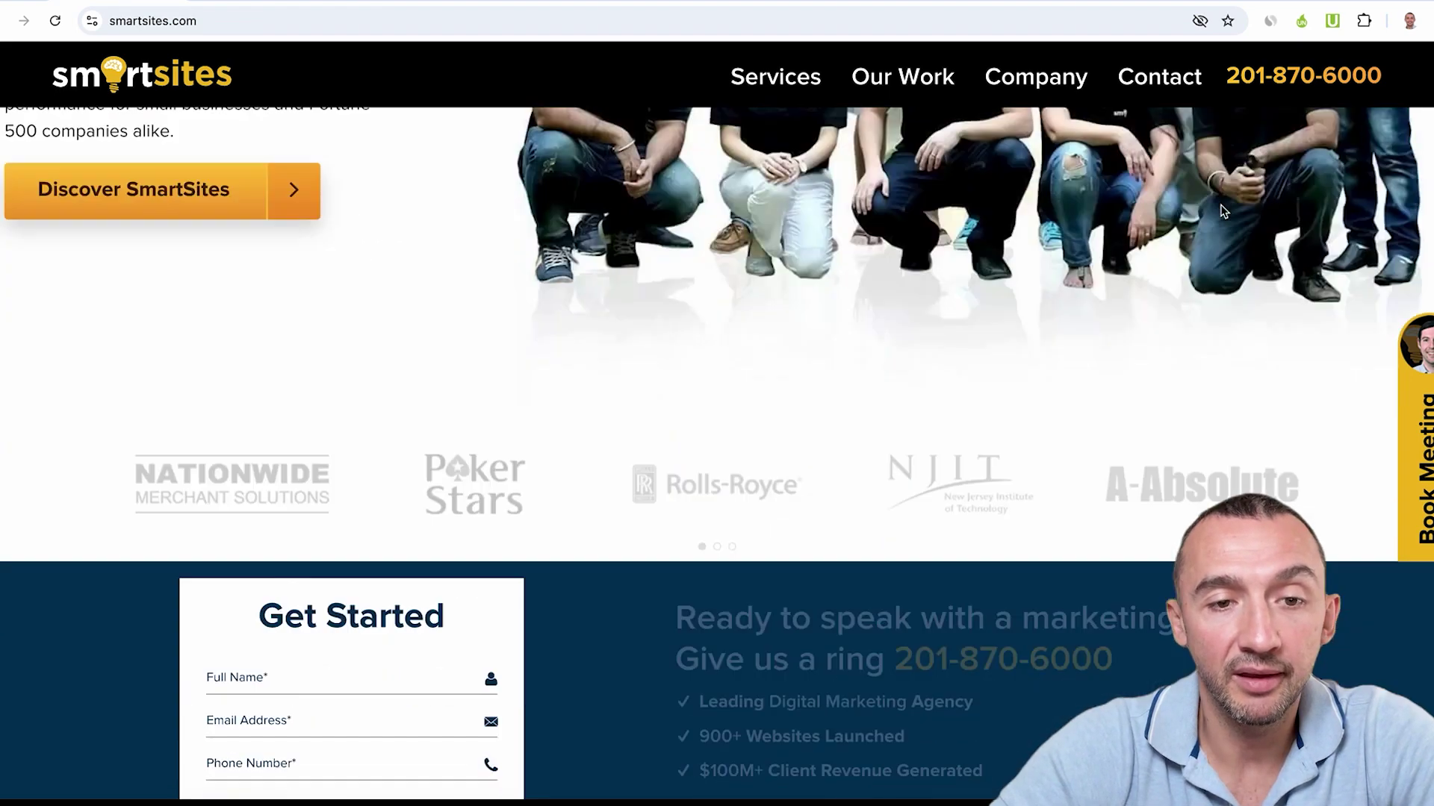
{"action": "scroll", "coordinate": [1223, 212], "scroll_direction": "down", "scroll_amount": 3}
{"action": "scroll", "coordinate": [1222, 209], "scroll_direction": "down", "scroll_amount": 1}
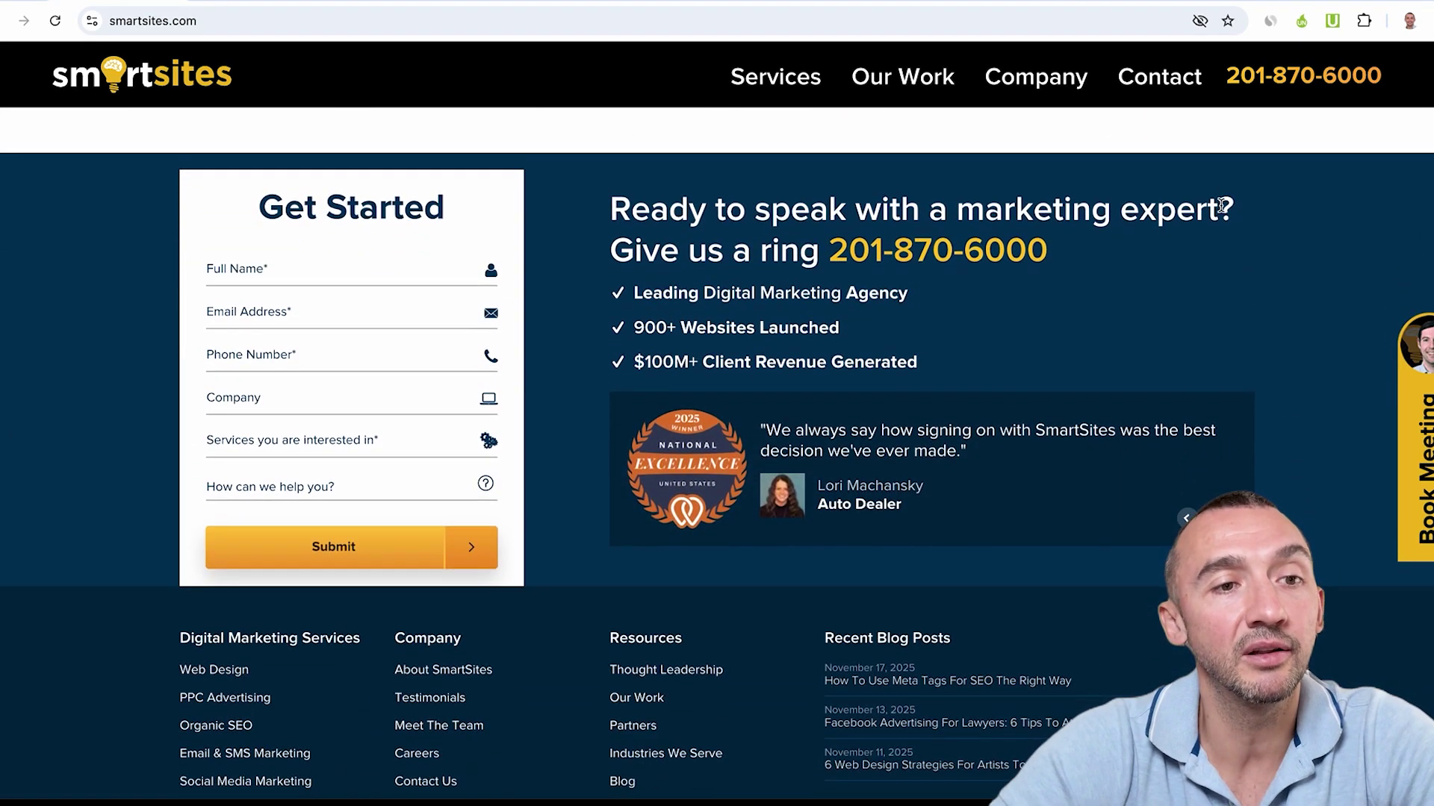
{"action": "scroll", "coordinate": [1222, 209], "scroll_direction": "down", "scroll_amount": 1}
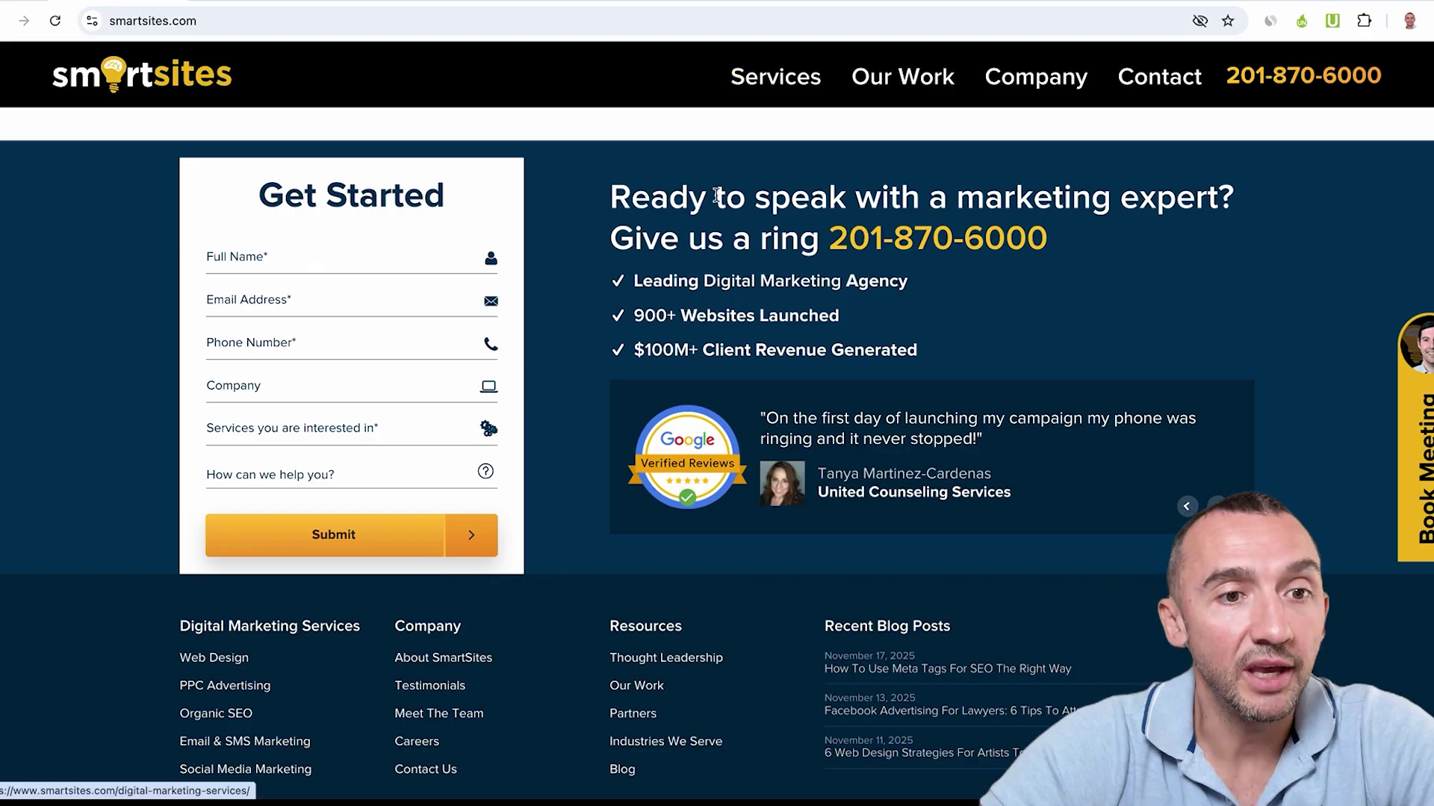
{"action": "left_click", "coordinate": [207, 16]}
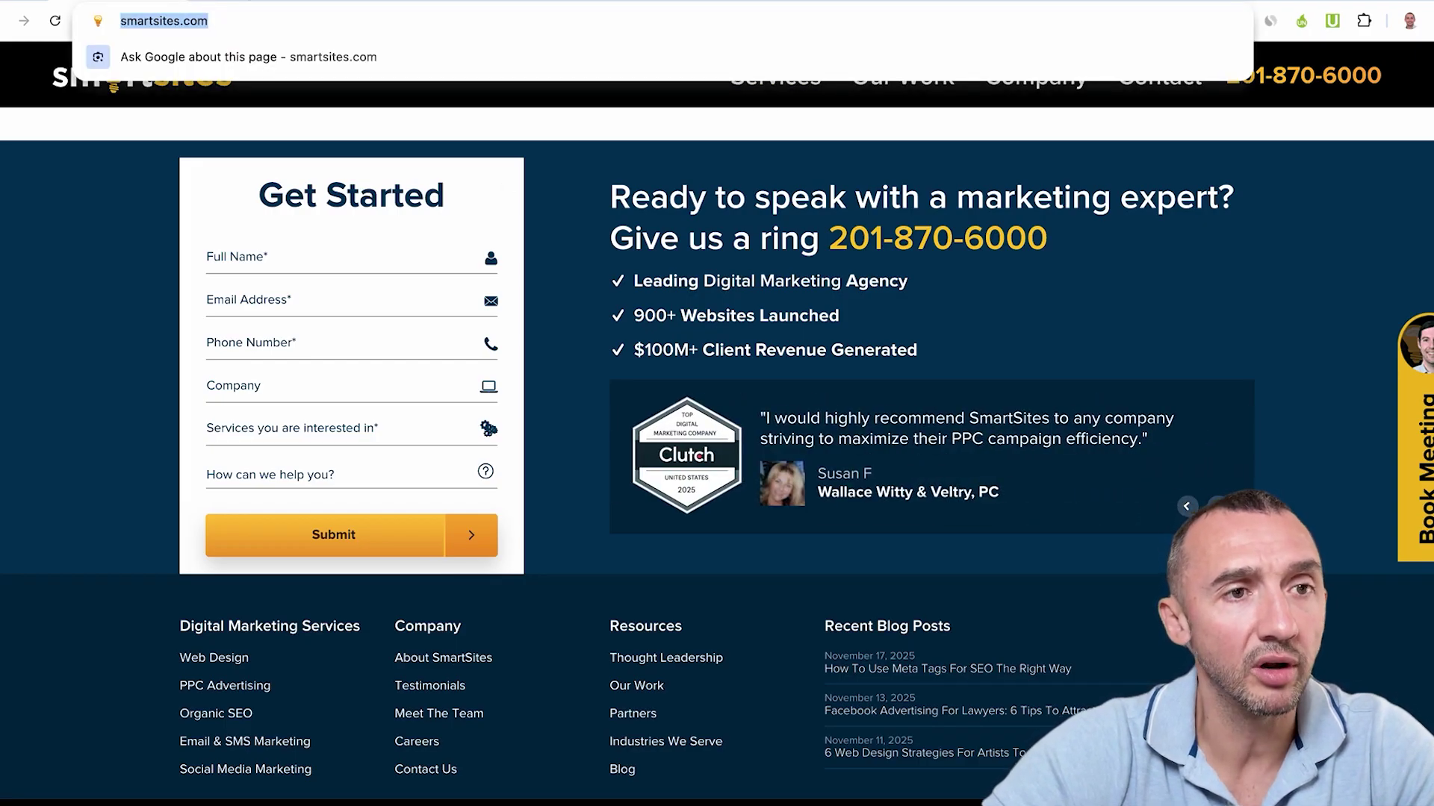
{"action": "type", "text": "unmiss.com"}
{"action": "key", "text": "Return"}
{"action": "left_click", "coordinate": [454, 497]}
{"action": "type", "text": "https://www.smartsites.com/"}
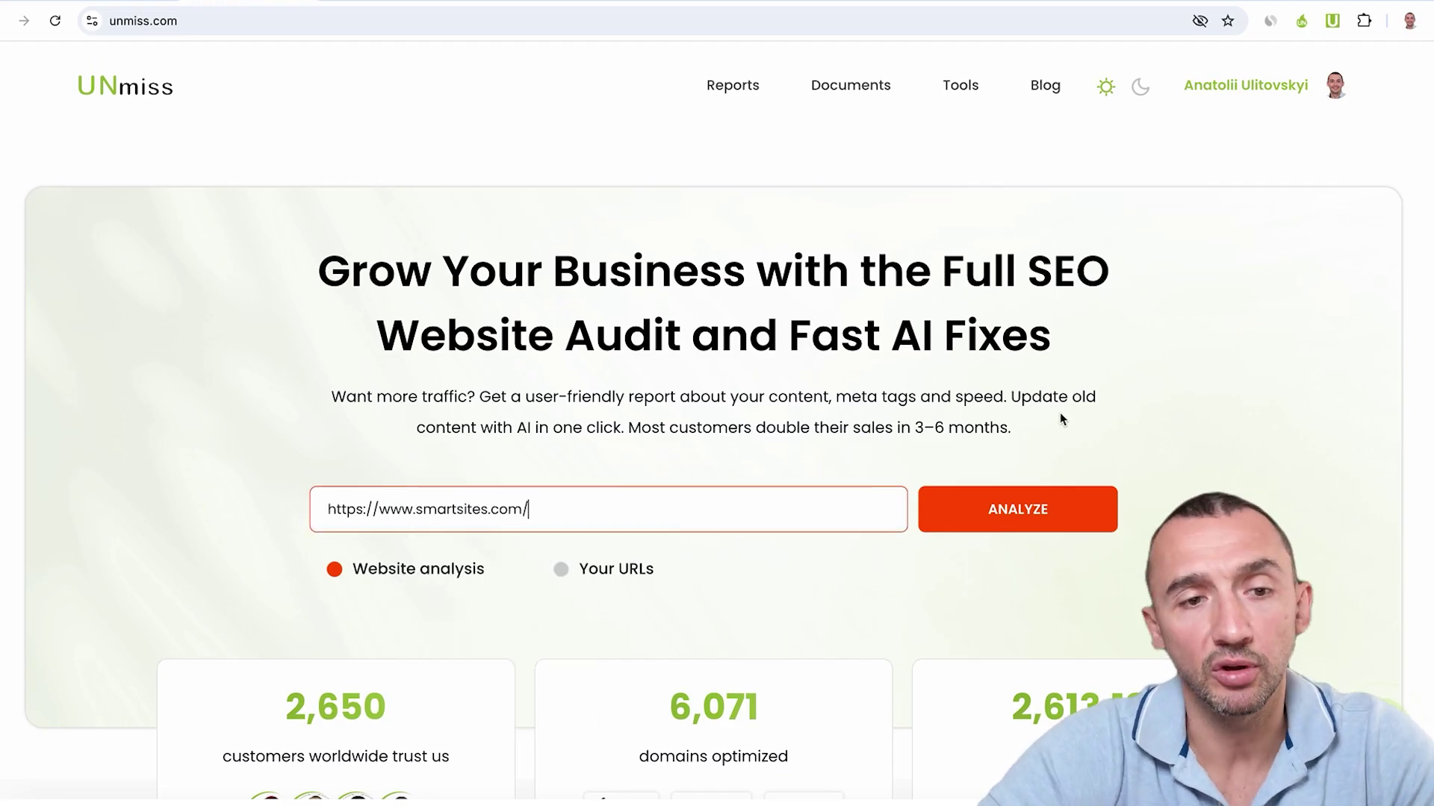
{"action": "left_click", "coordinate": [1017, 510]}
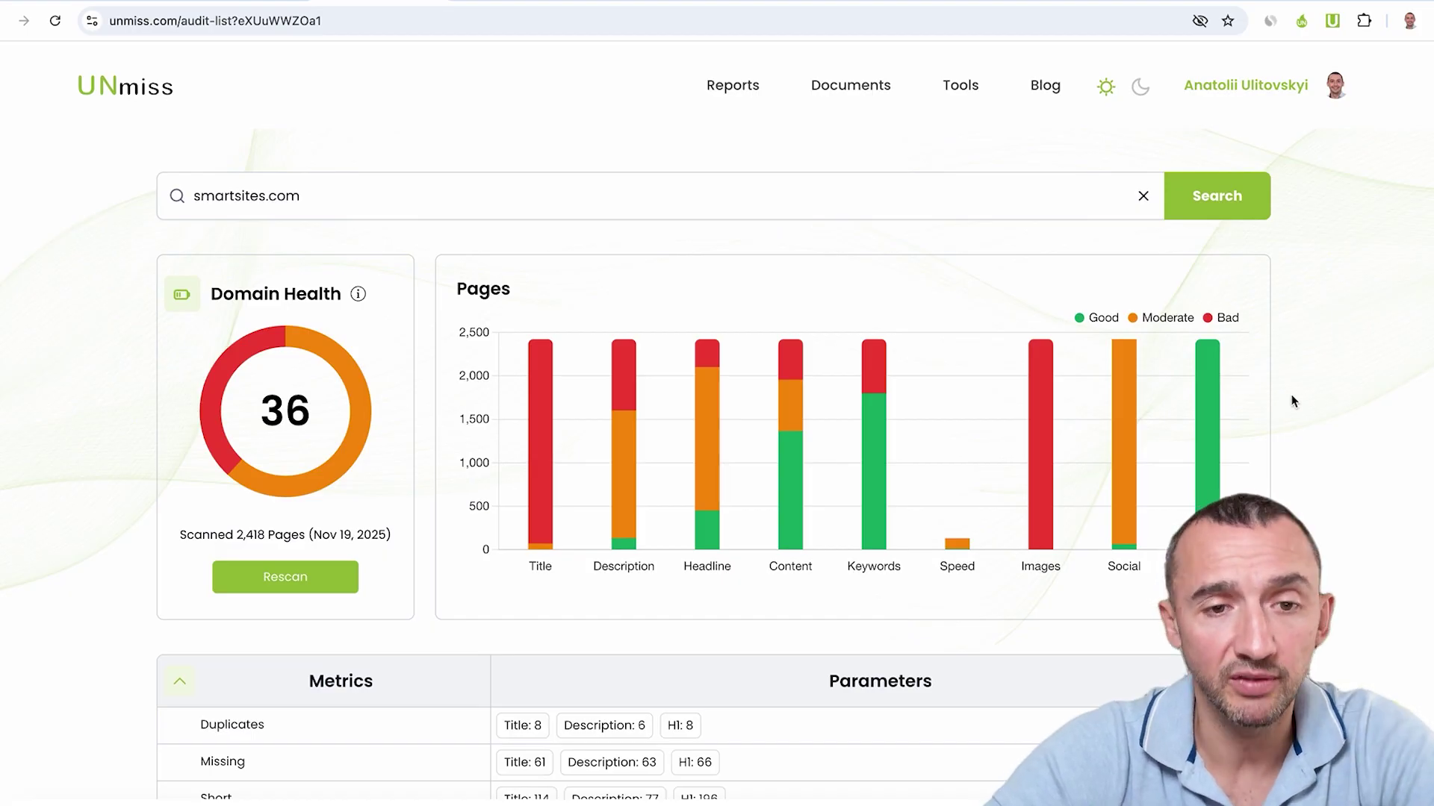
{"action": "scroll", "coordinate": [1098, 279], "scroll_direction": "down", "scroll_amount": 1}
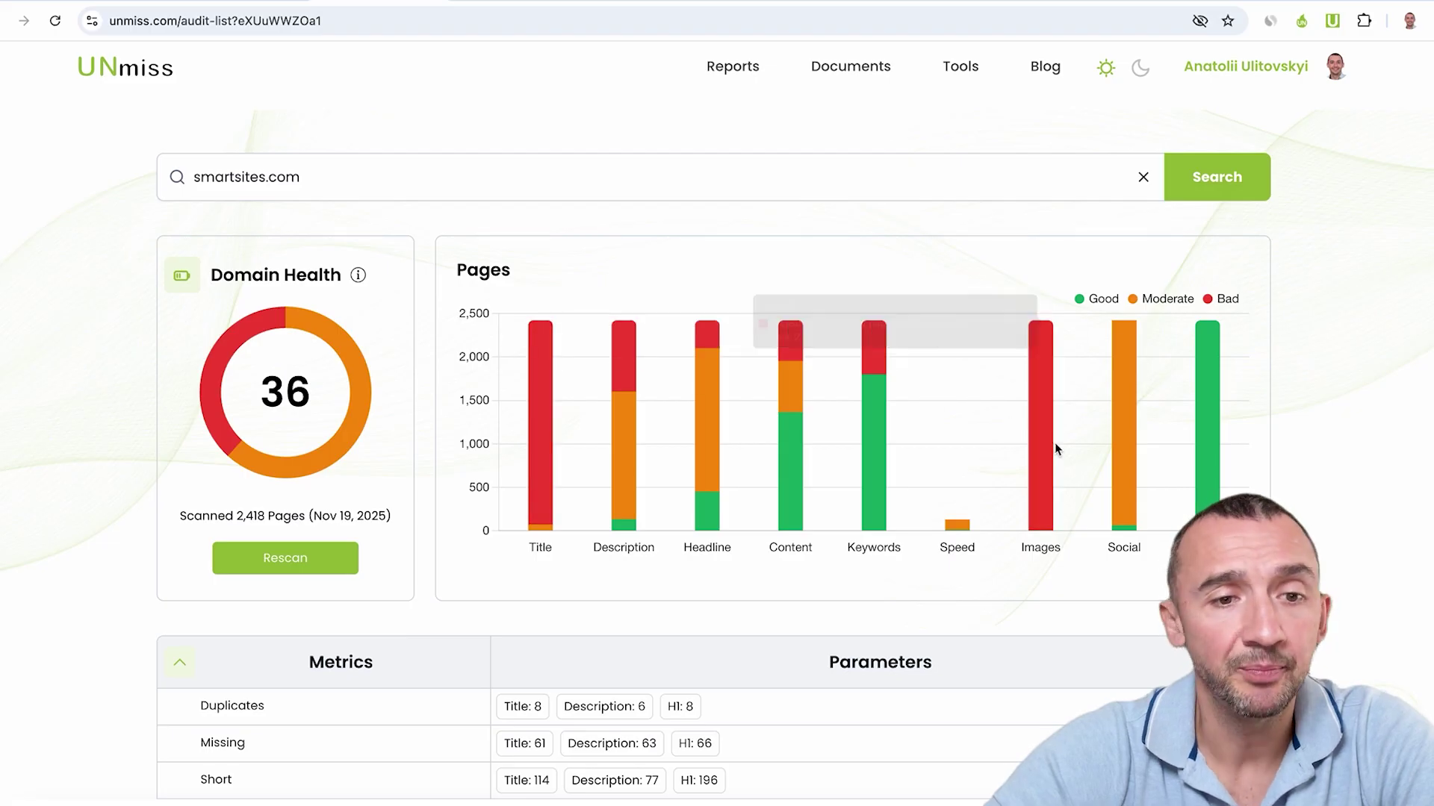
{"action": "scroll", "coordinate": [1054, 448], "scroll_direction": "down", "scroll_amount": 3}
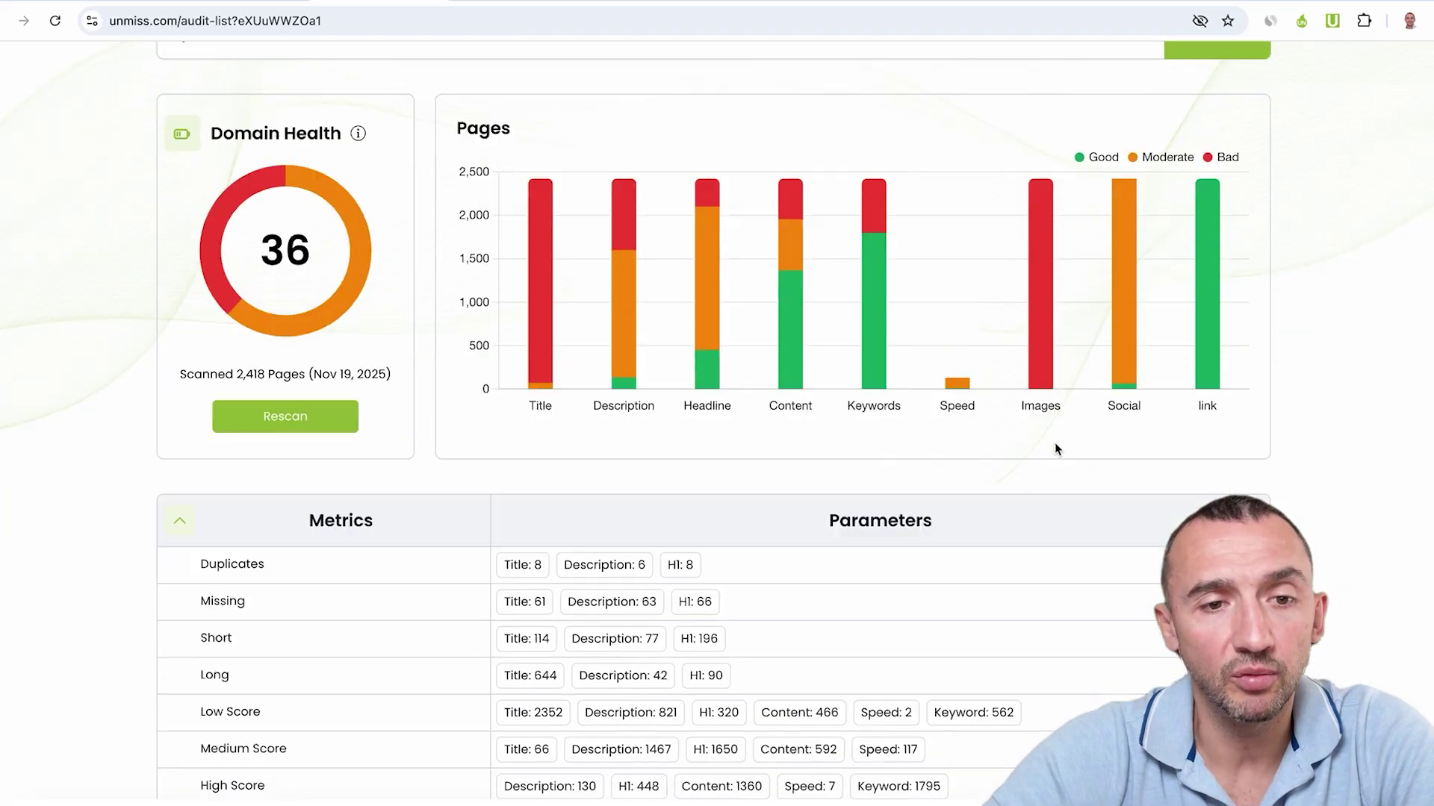
{"action": "scroll", "coordinate": [1054, 449], "scroll_direction": "down", "scroll_amount": 3}
{"action": "scroll", "coordinate": [1054, 443], "scroll_direction": "up", "scroll_amount": 2}
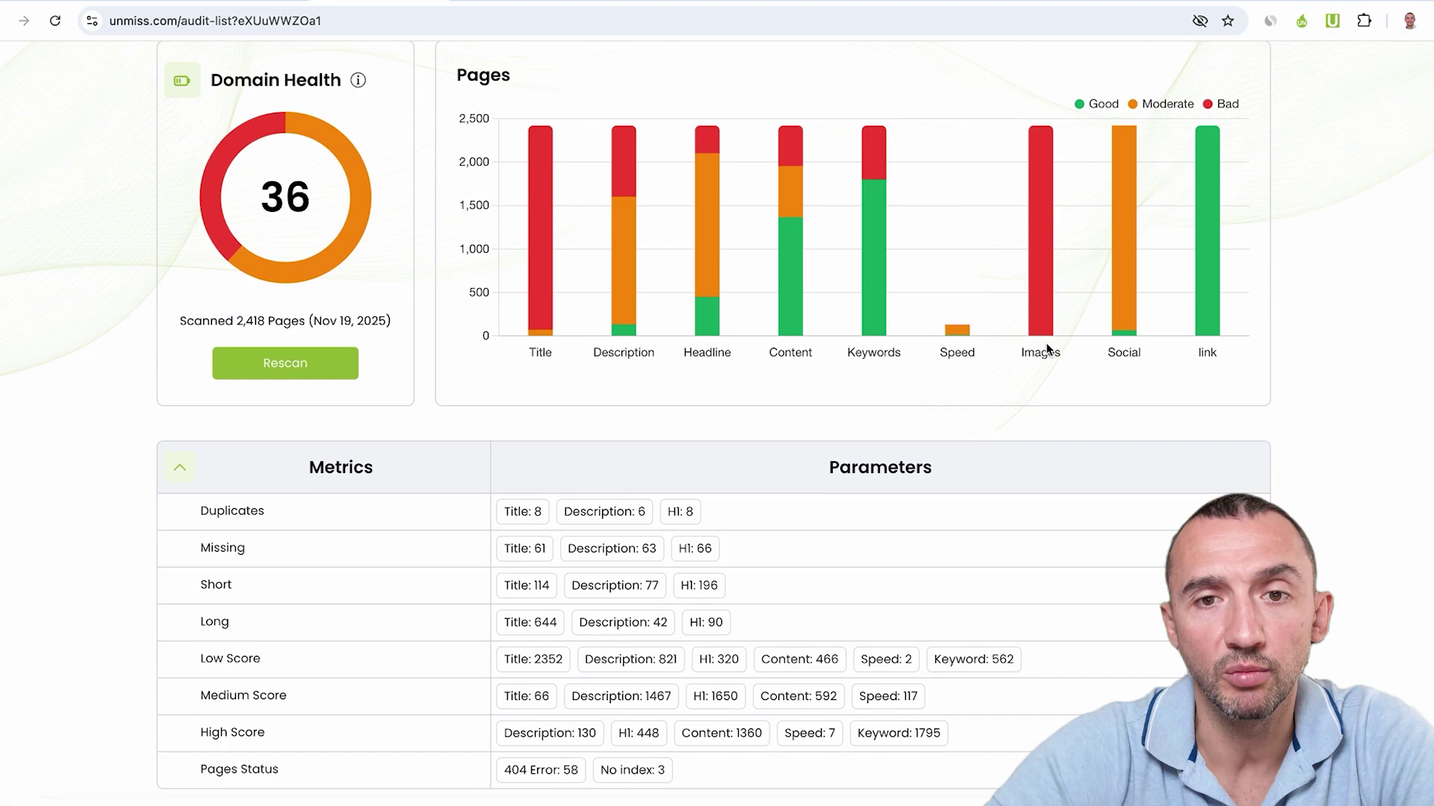
{"action": "scroll", "coordinate": [1039, 336], "scroll_direction": "down", "scroll_amount": 4}
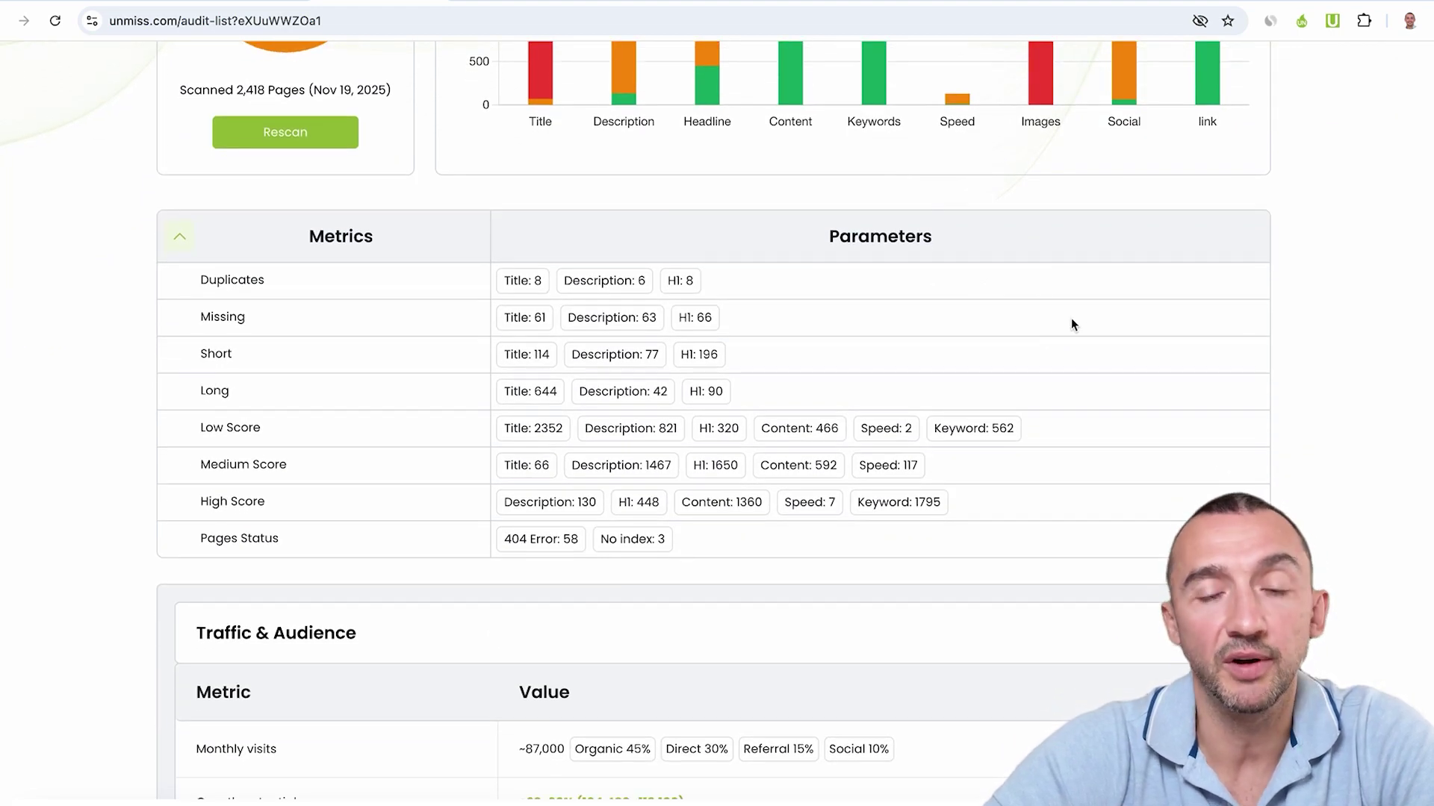
{"action": "scroll", "coordinate": [1082, 331], "scroll_direction": "down", "scroll_amount": 2}
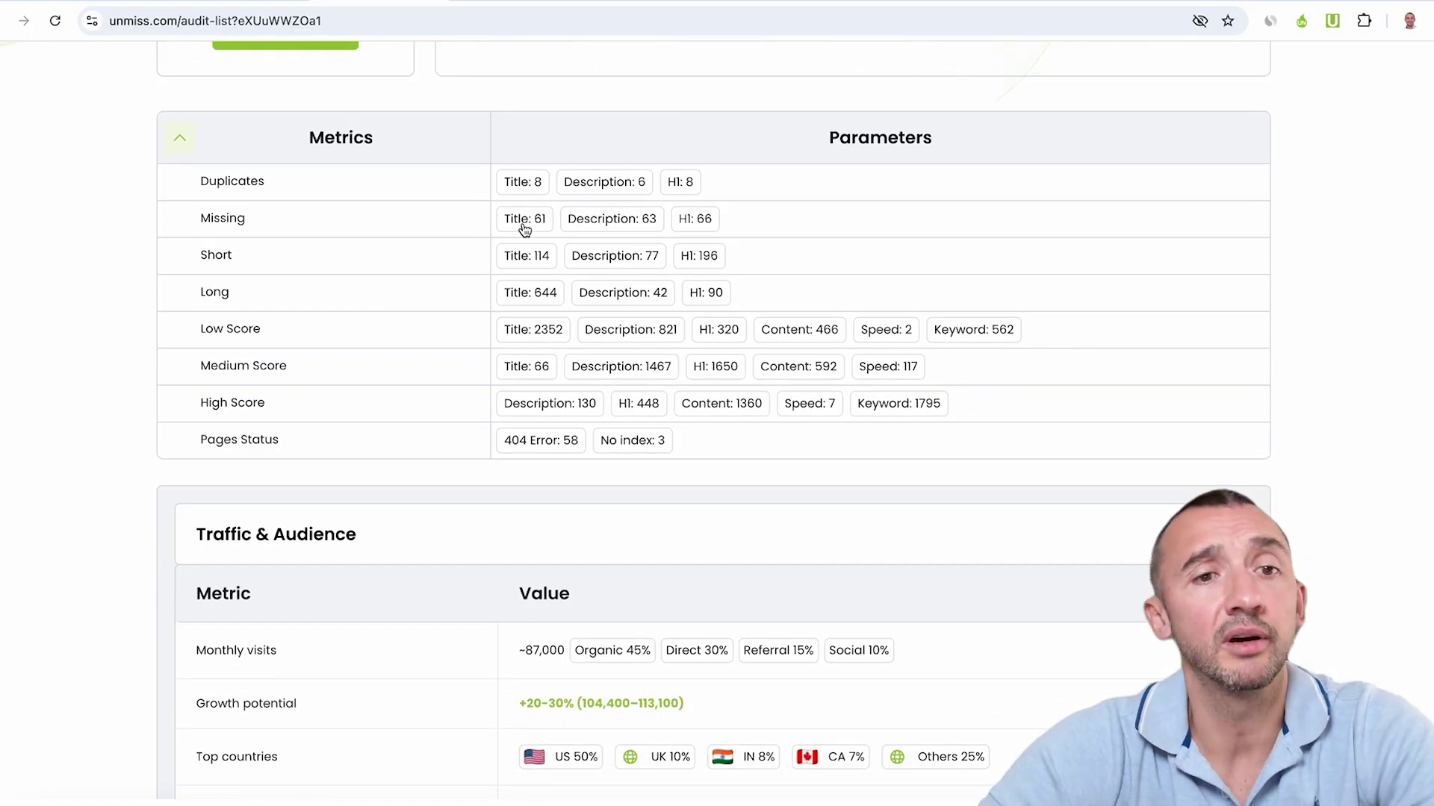
{"action": "scroll", "coordinate": [974, 256], "scroll_direction": "down", "scroll_amount": 3}
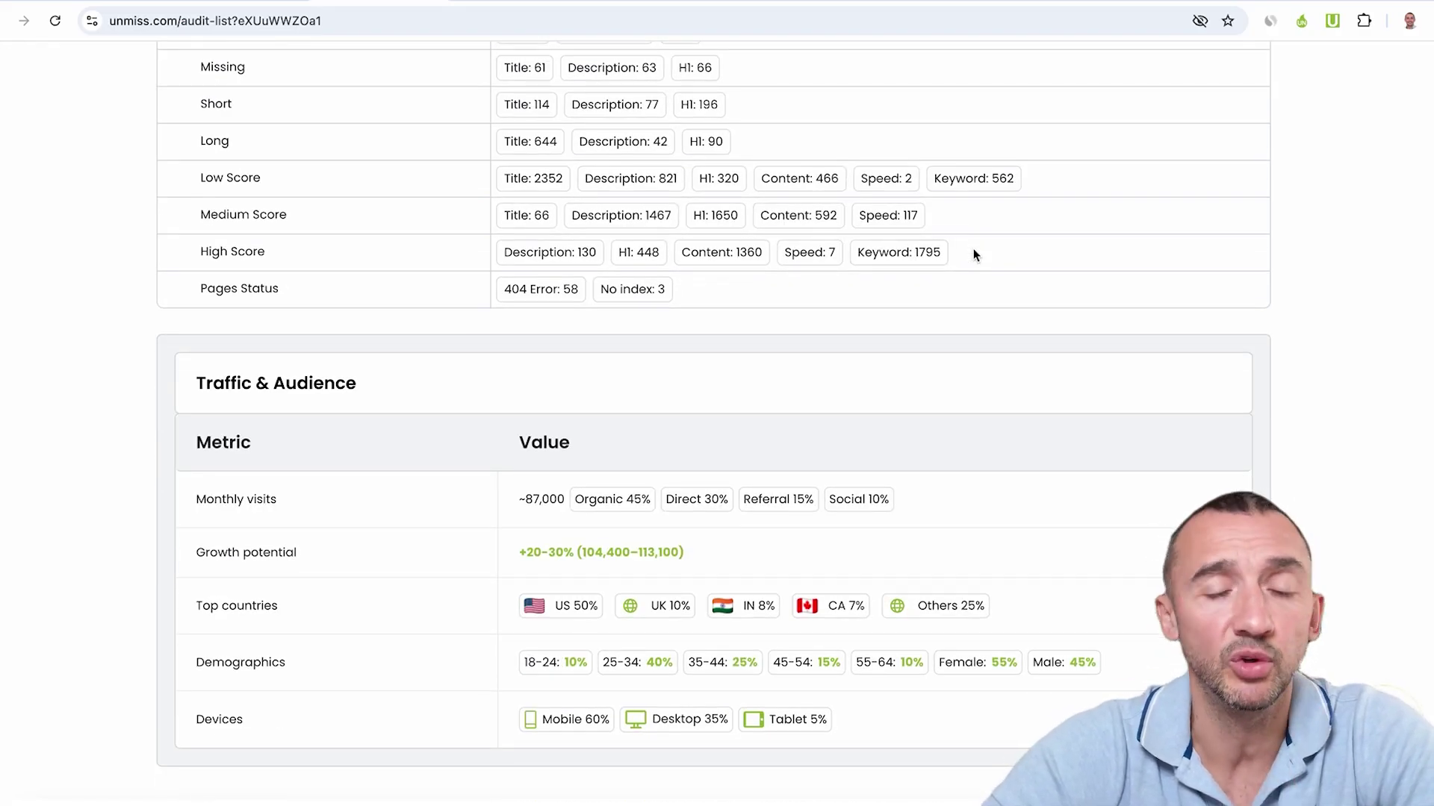
{"action": "scroll", "coordinate": [973, 256], "scroll_direction": "up", "scroll_amount": 2}
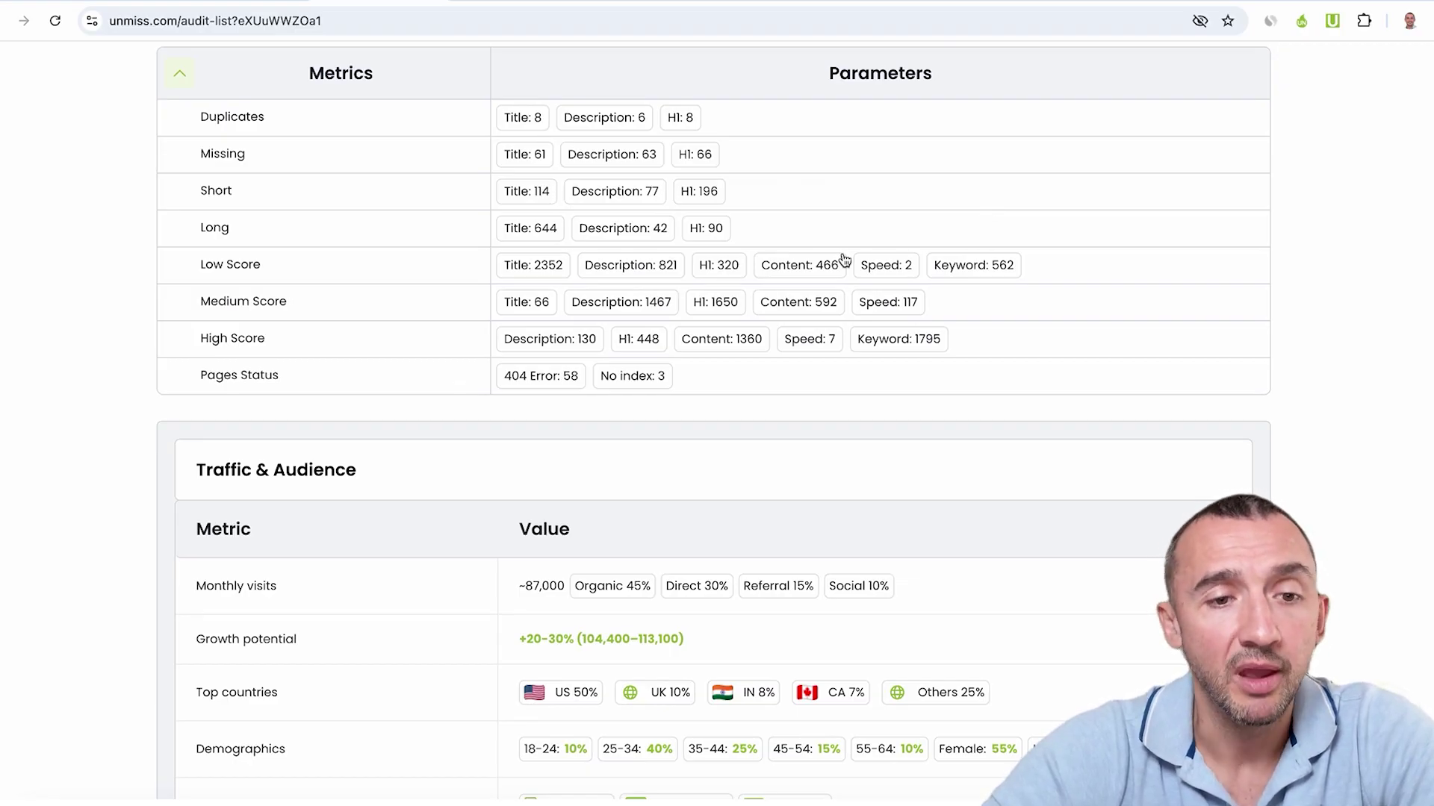
{"action": "scroll", "coordinate": [844, 255], "scroll_direction": "down", "scroll_amount": 4}
{"action": "scroll", "coordinate": [843, 256], "scroll_direction": "down", "scroll_amount": 1}
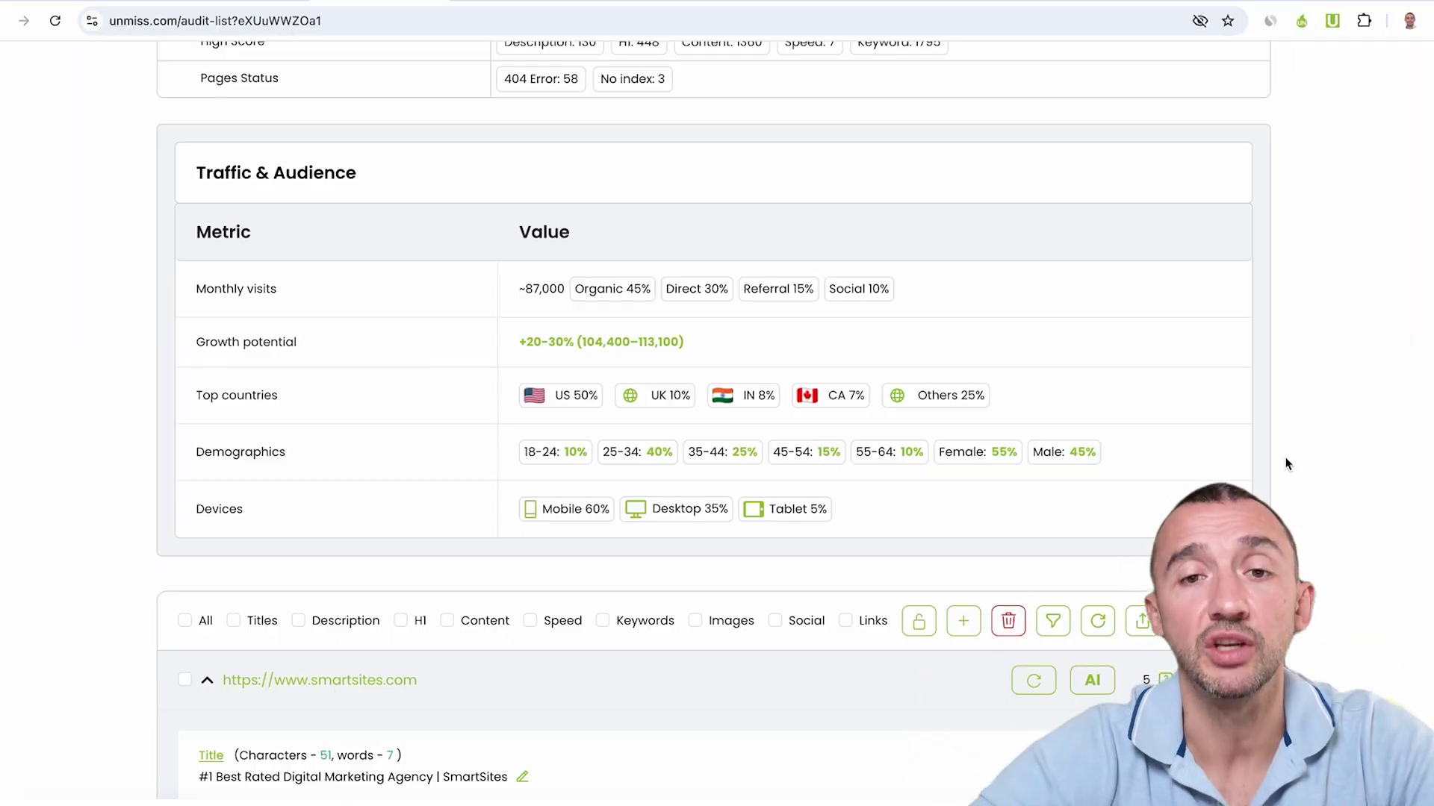
{"action": "scroll", "coordinate": [1286, 464], "scroll_direction": "down", "scroll_amount": 1}
{"action": "scroll", "coordinate": [1285, 465], "scroll_direction": "down", "scroll_amount": 4}
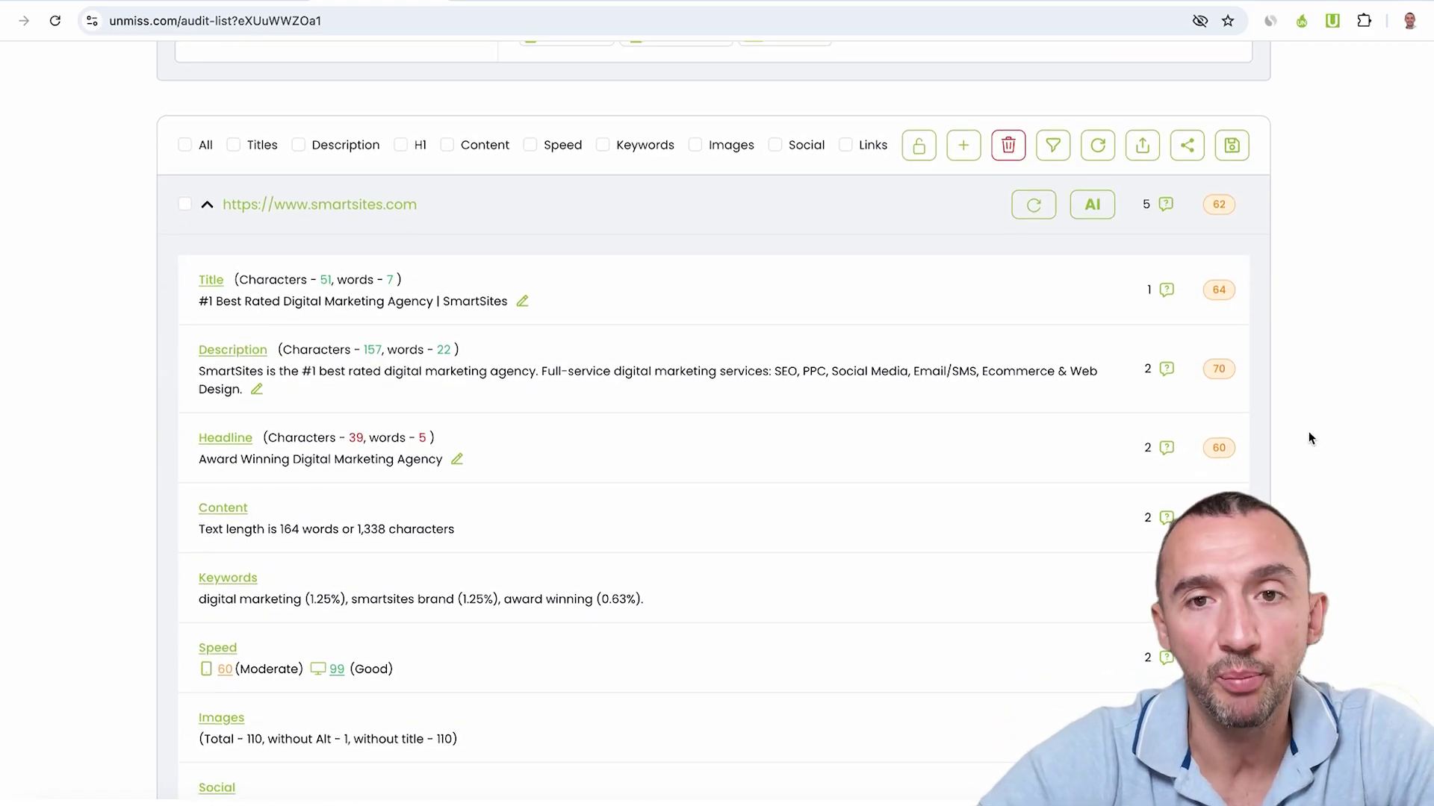
{"action": "scroll", "coordinate": [1308, 438], "scroll_direction": "down", "scroll_amount": 1}
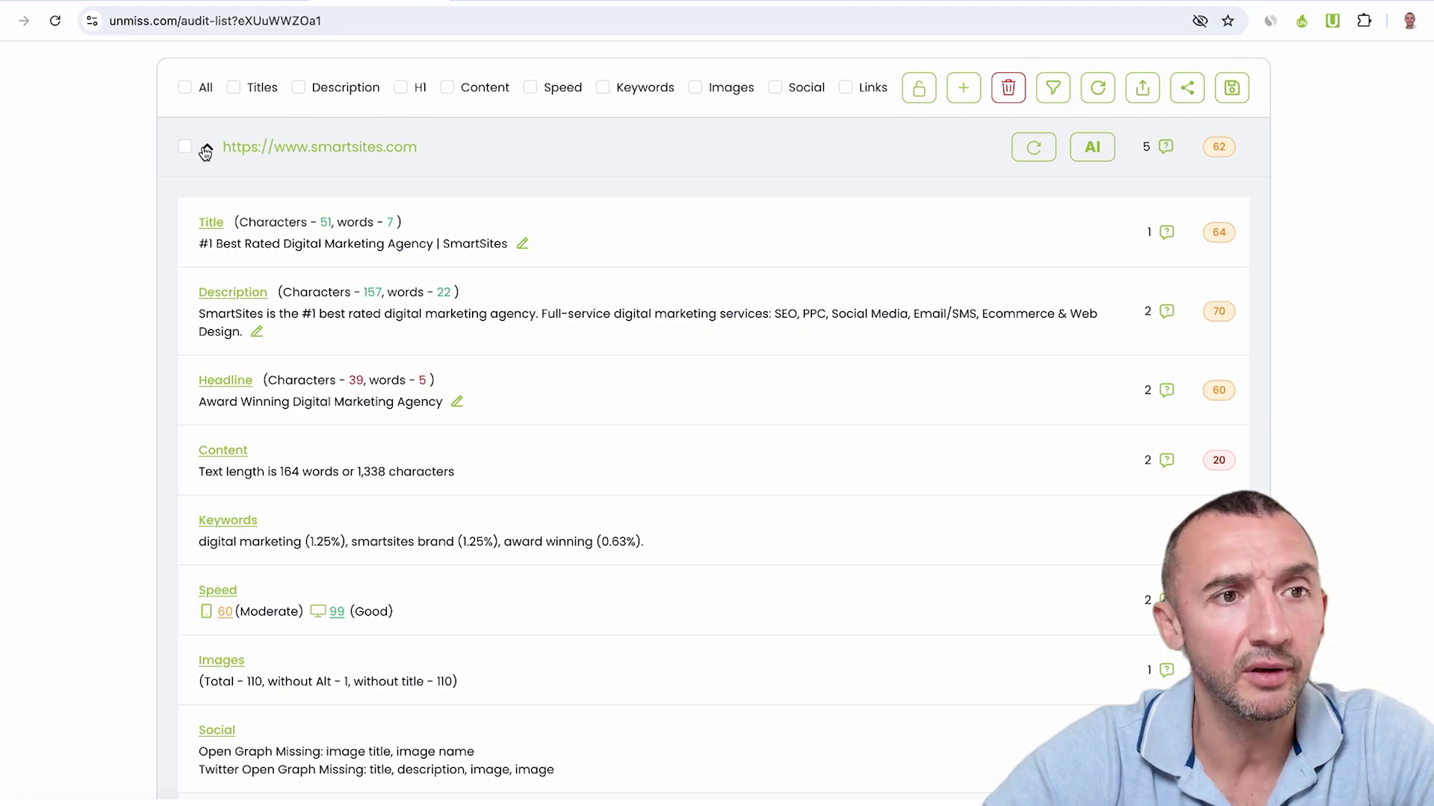
Collapse the smartsites.com audit and expand the nj-lux-real-estate-marketing page audit
{"action": "left_click", "coordinate": [205, 149]}
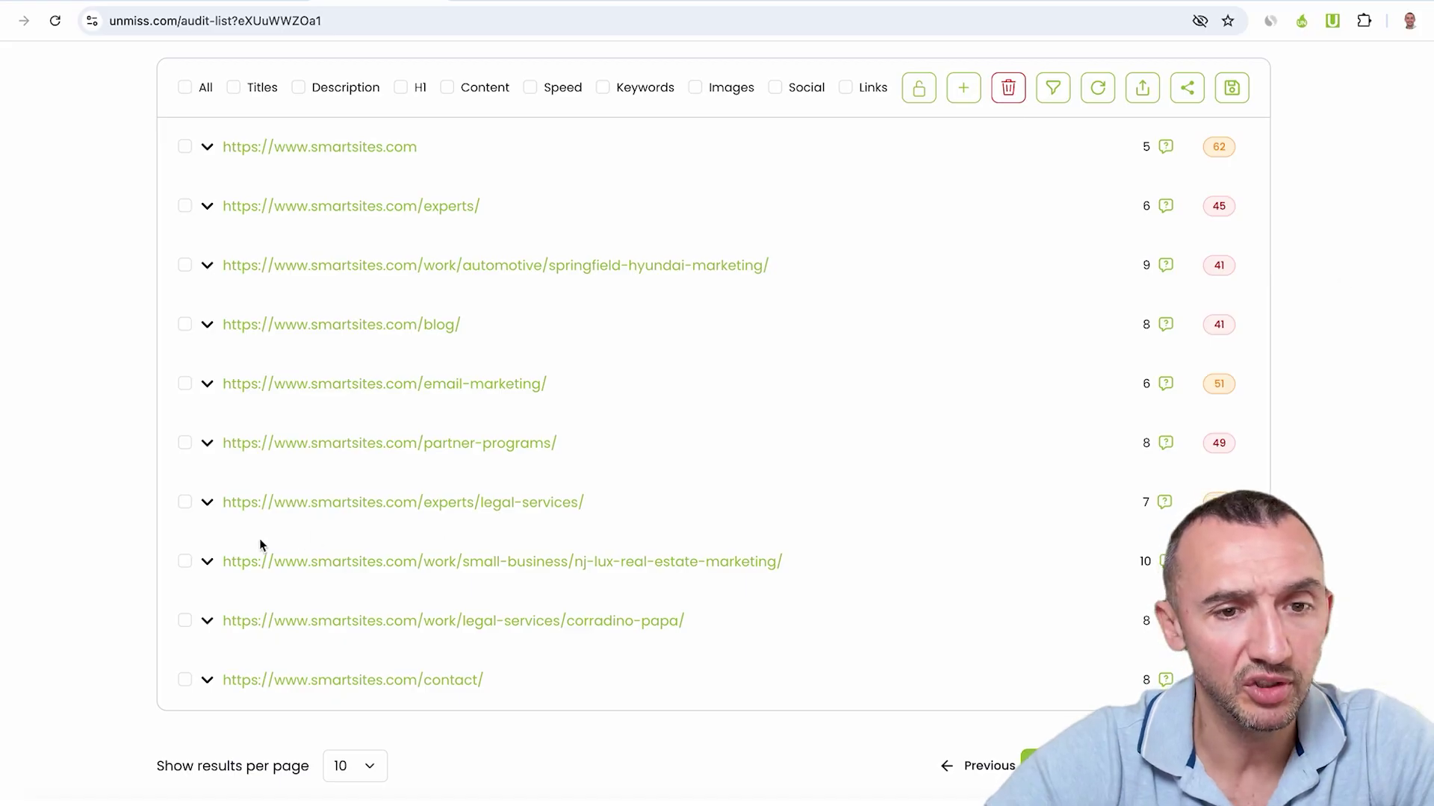
{"action": "left_click", "coordinate": [206, 563]}
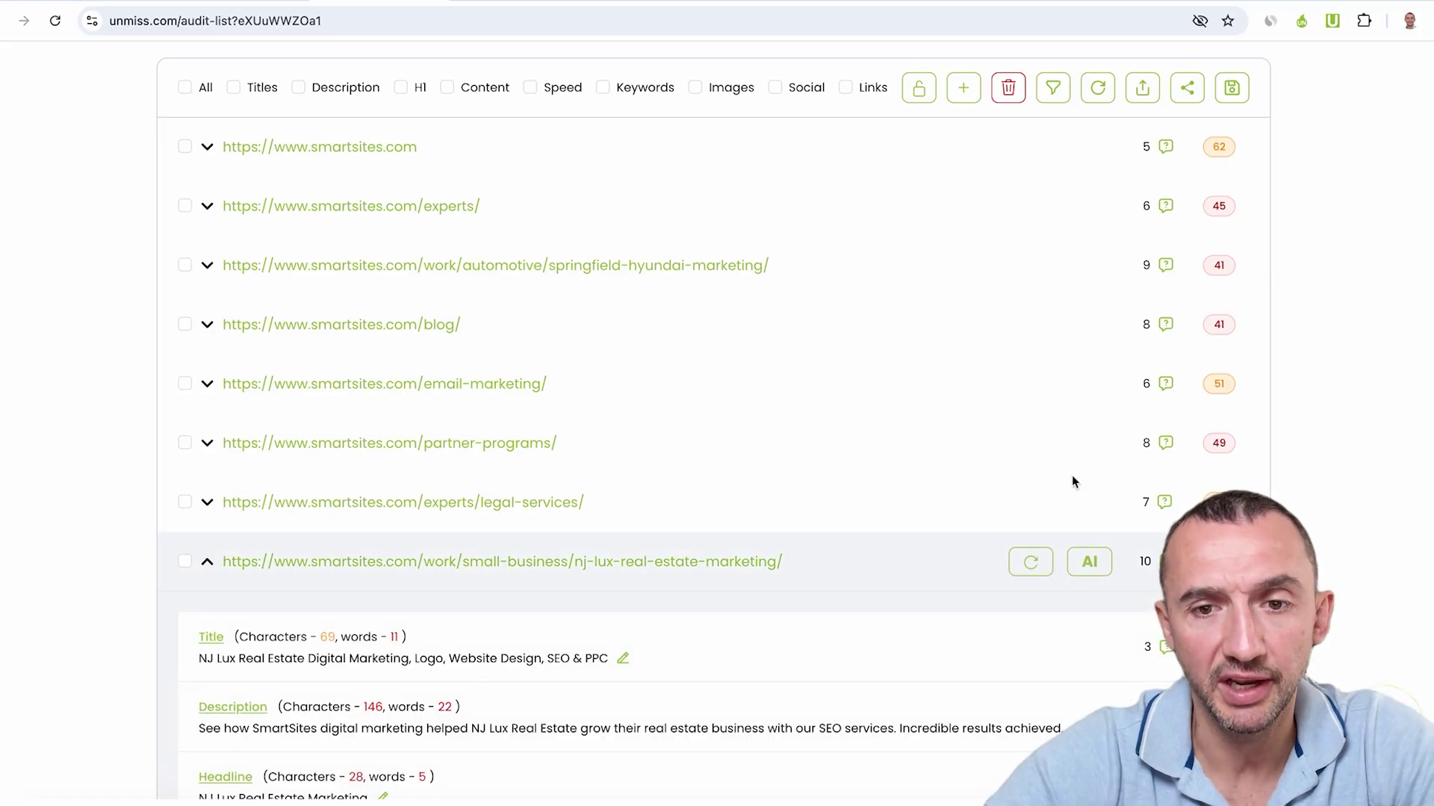
{"action": "scroll", "coordinate": [1072, 475], "scroll_direction": "down", "scroll_amount": 4}
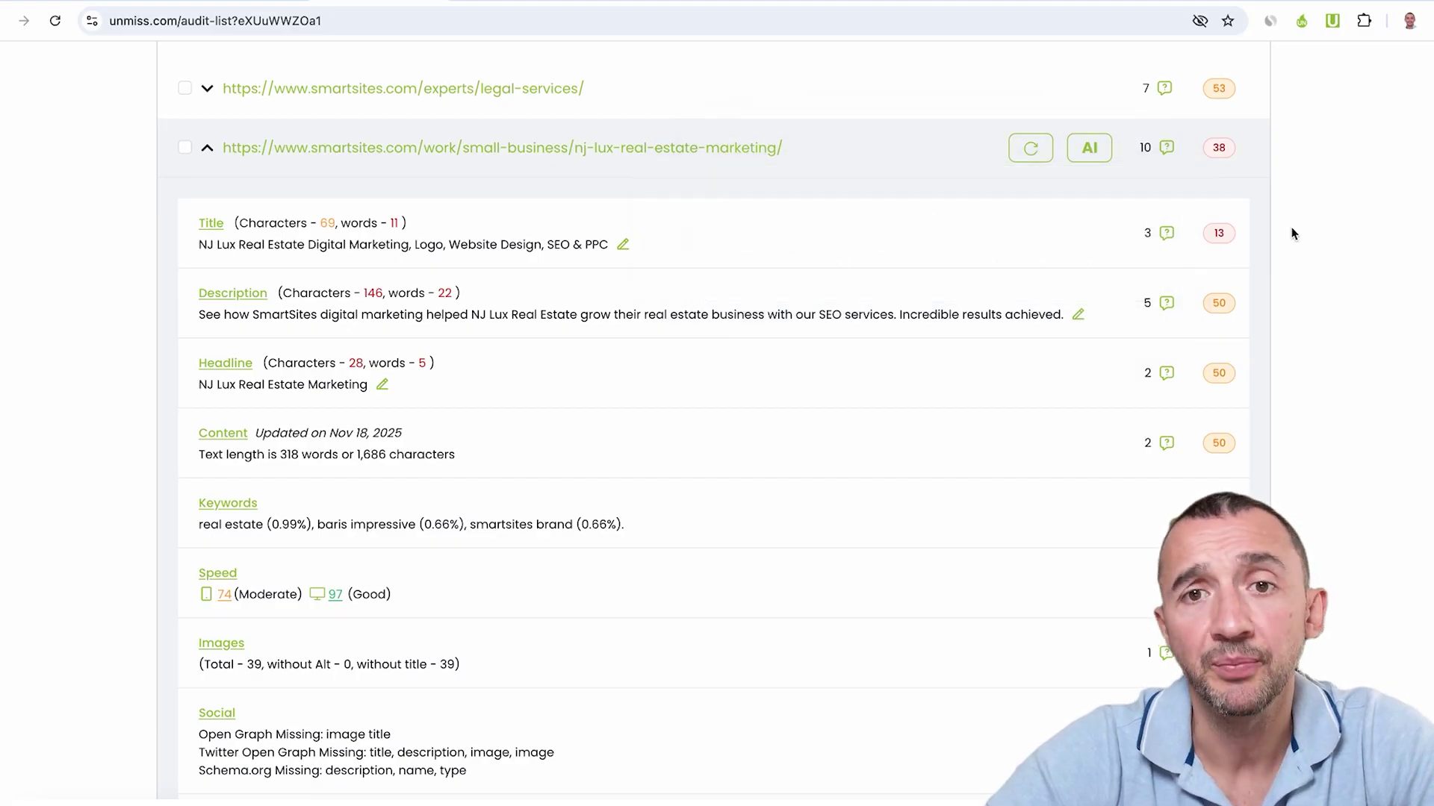
Generate AI title, description, headline and keyword suggestions for the nj-lux-real-estate-marketing page
{"action": "left_click", "coordinate": [1100, 154]}
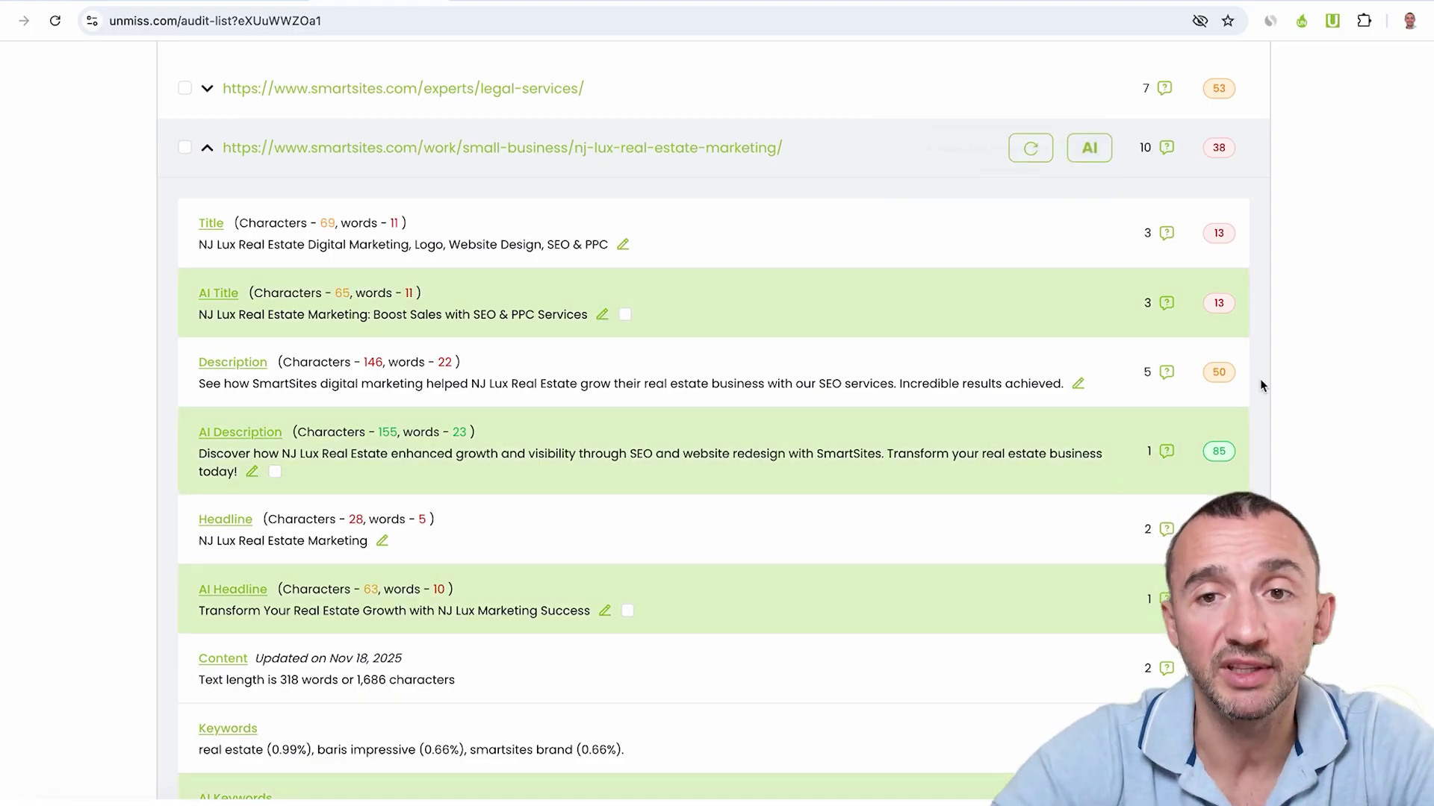
{"action": "scroll", "coordinate": [1350, 369], "scroll_direction": "down", "scroll_amount": 1}
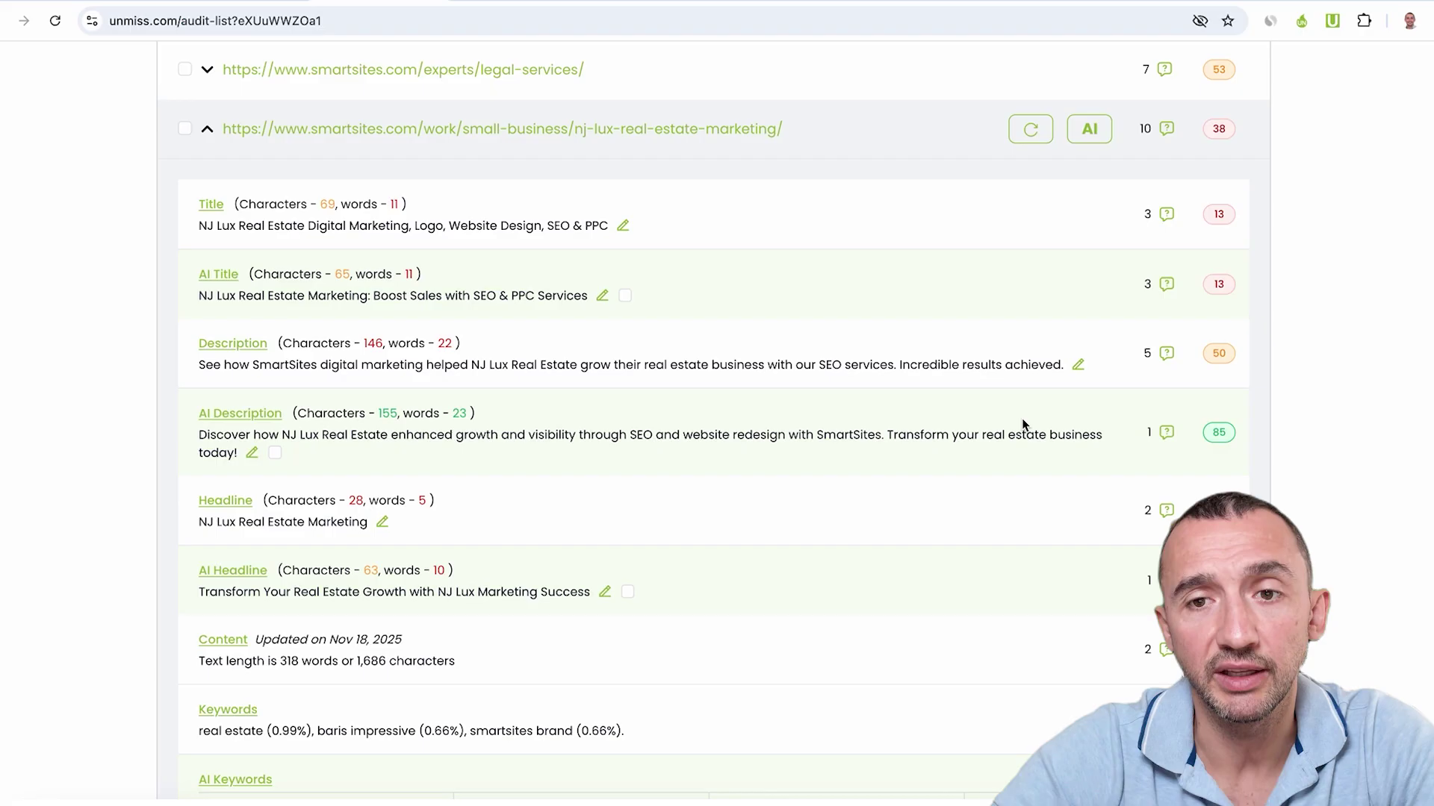
{"action": "scroll", "coordinate": [950, 480], "scroll_direction": "down", "scroll_amount": 1}
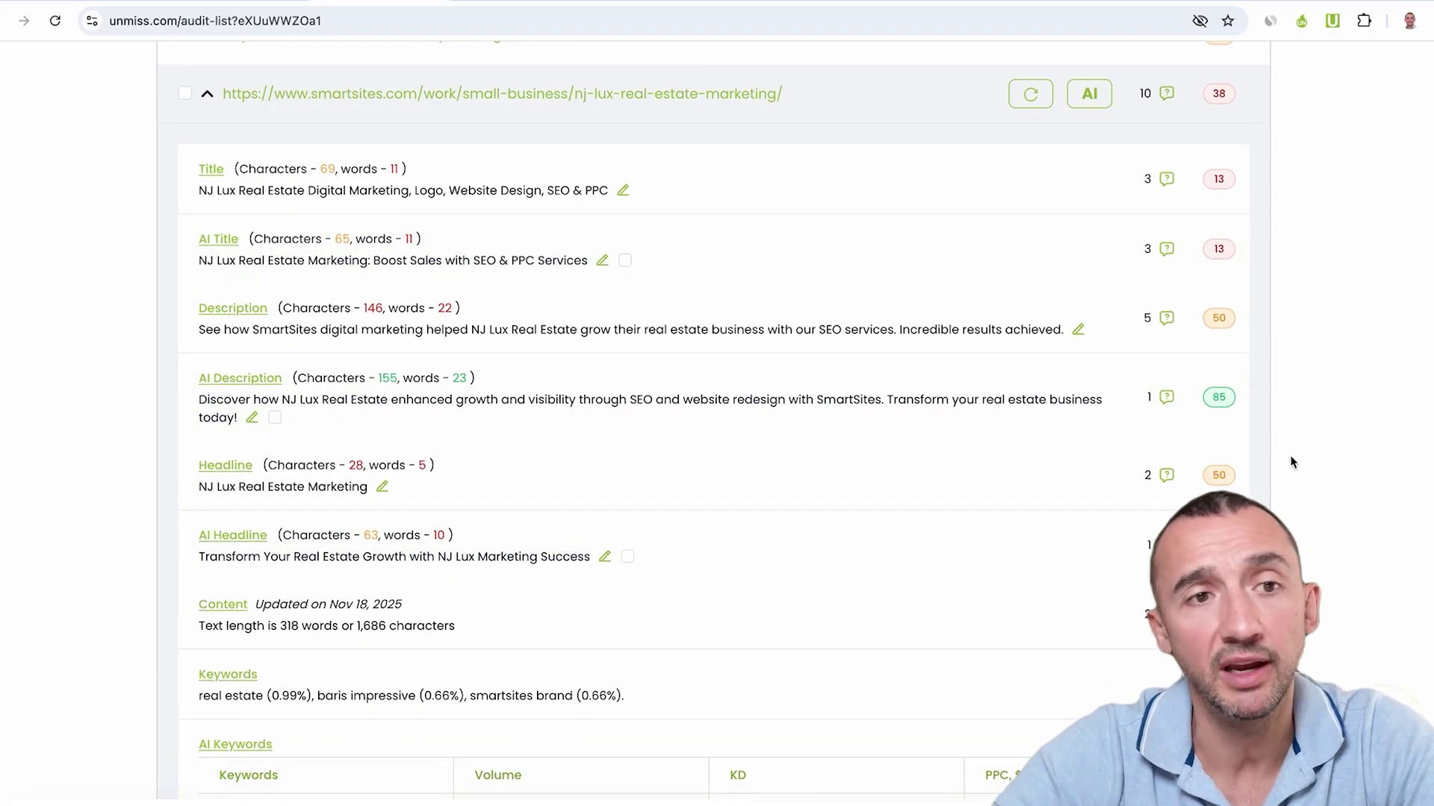
{"action": "scroll", "coordinate": [1310, 455], "scroll_direction": "up", "scroll_amount": 1}
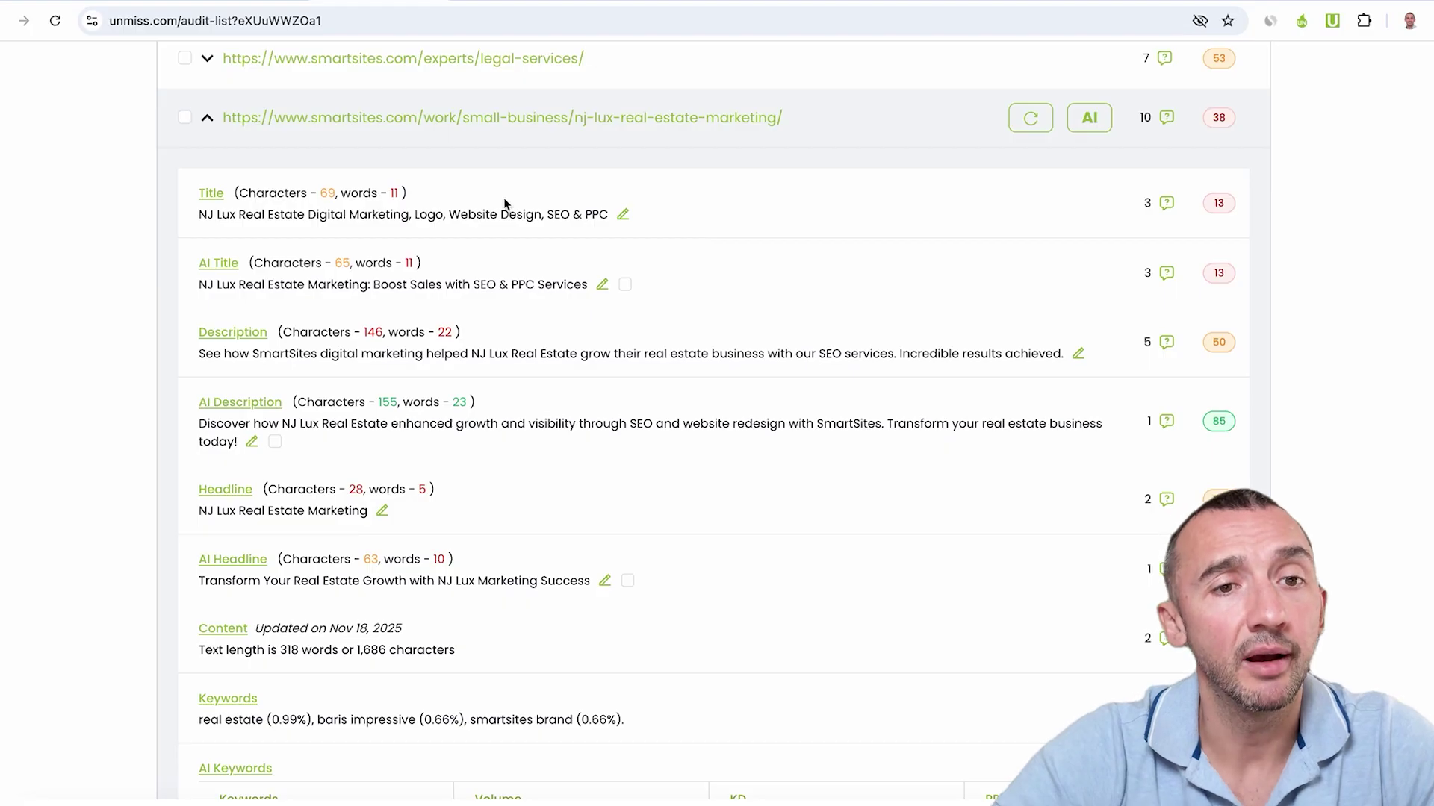
Replace the NJ Lux title's ending after 'Marketing' with '(Best Offer 2025)' and save it
{"action": "left_click", "coordinate": [623, 217]}
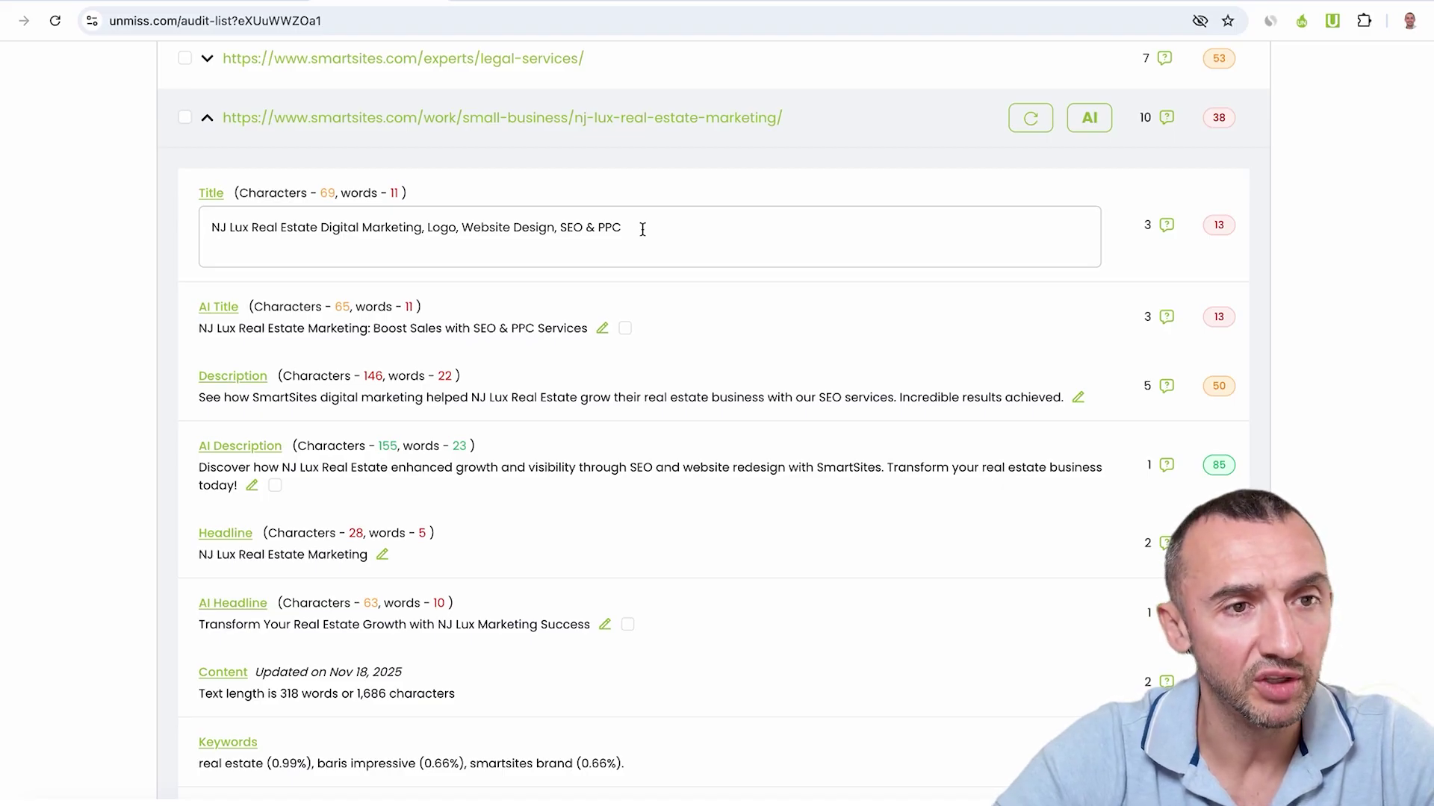
{"action": "left_click_drag", "start_coordinate": [642, 228], "coordinate": [422, 228]}
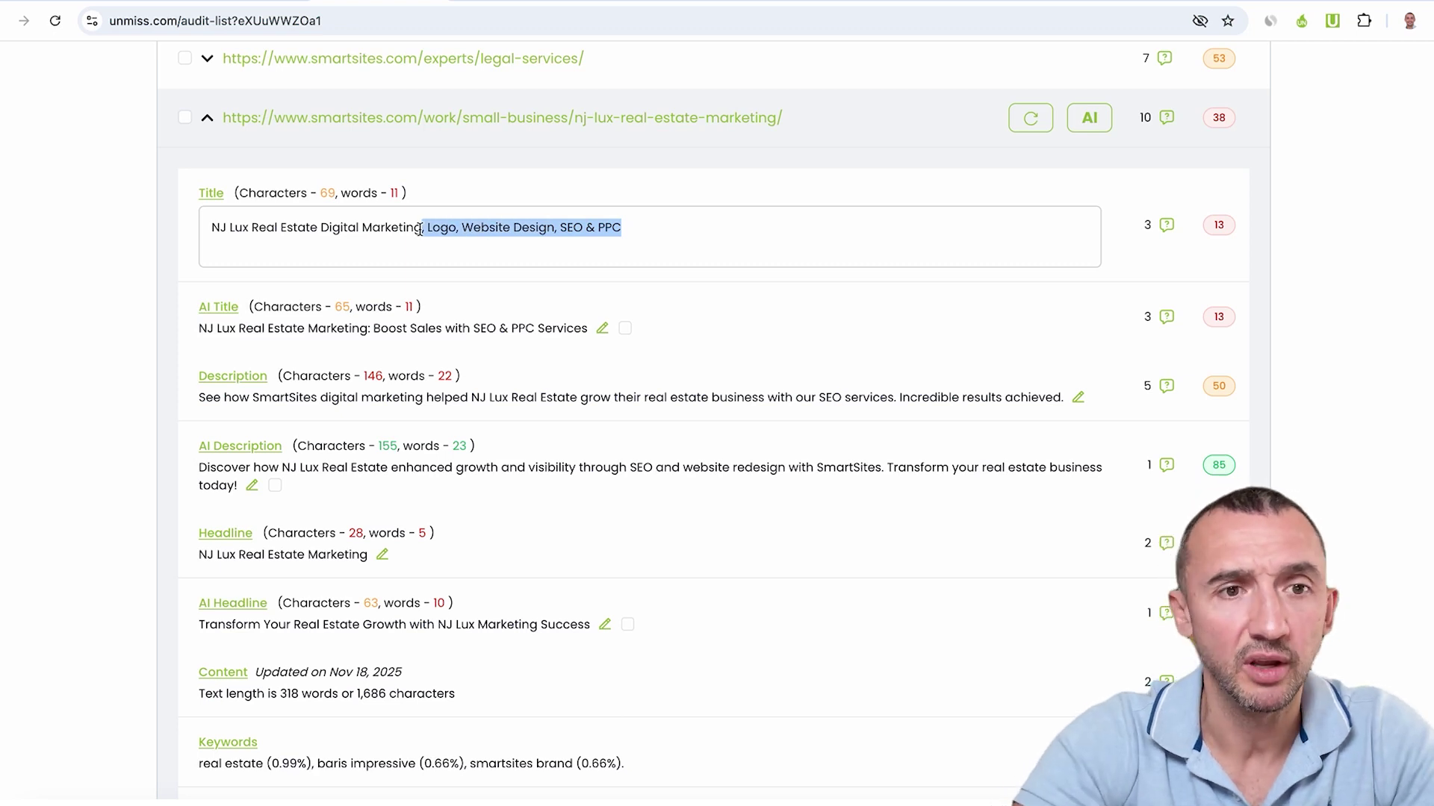
{"action": "key", "text": "BackSpace"}
{"action": "type", "text": "Best"}
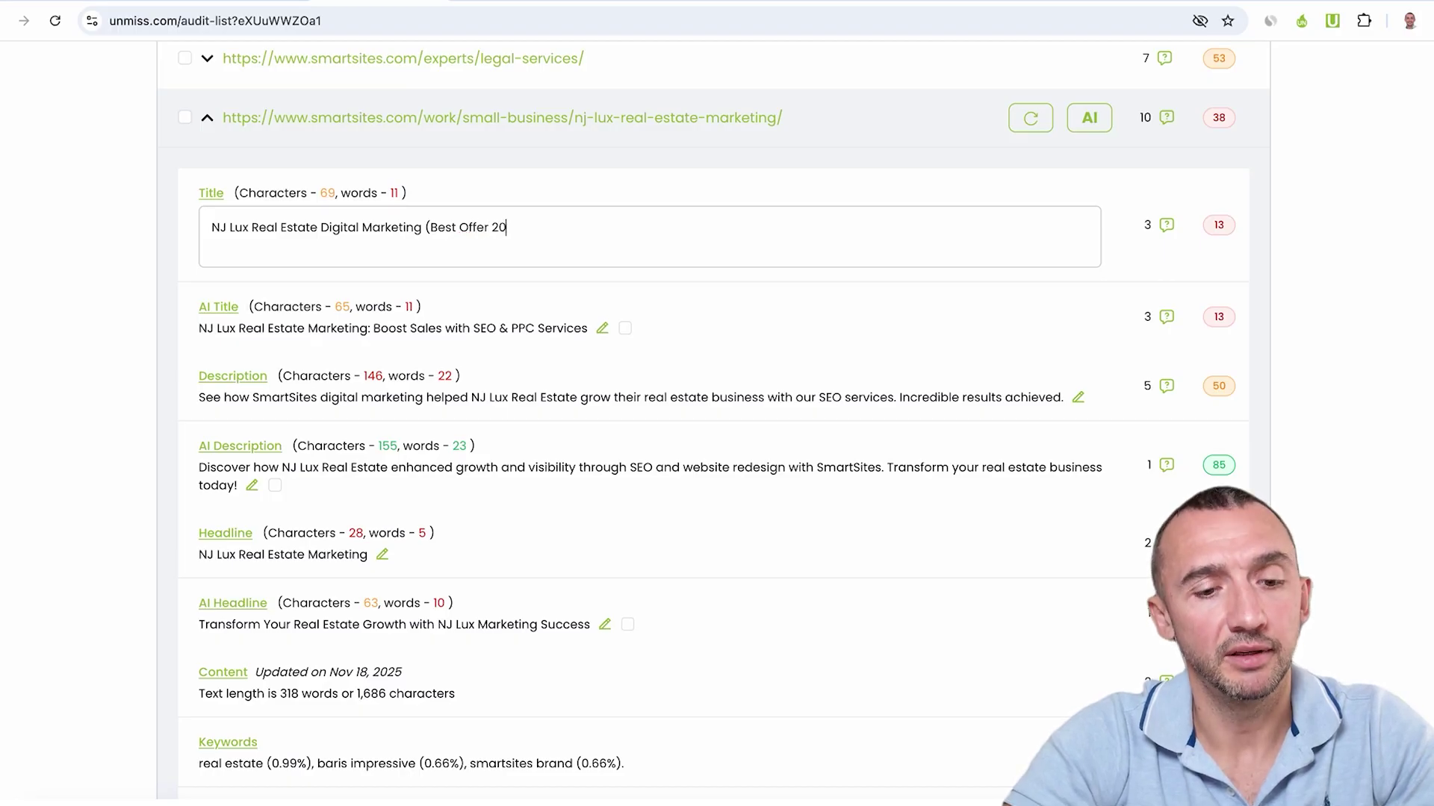
{"action": "type", "text": "5)"}
{"action": "left_click", "coordinate": [1327, 367]}
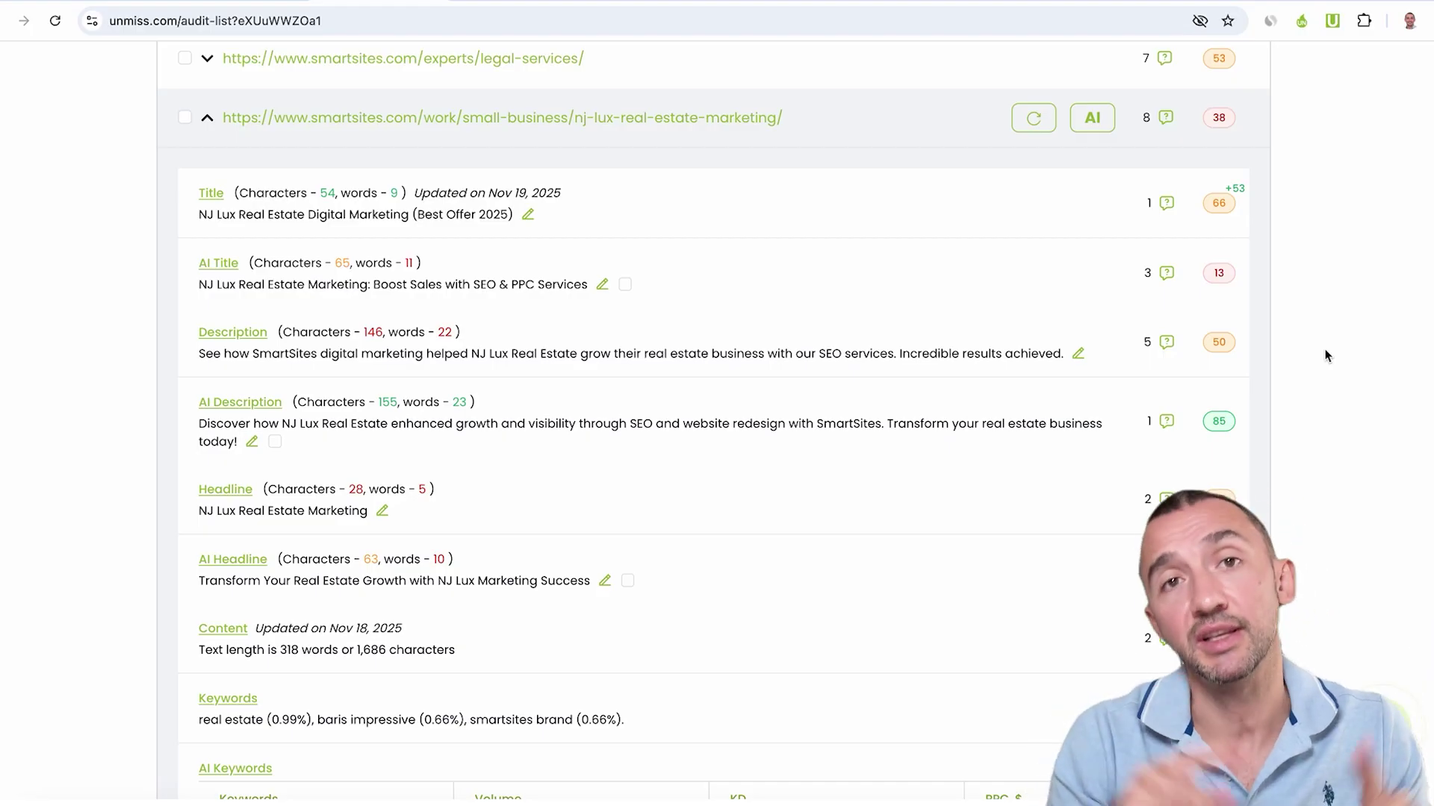
{"action": "scroll", "coordinate": [1325, 354], "scroll_direction": "up", "scroll_amount": 5}
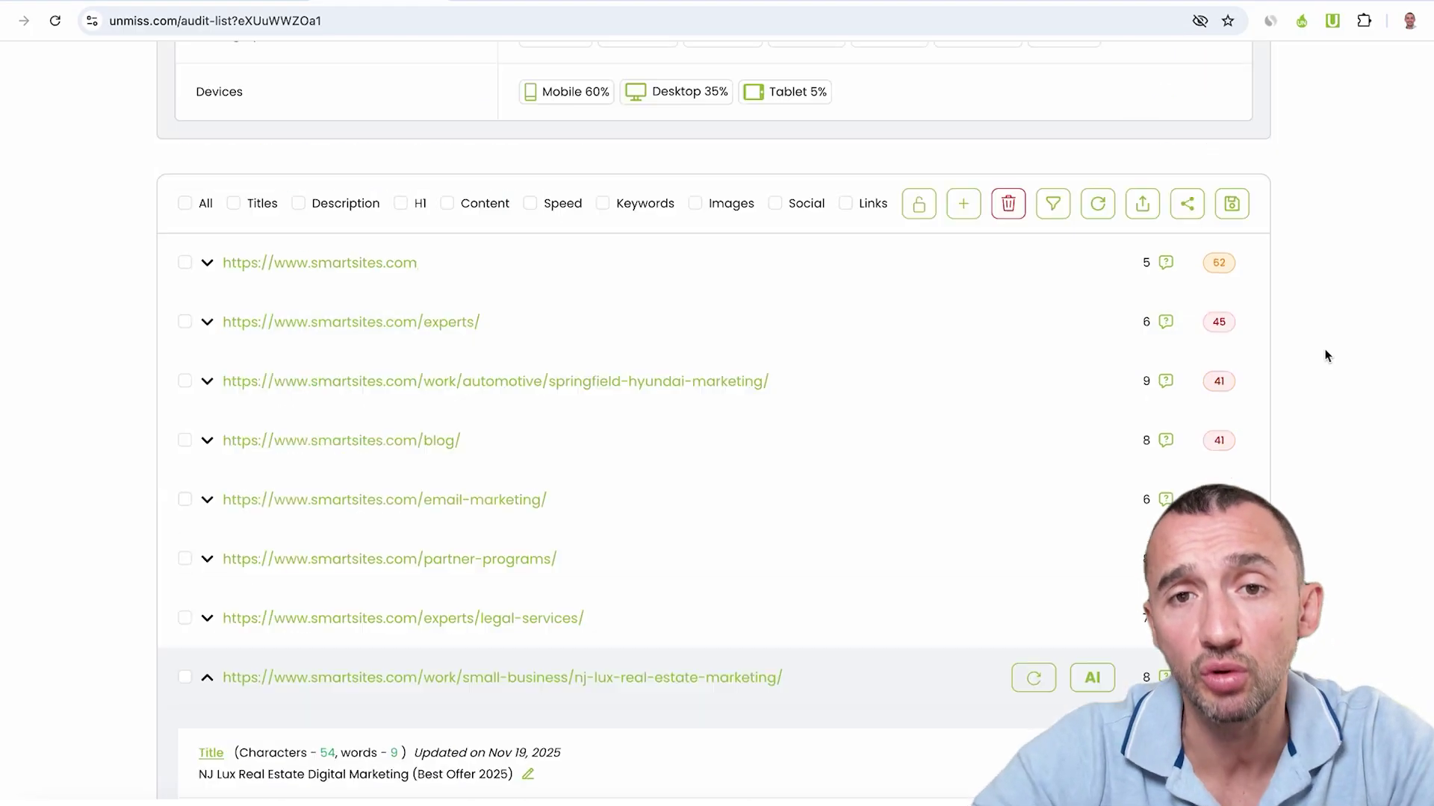
{"action": "scroll", "coordinate": [1326, 355], "scroll_direction": "up", "scroll_amount": 5}
{"action": "scroll", "coordinate": [1326, 356], "scroll_direction": "down", "scroll_amount": 3}
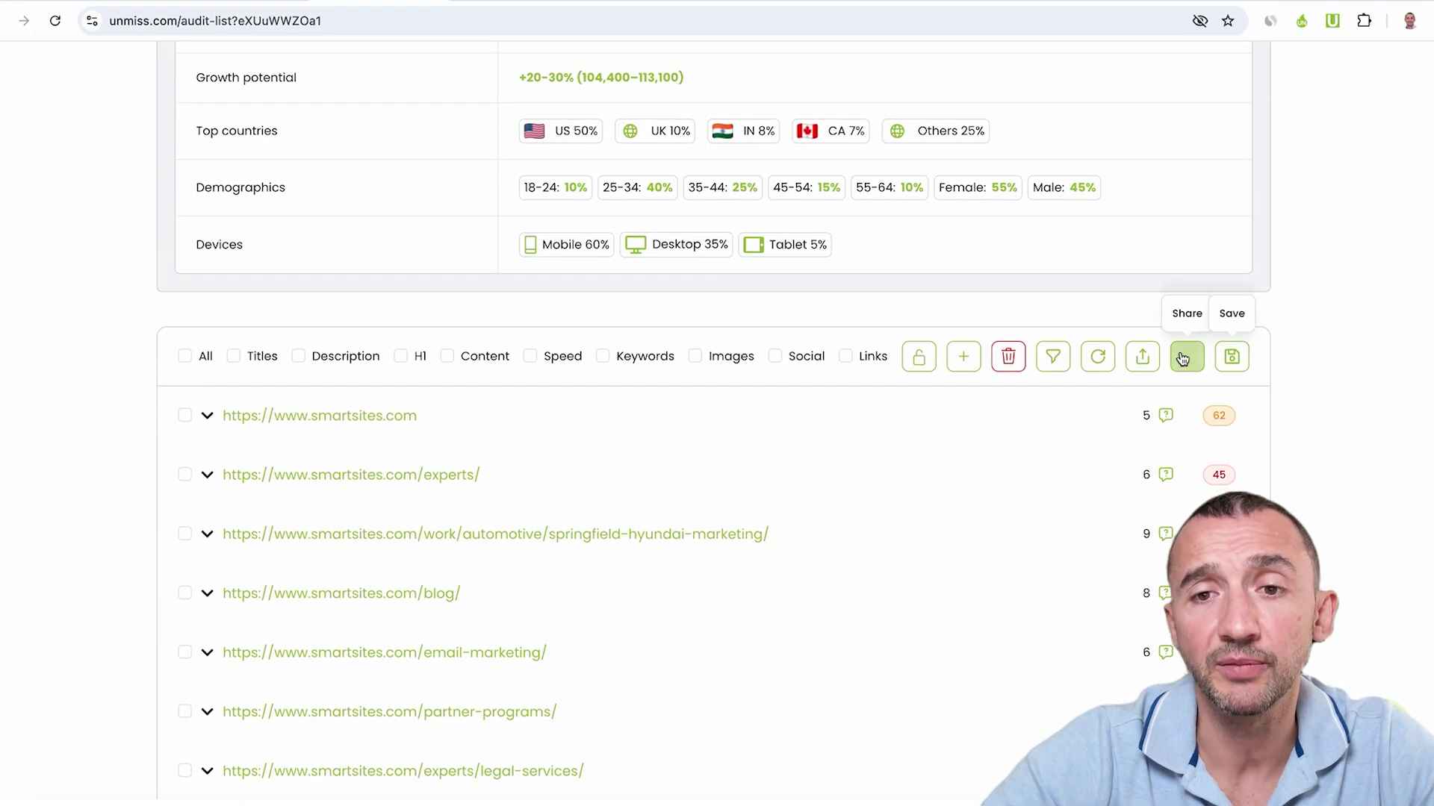
Copy the audit's share link, then switch its sharing to Preview-only access
{"action": "left_click", "coordinate": [1185, 356]}
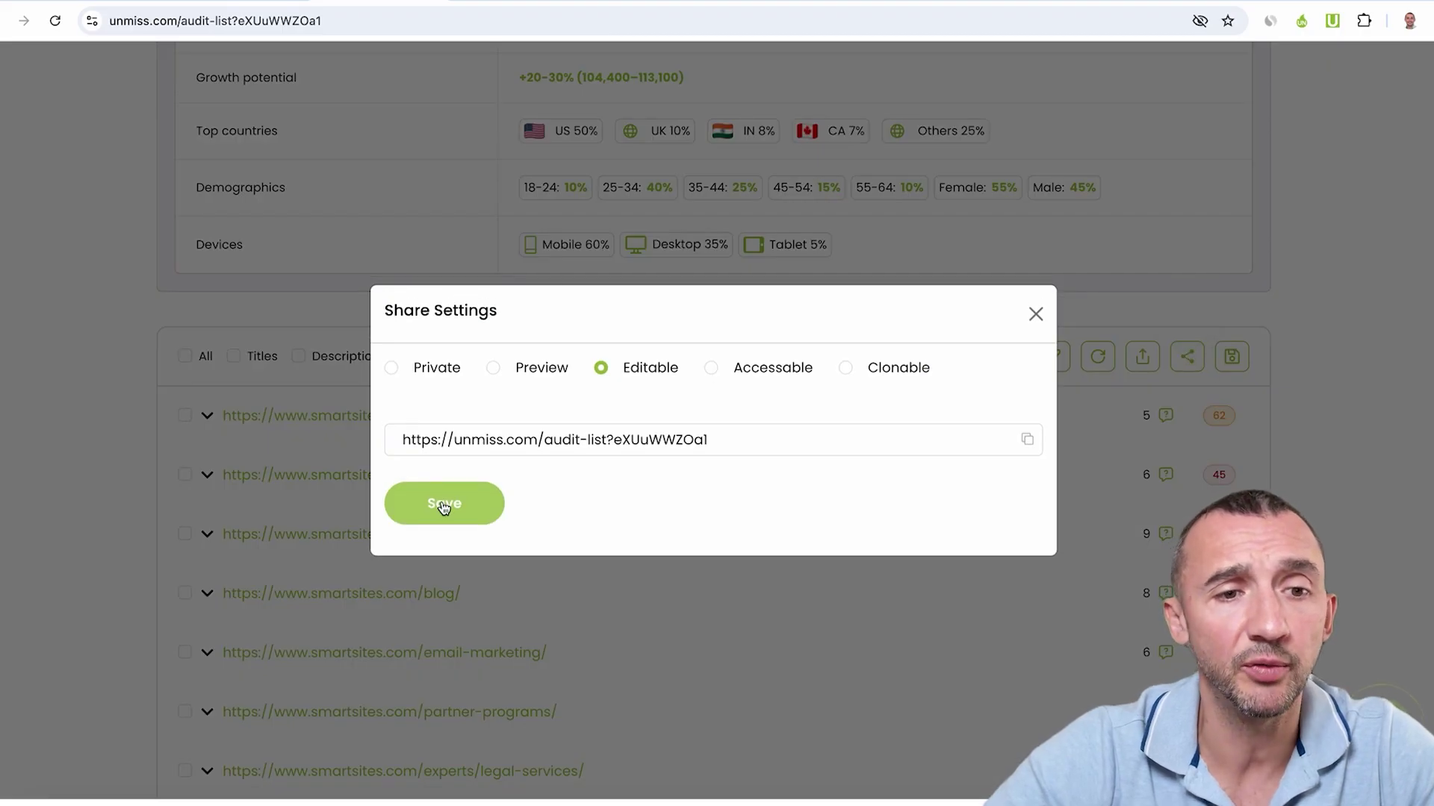
{"action": "left_click", "coordinate": [444, 506]}
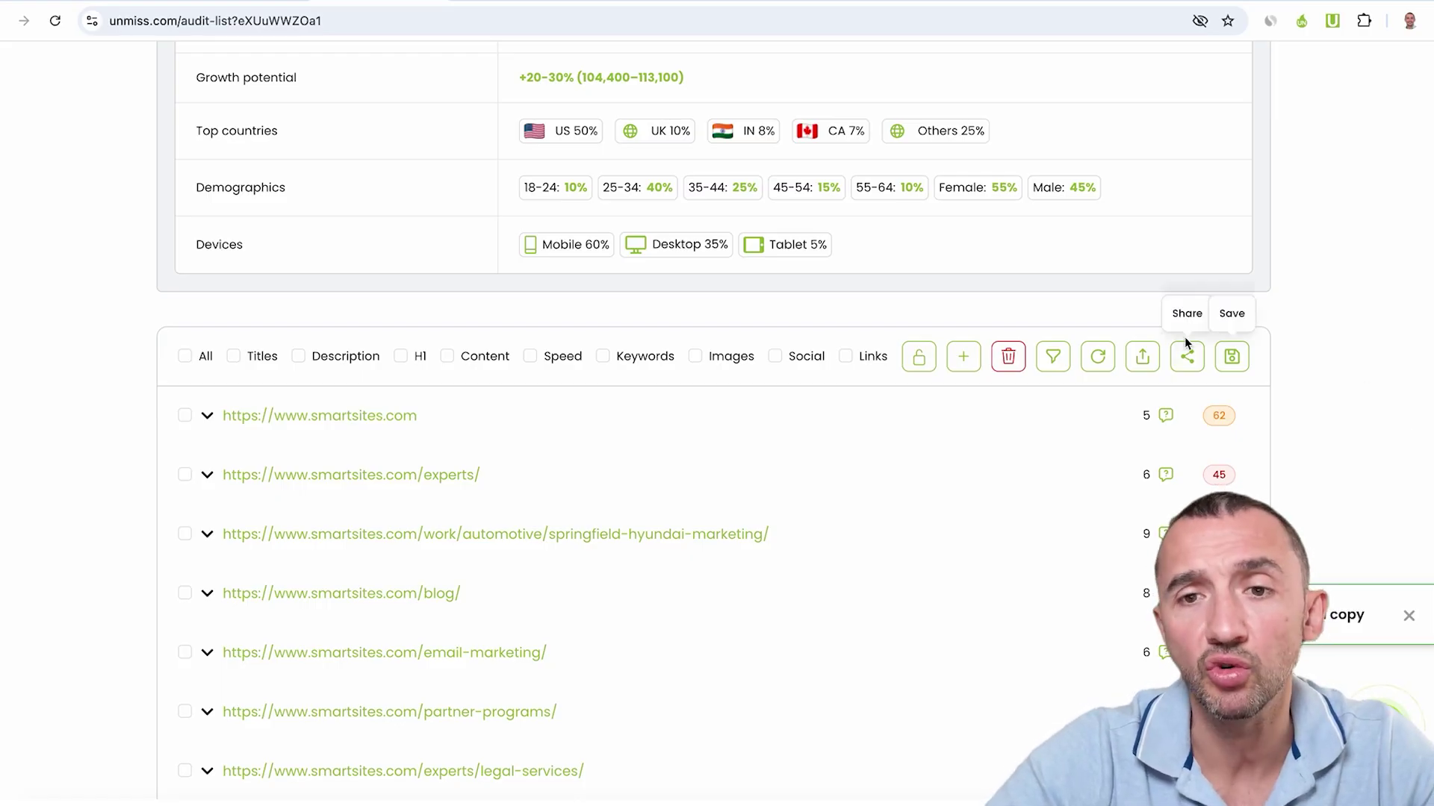
{"action": "left_click", "coordinate": [1186, 357]}
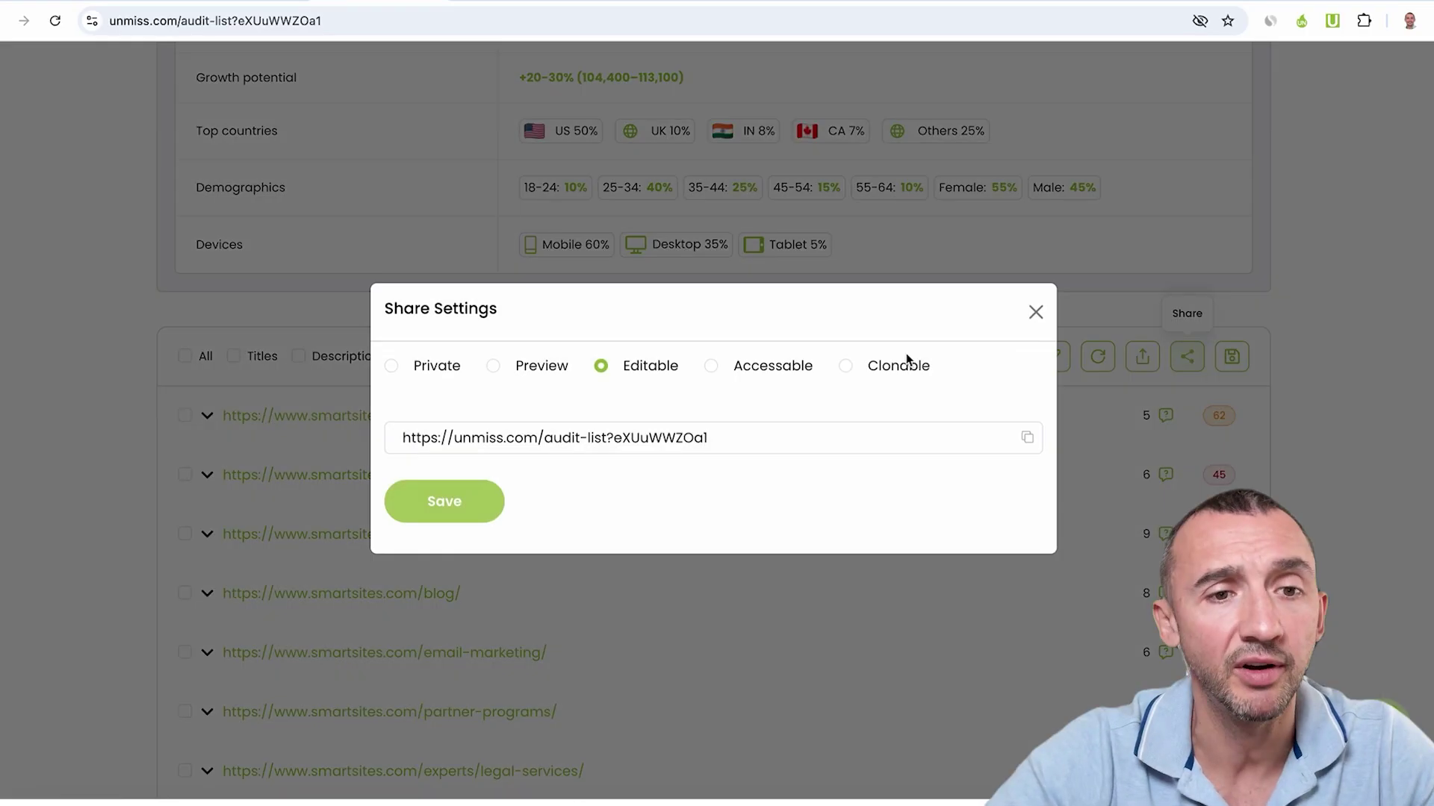
{"action": "left_click", "coordinate": [495, 367]}
{"action": "left_click", "coordinate": [1027, 439]}
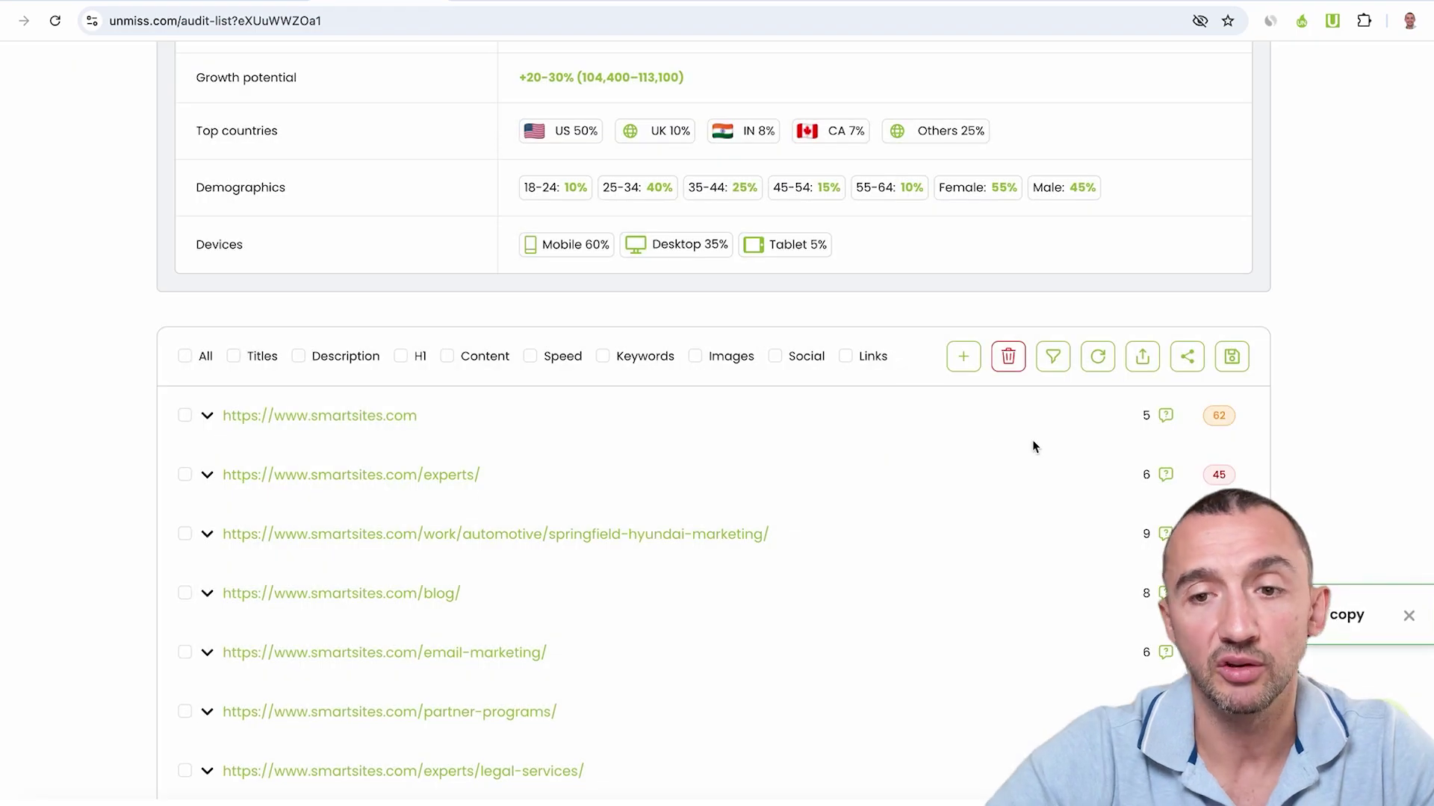
{"action": "scroll", "coordinate": [1328, 418], "scroll_direction": "down", "scroll_amount": 10}
{"action": "scroll", "coordinate": [1330, 424], "scroll_direction": "down", "scroll_amount": 5}
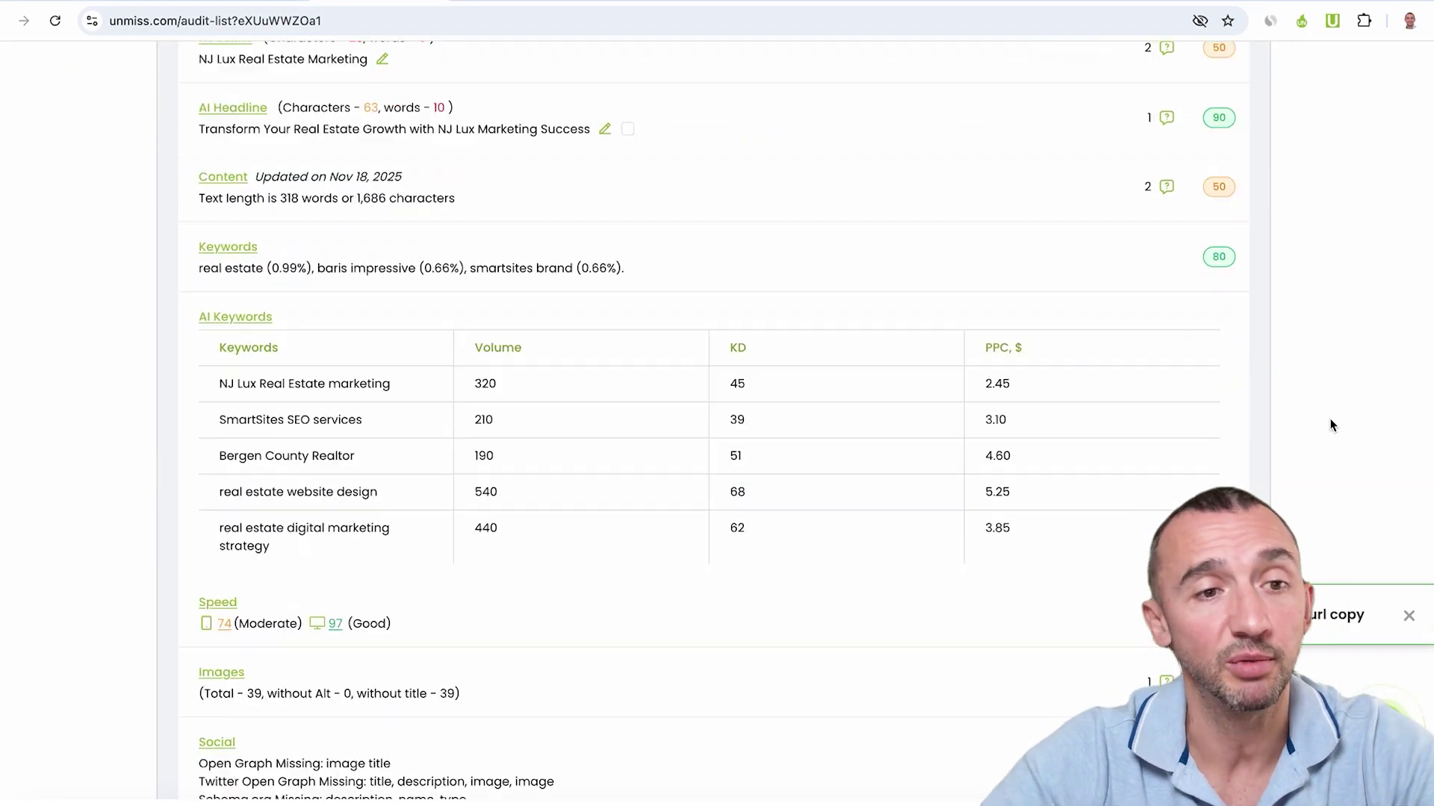
{"action": "scroll", "coordinate": [1331, 425], "scroll_direction": "up", "scroll_amount": 1}
{"action": "scroll", "coordinate": [1331, 425], "scroll_direction": "up", "scroll_amount": 2}
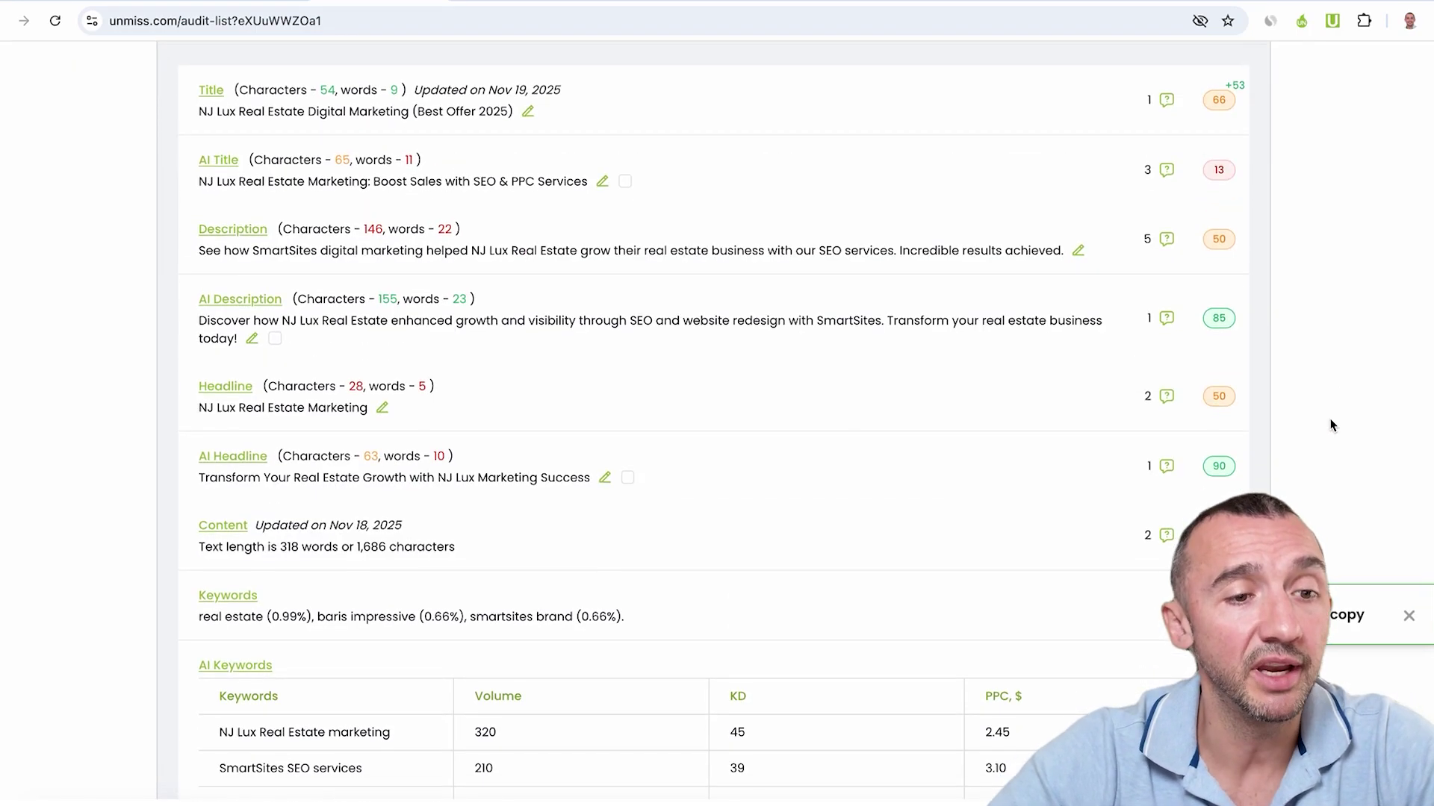
{"action": "scroll", "coordinate": [918, 435], "scroll_direction": "down", "scroll_amount": 1}
{"action": "scroll", "coordinate": [919, 436], "scroll_direction": "down", "scroll_amount": 2}
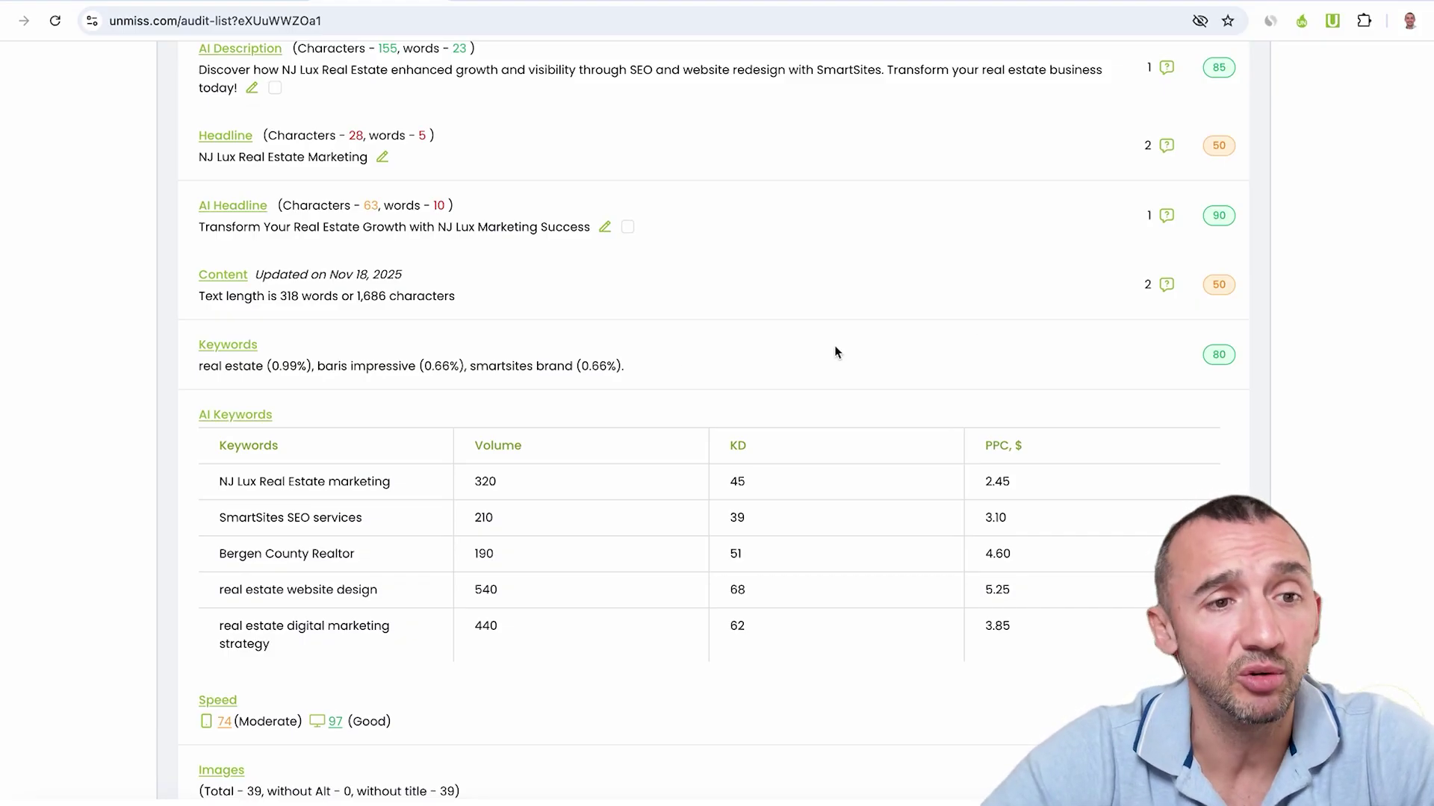
{"action": "scroll", "coordinate": [662, 362], "scroll_direction": "down", "scroll_amount": 2}
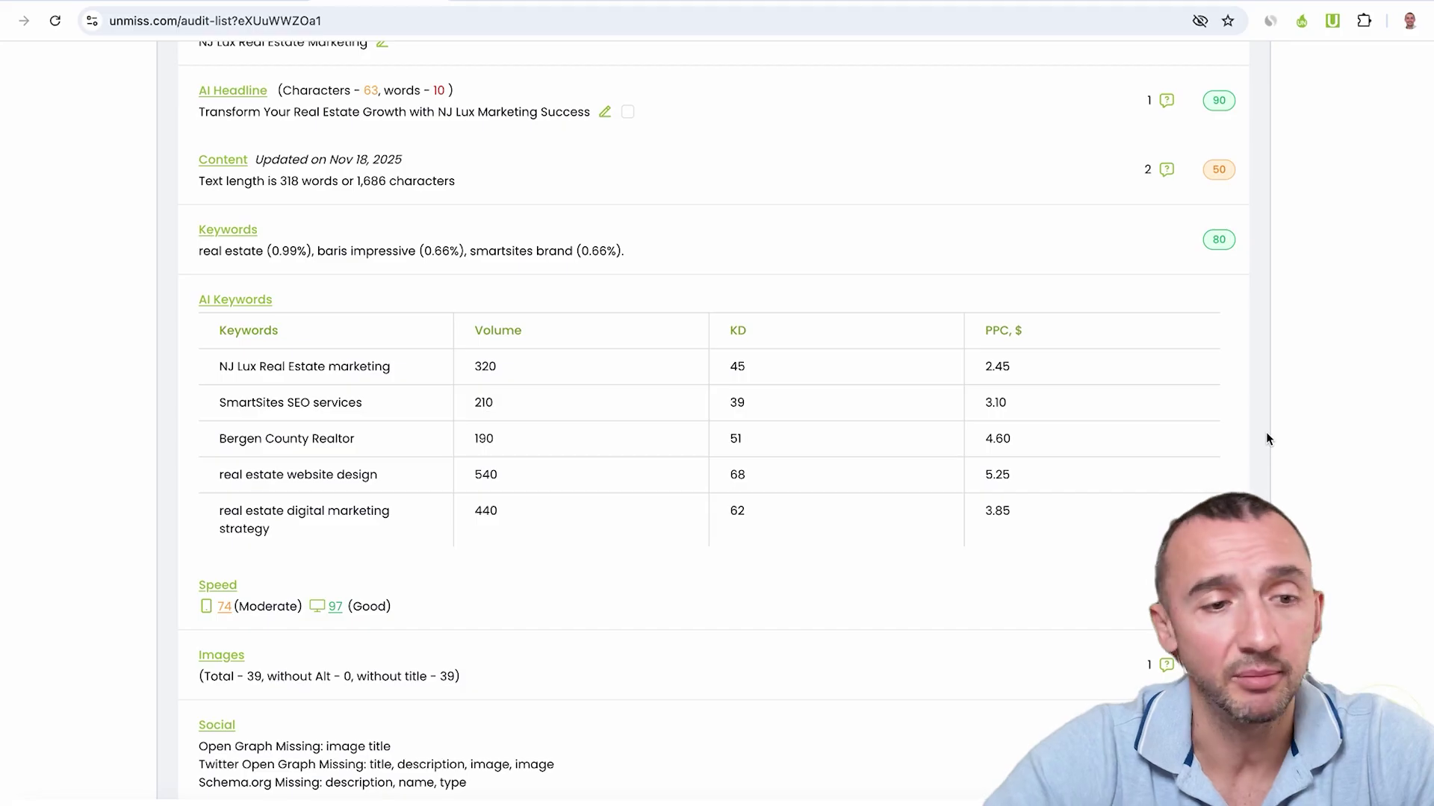
{"action": "scroll", "coordinate": [1268, 439], "scroll_direction": "up", "scroll_amount": 2}
{"action": "scroll", "coordinate": [1267, 439], "scroll_direction": "up", "scroll_amount": 2}
{"action": "scroll", "coordinate": [1266, 439], "scroll_direction": "up", "scroll_amount": 2}
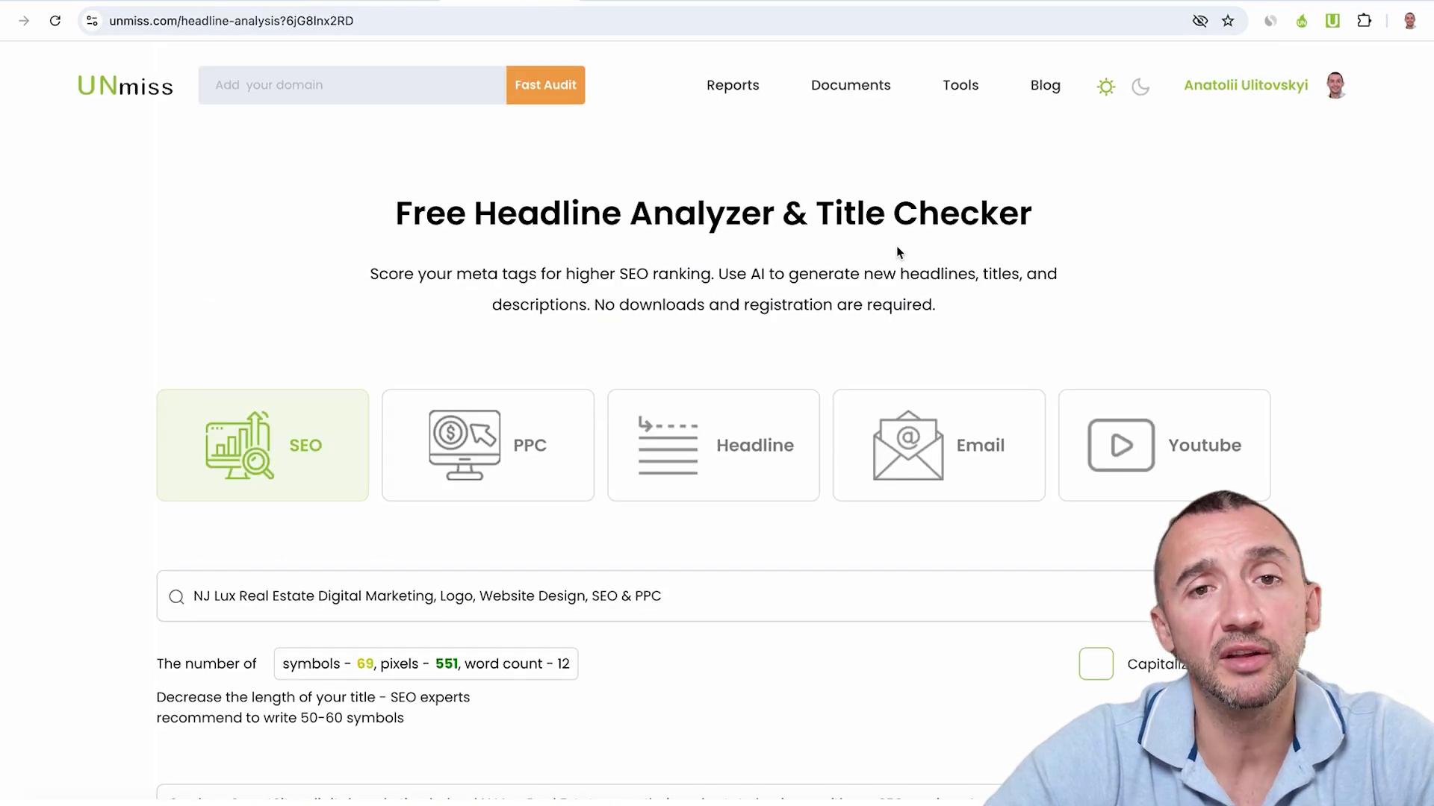
{"action": "scroll", "coordinate": [897, 252], "scroll_direction": "down", "scroll_amount": 1}
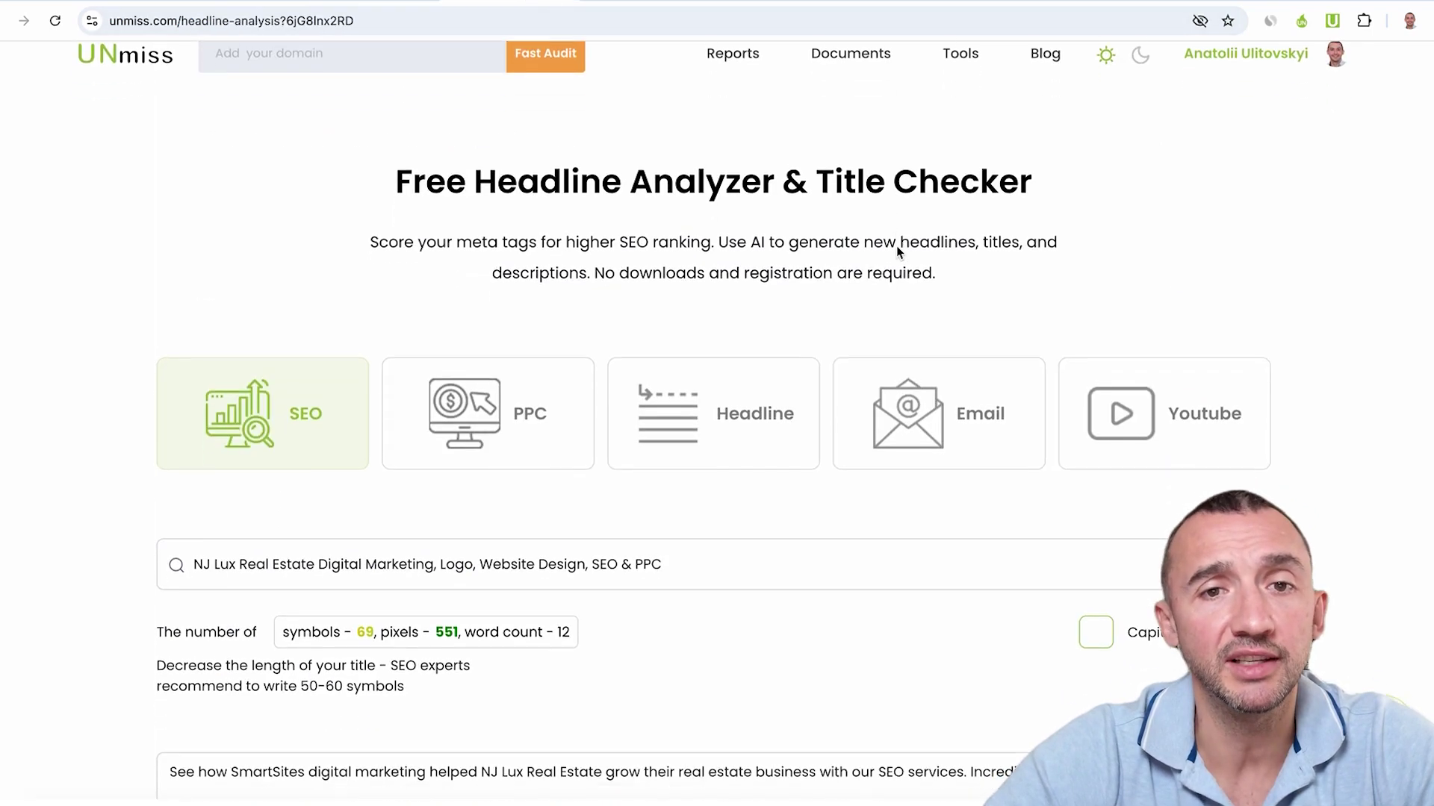
{"action": "scroll", "coordinate": [896, 252], "scroll_direction": "down", "scroll_amount": 2}
{"action": "scroll", "coordinate": [897, 252], "scroll_direction": "down", "scroll_amount": 5}
{"action": "scroll", "coordinate": [896, 252], "scroll_direction": "down", "scroll_amount": 5}
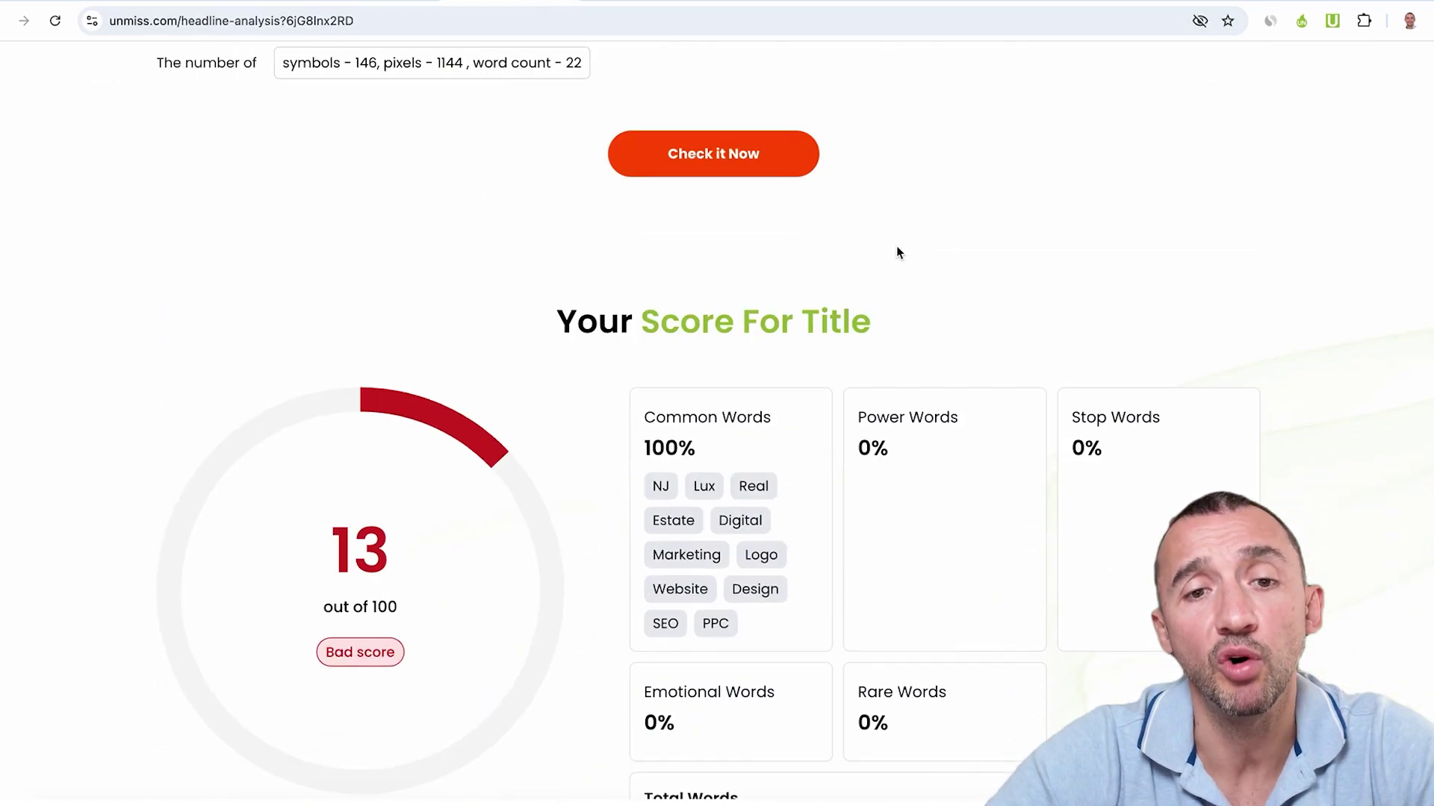
{"action": "scroll", "coordinate": [897, 251], "scroll_direction": "down", "scroll_amount": 1}
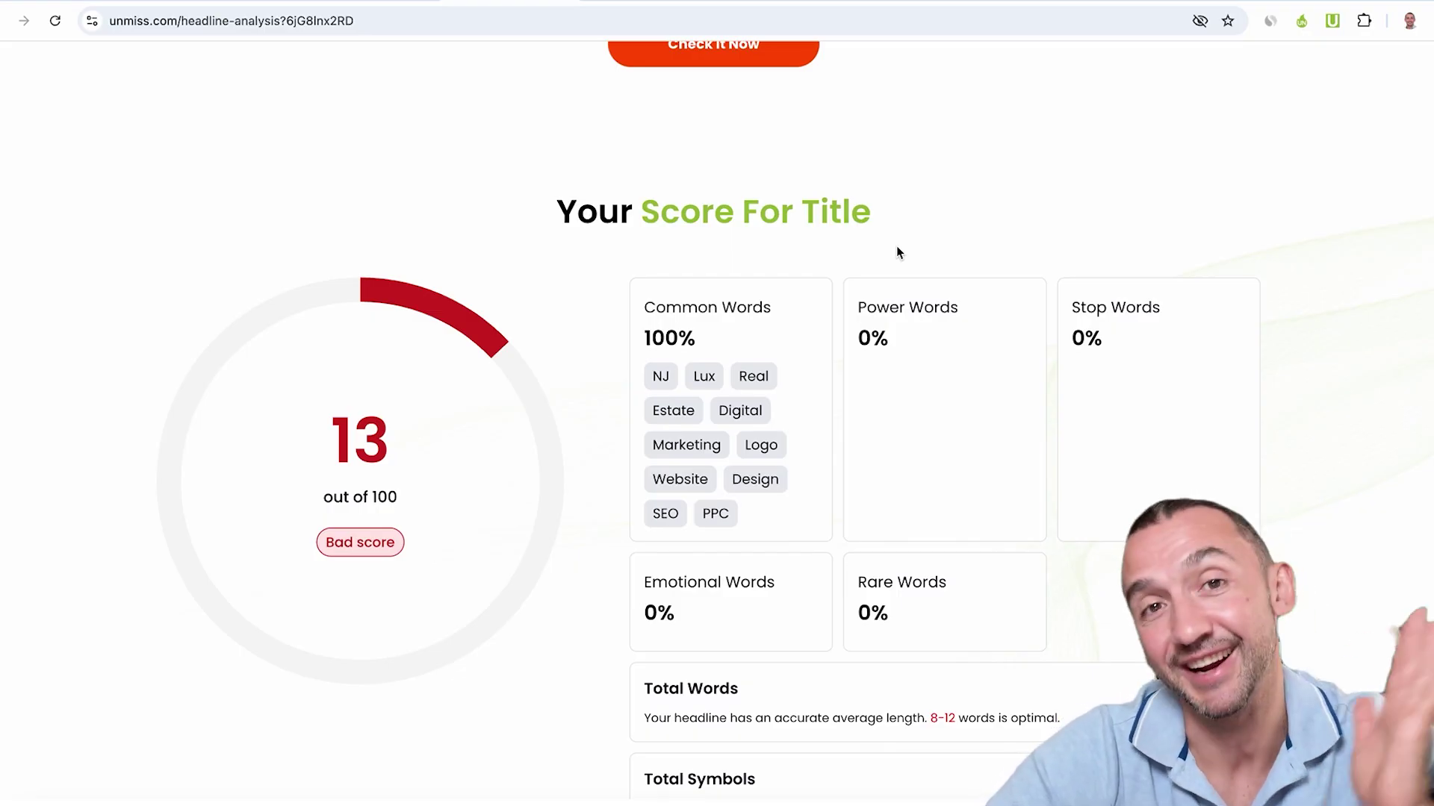
{"action": "scroll", "coordinate": [843, 177], "scroll_direction": "down", "scroll_amount": 5}
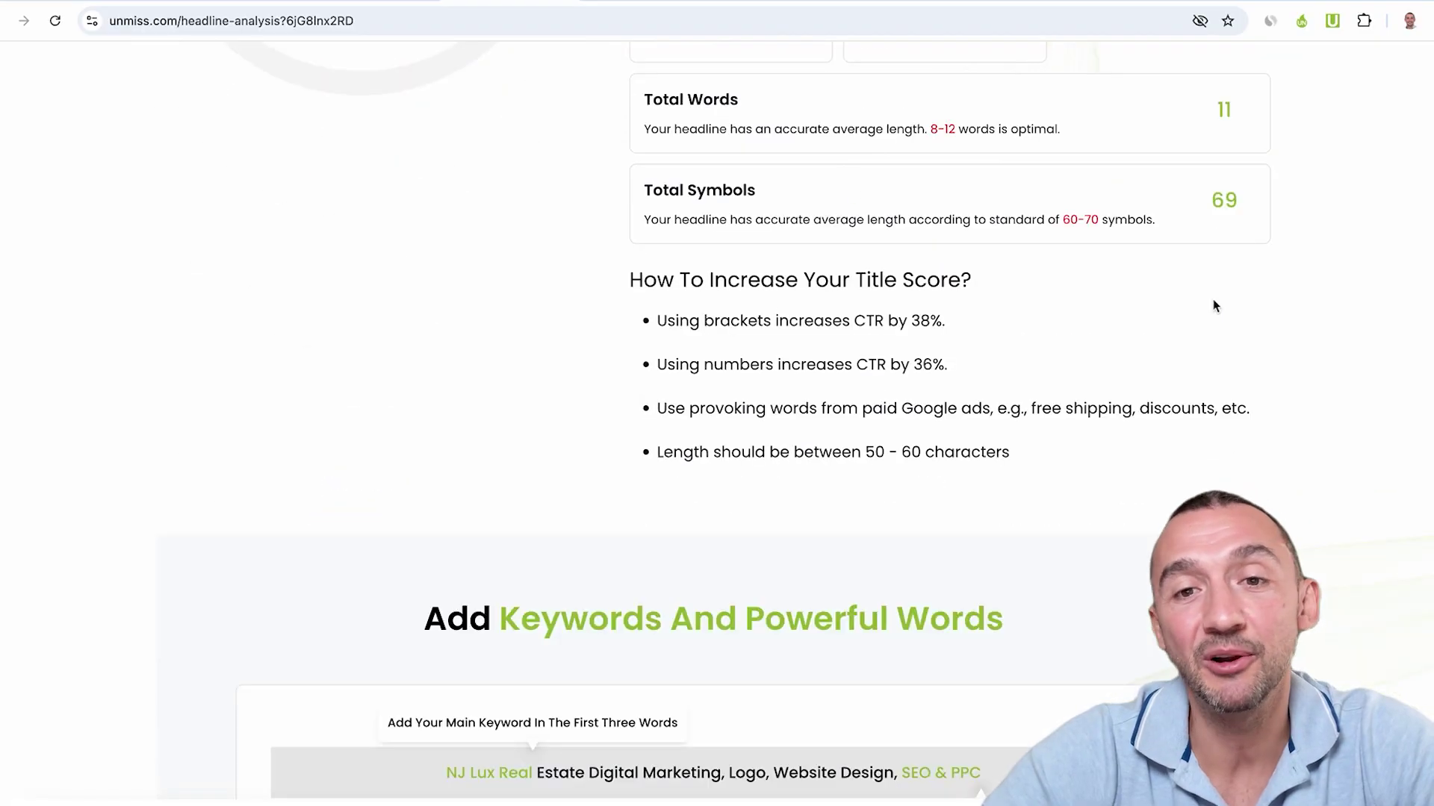
{"action": "scroll", "coordinate": [1431, 355], "scroll_direction": "down", "scroll_amount": 15}
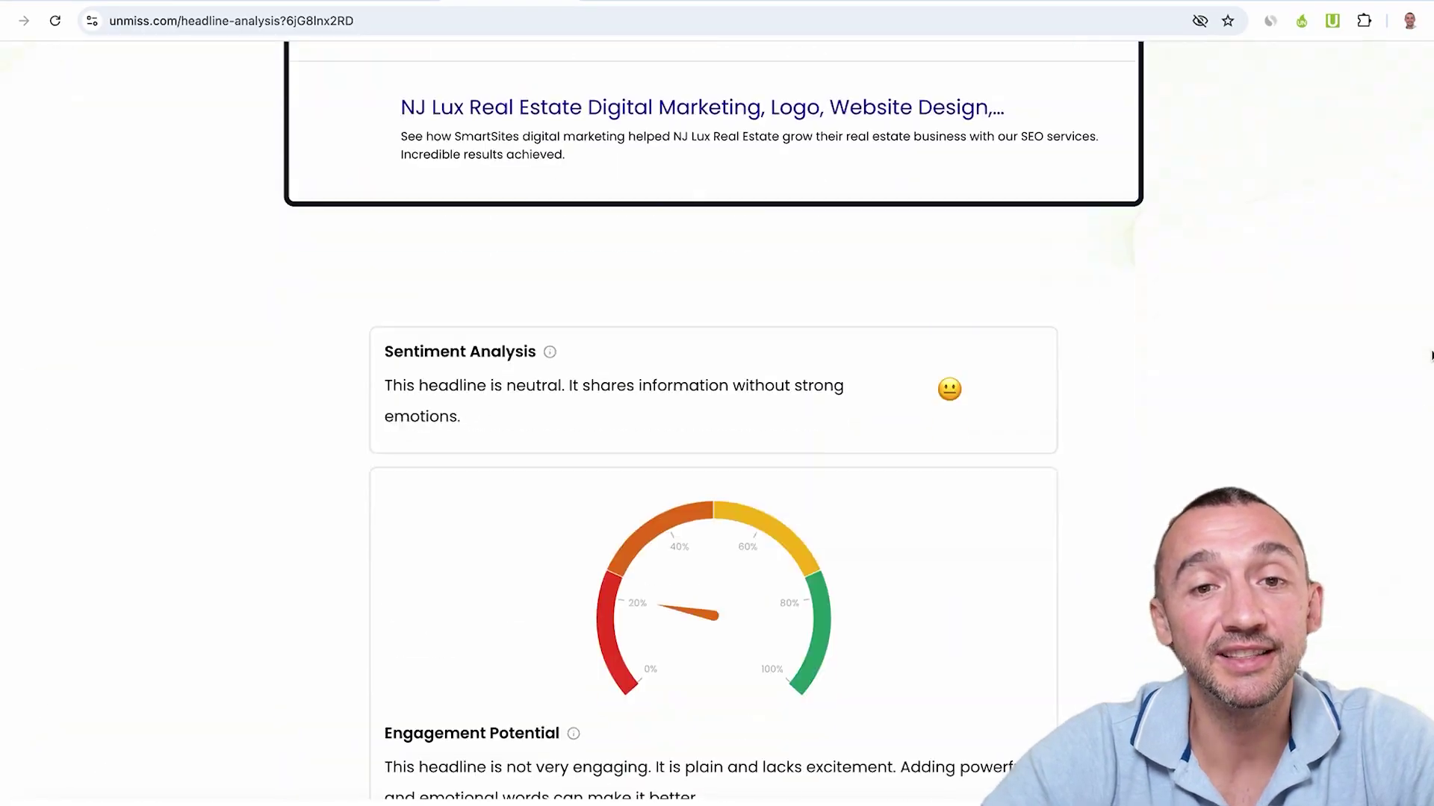
{"action": "scroll", "coordinate": [1430, 356], "scroll_direction": "down", "scroll_amount": 10}
{"action": "scroll", "coordinate": [1233, 210], "scroll_direction": "down", "scroll_amount": 3}
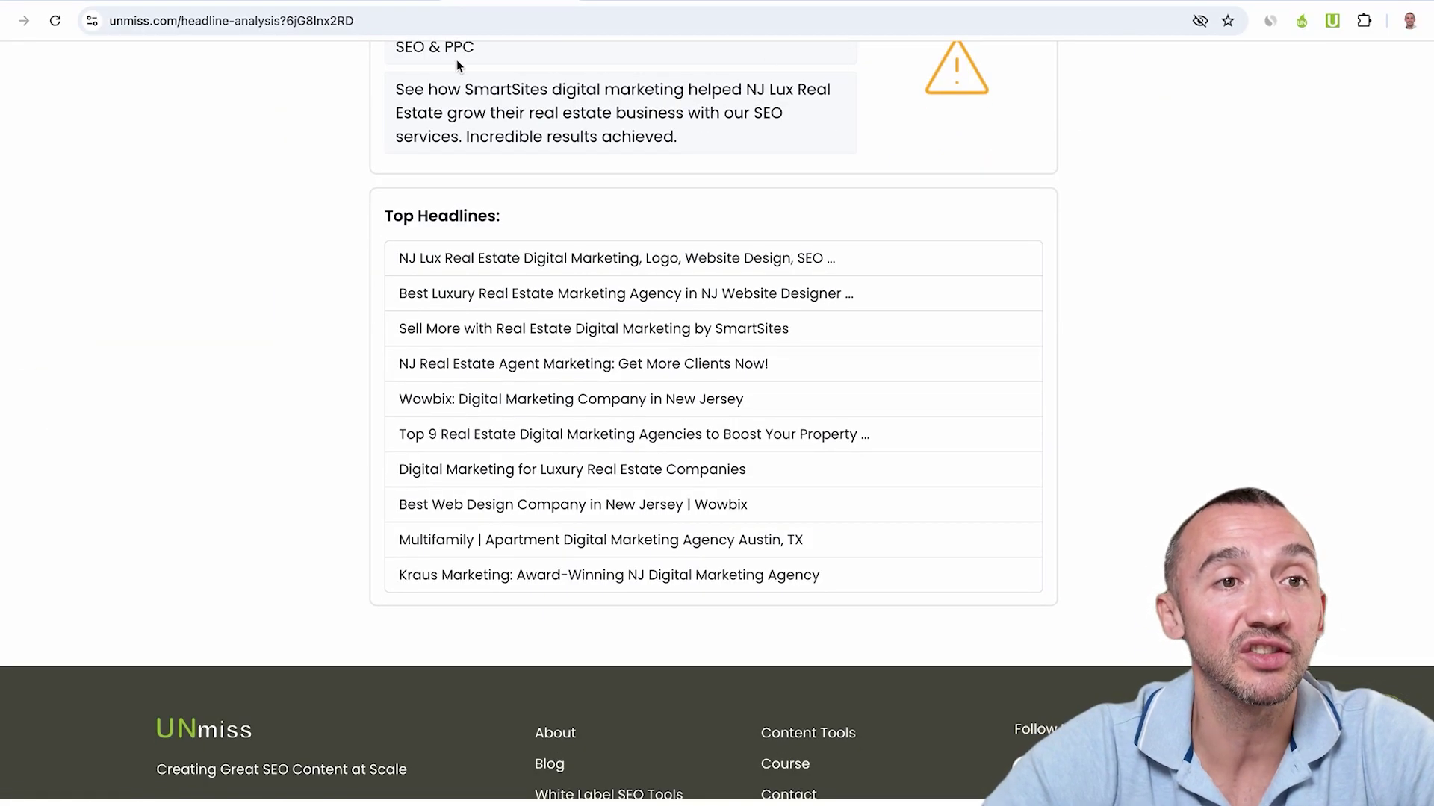
Go back from the Headline Analyzer to the nj-lux-real-estate-marketing audit entry
{"action": "left_click", "coordinate": [389, 2]}
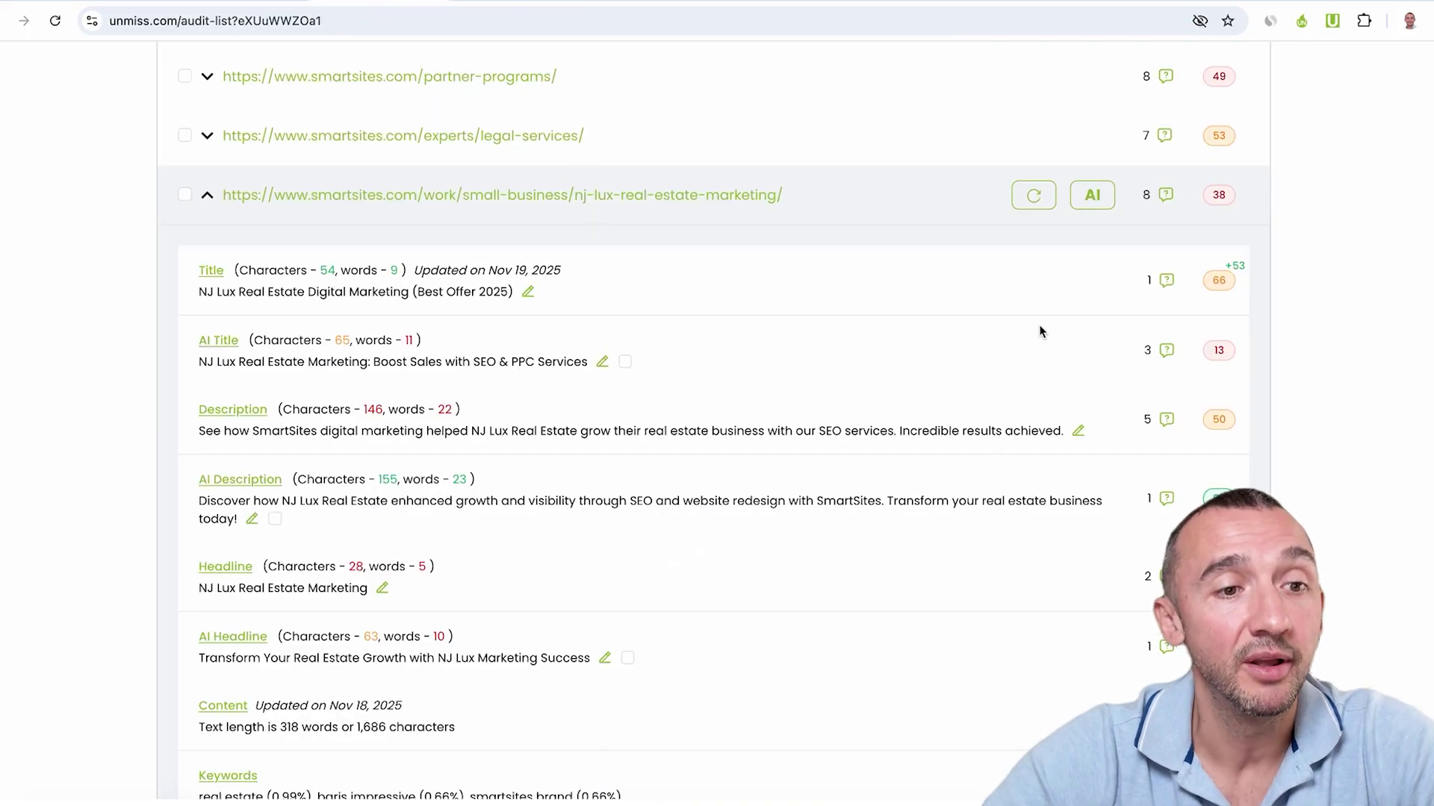
{"action": "scroll", "coordinate": [813, 458], "scroll_direction": "down", "scroll_amount": 1}
{"action": "scroll", "coordinate": [793, 454], "scroll_direction": "down", "scroll_amount": 2}
{"action": "scroll", "coordinate": [793, 454], "scroll_direction": "down", "scroll_amount": 2}
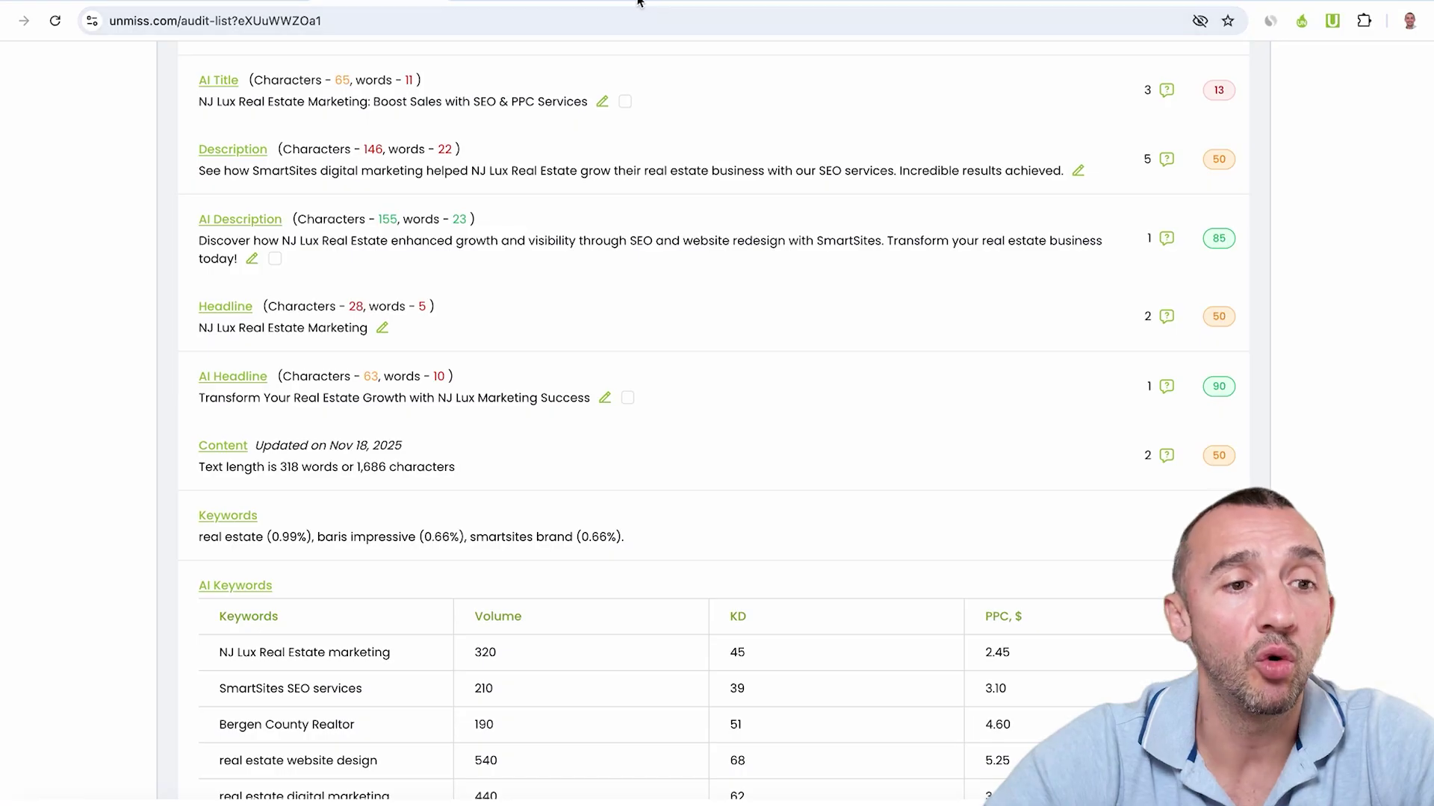
Open the NJ Lux real estate page's Content in the UNmiss content editor
{"action": "left_click", "coordinate": [222, 446]}
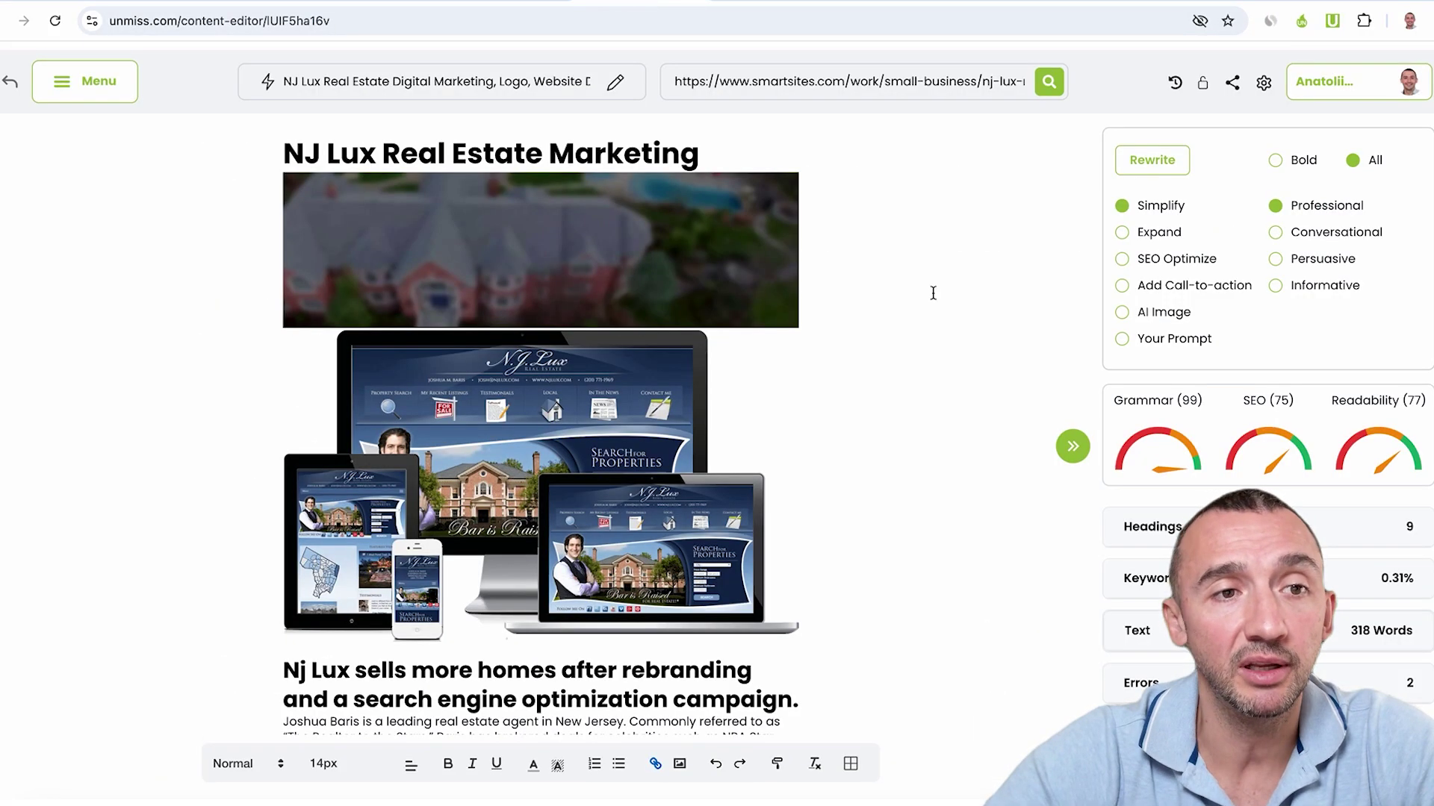
{"action": "scroll", "coordinate": [903, 342], "scroll_direction": "down", "scroll_amount": 2}
{"action": "scroll", "coordinate": [902, 341], "scroll_direction": "down", "scroll_amount": 5}
{"action": "scroll", "coordinate": [903, 342], "scroll_direction": "down", "scroll_amount": 2}
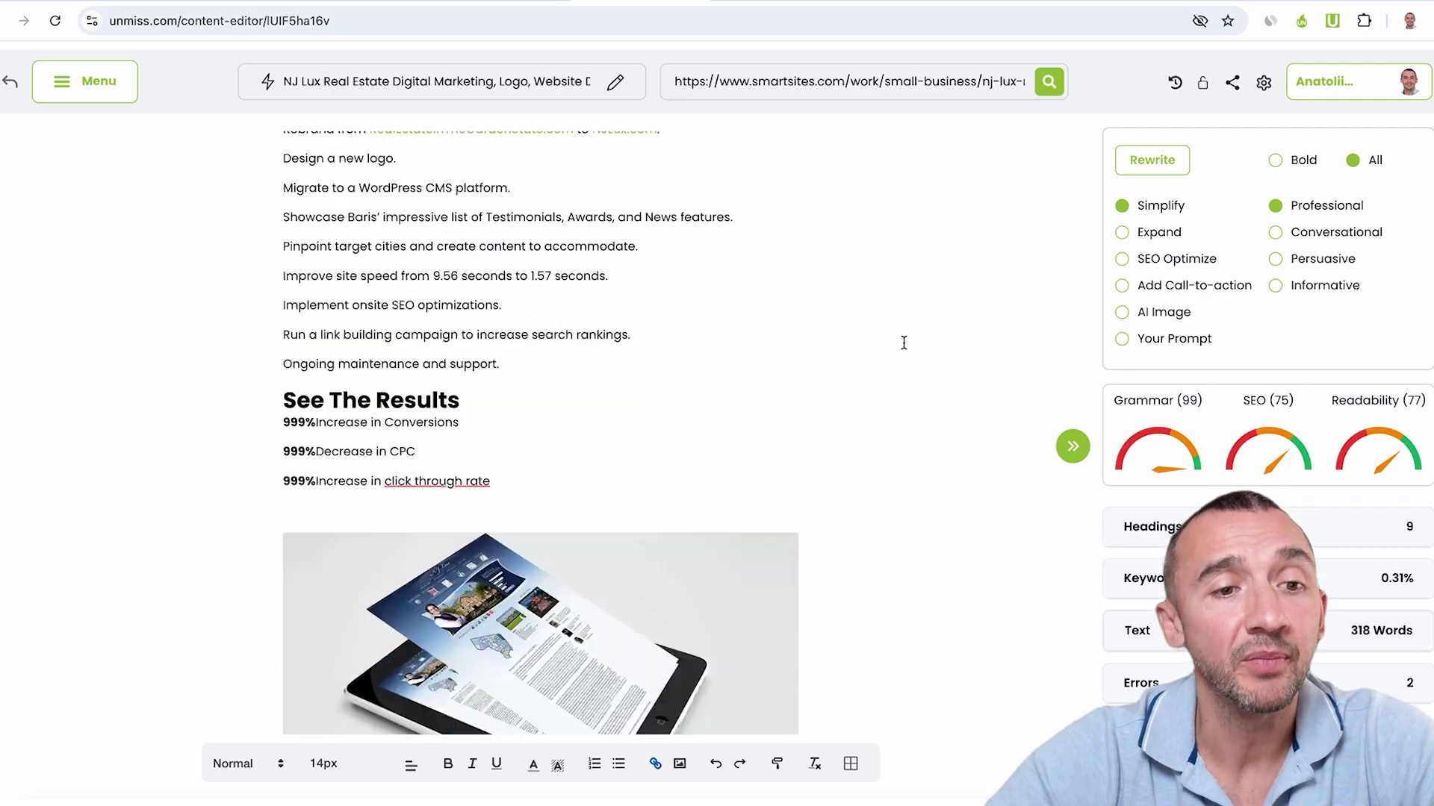
{"action": "scroll", "coordinate": [904, 341], "scroll_direction": "down", "scroll_amount": 4}
{"action": "scroll", "coordinate": [903, 342], "scroll_direction": "down", "scroll_amount": 5}
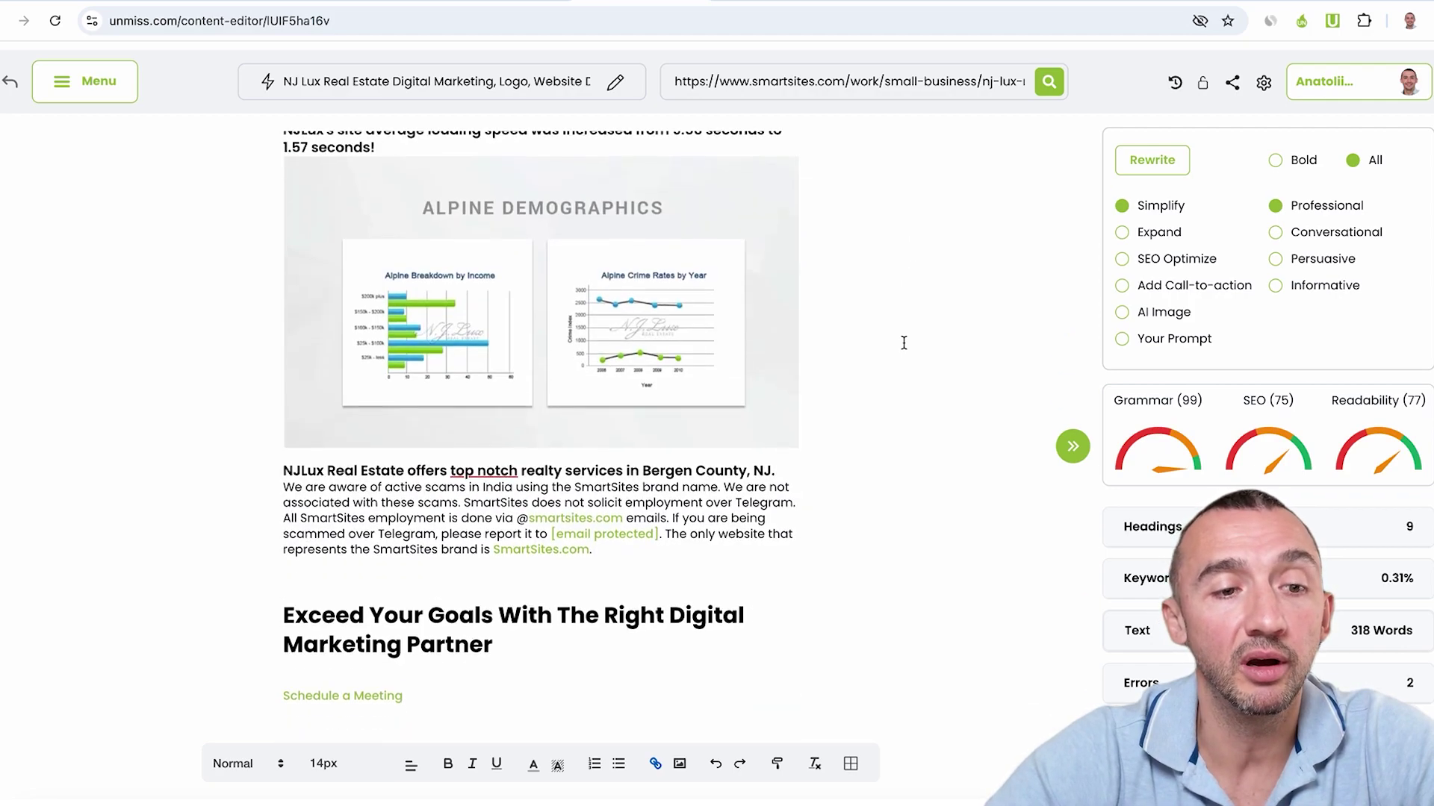
{"action": "scroll", "coordinate": [908, 325], "scroll_direction": "up", "scroll_amount": 5}
{"action": "scroll", "coordinate": [941, 347], "scroll_direction": "up", "scroll_amount": 3}
{"action": "scroll", "coordinate": [942, 426], "scroll_direction": "up", "scroll_amount": 2}
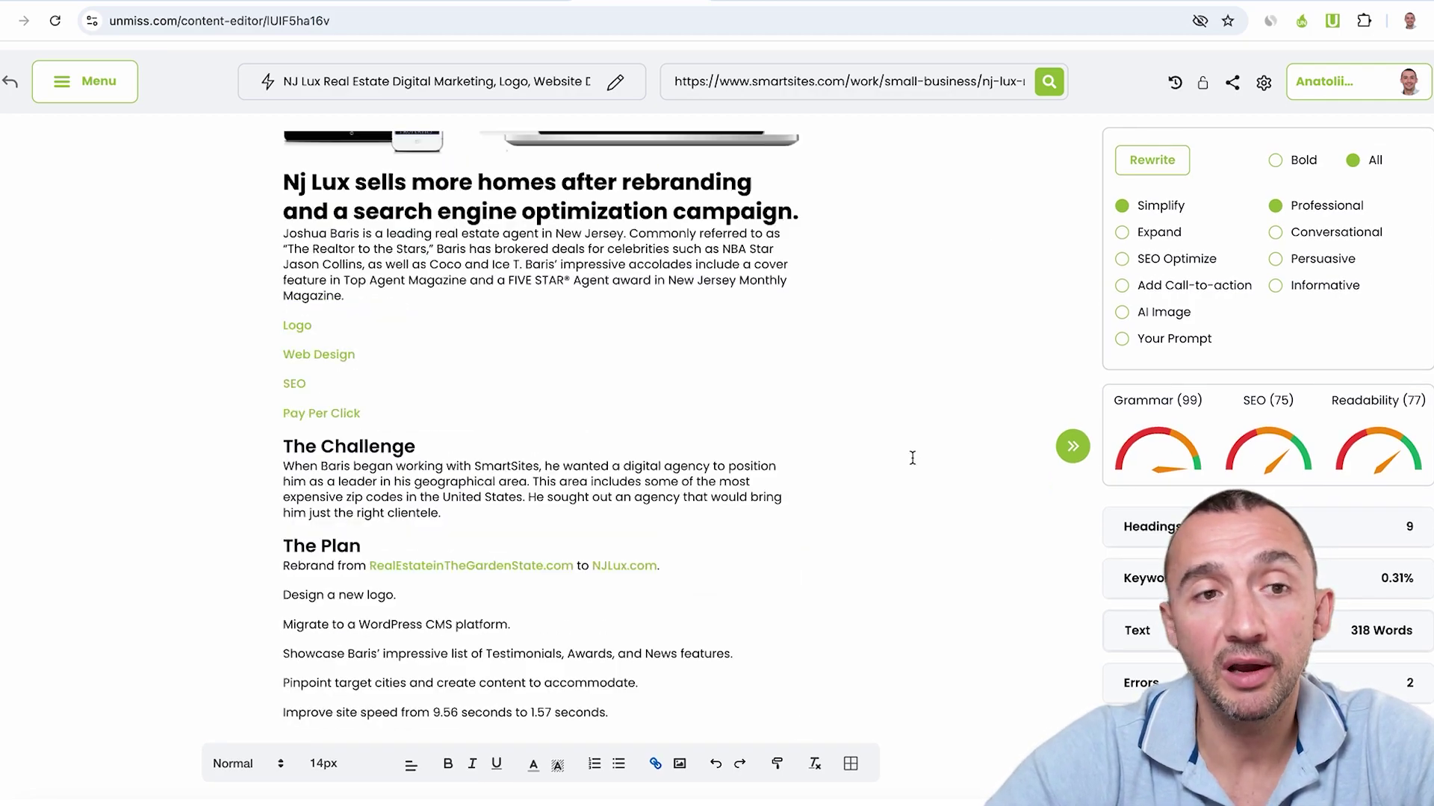
{"action": "scroll", "coordinate": [912, 457], "scroll_direction": "up", "scroll_amount": 4}
{"action": "scroll", "coordinate": [911, 457], "scroll_direction": "down", "scroll_amount": 4}
{"action": "scroll", "coordinate": [912, 457], "scroll_direction": "up", "scroll_amount": 1}
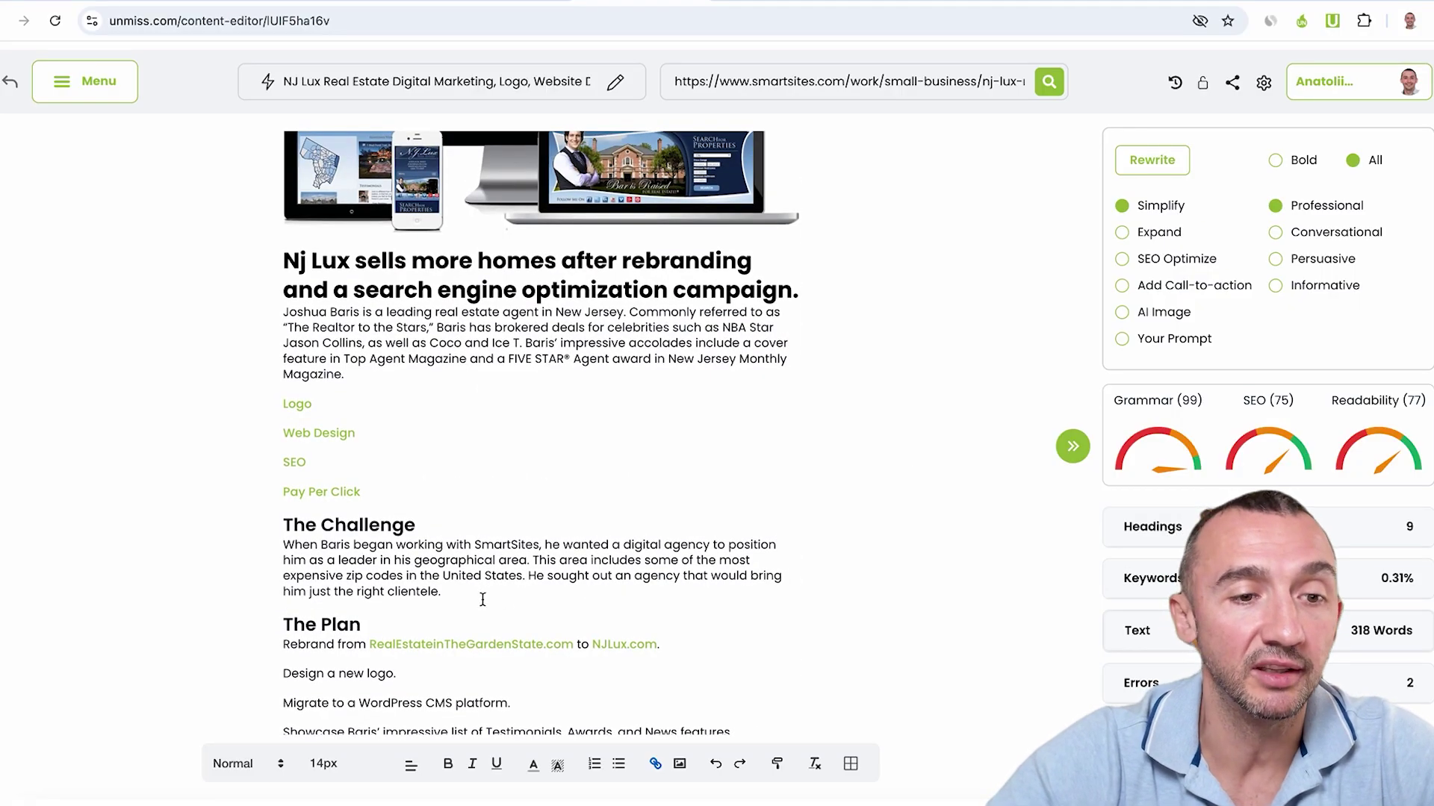
Rewrite The Challenge paragraph with AI in a Conversational tone
{"action": "left_click_drag", "start_coordinate": [482, 600], "coordinate": [283, 545]}
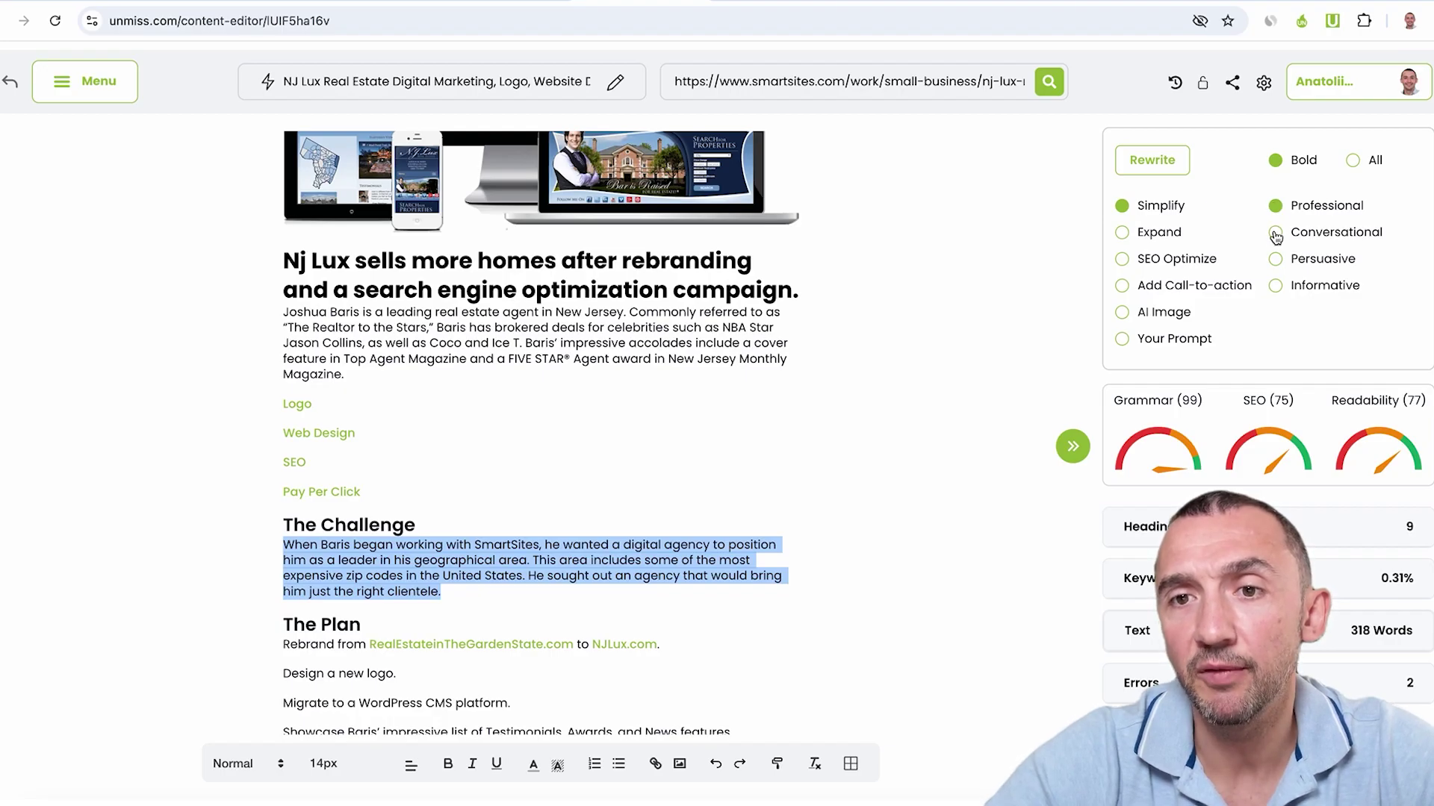
{"action": "left_click", "coordinate": [1274, 232]}
{"action": "left_click", "coordinate": [1152, 159]}
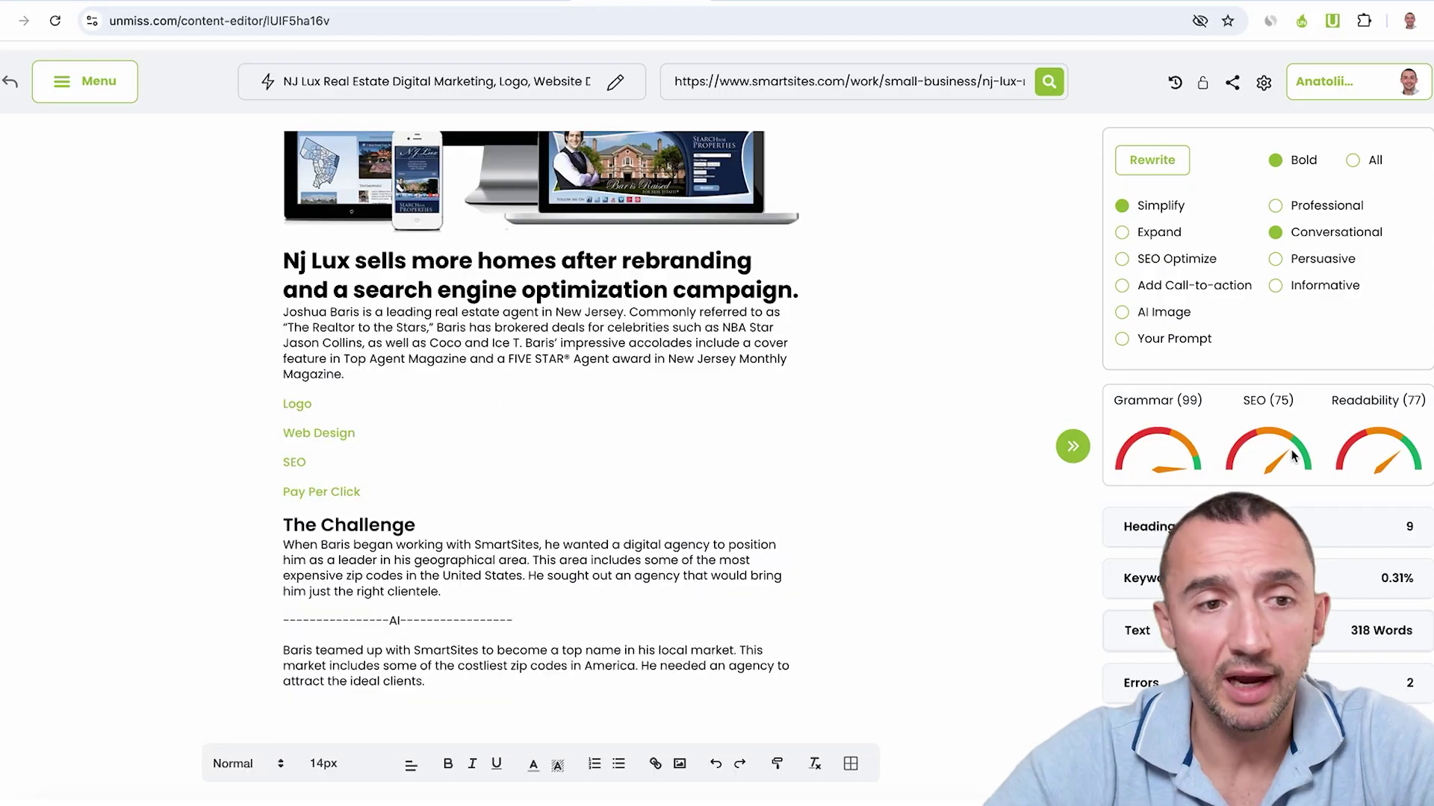
{"action": "scroll", "coordinate": [1291, 437], "scroll_direction": "down", "scroll_amount": 2}
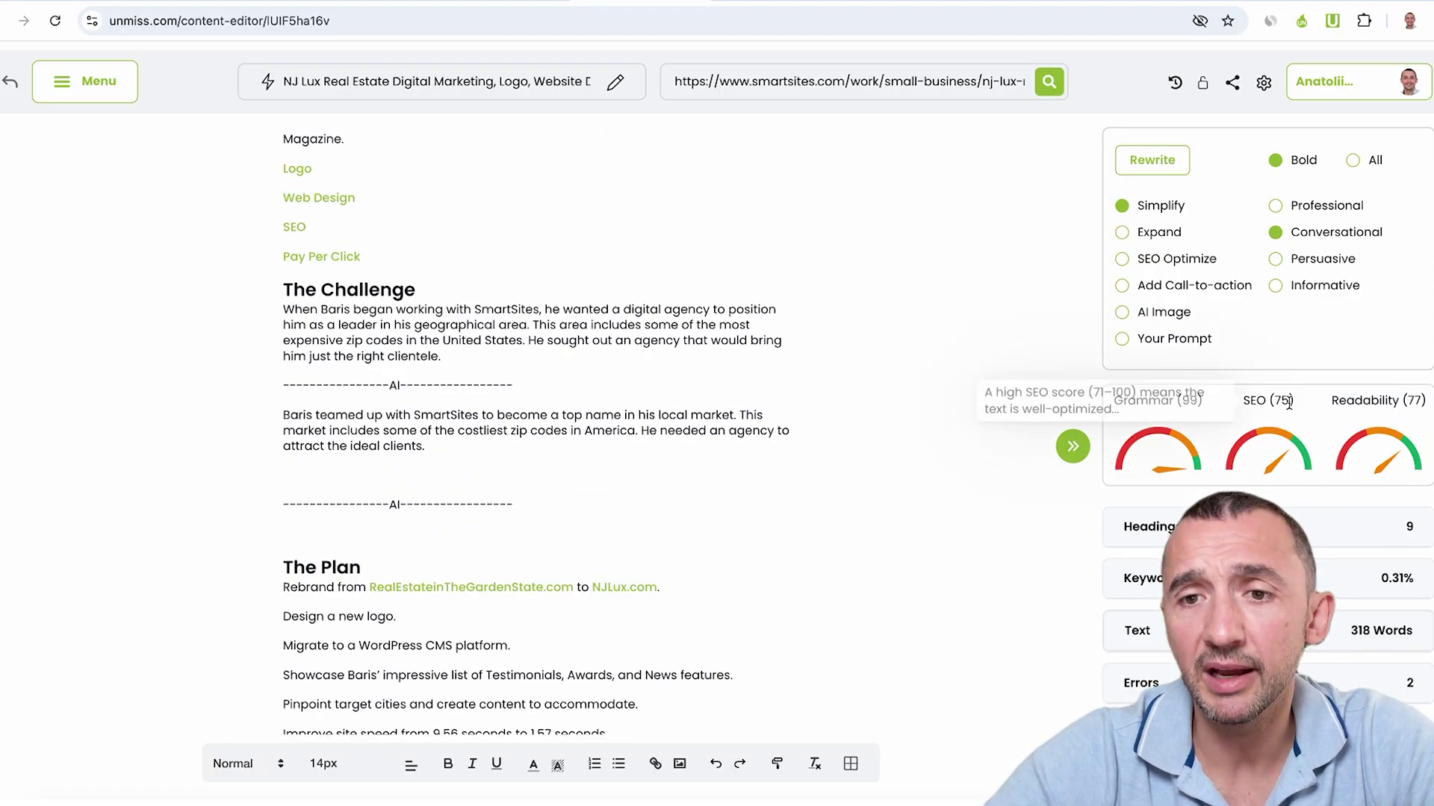
Review the page's Headings overview, including the extra headings from Load More
{"action": "mouse_move", "coordinate": [489, 455]}
{"action": "left_mouse_down"}
{"action": "mouse_move", "coordinate": [273, 423]}
{"action": "mouse_move", "coordinate": [275, 412]}
{"action": "left_mouse_up"}
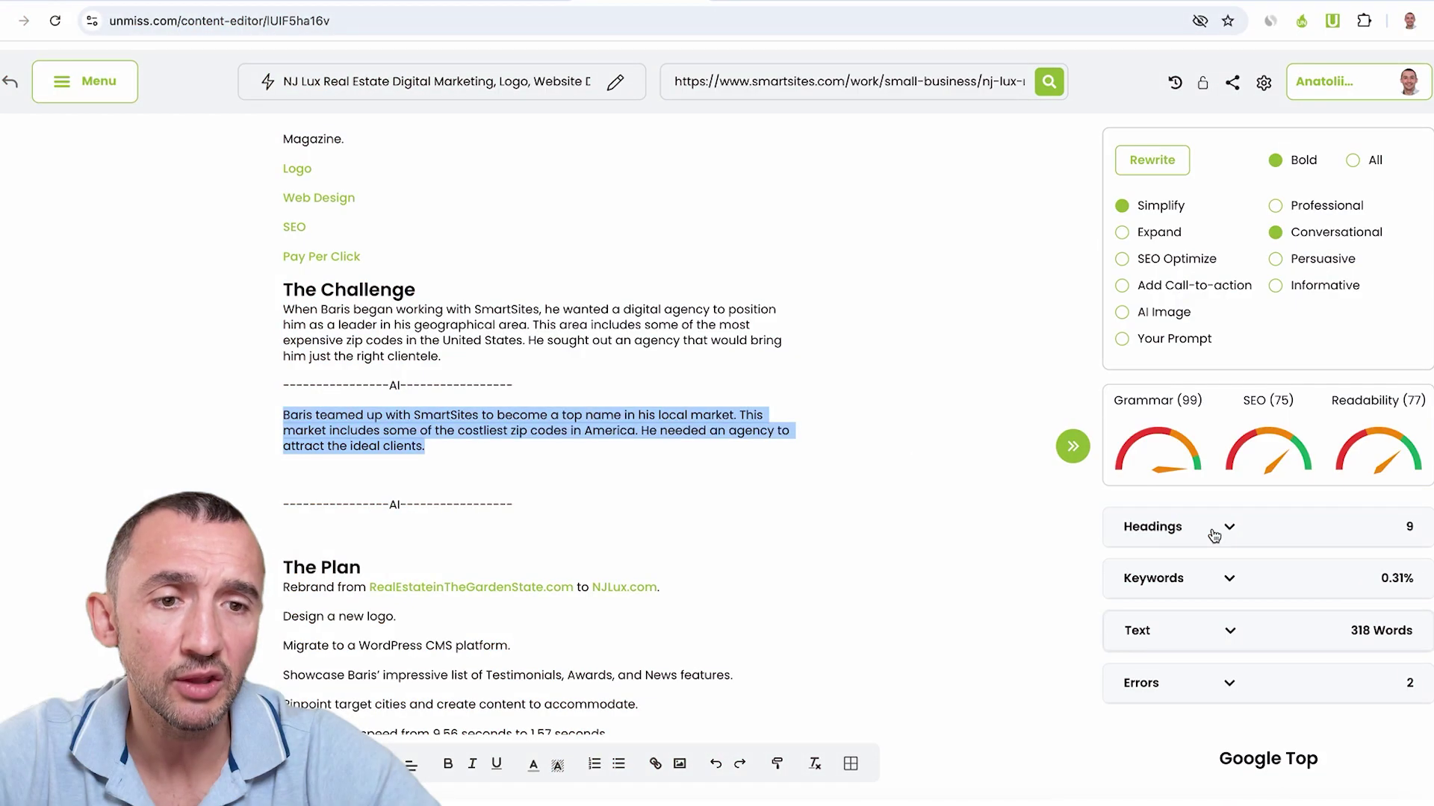
{"action": "left_click", "coordinate": [1213, 536]}
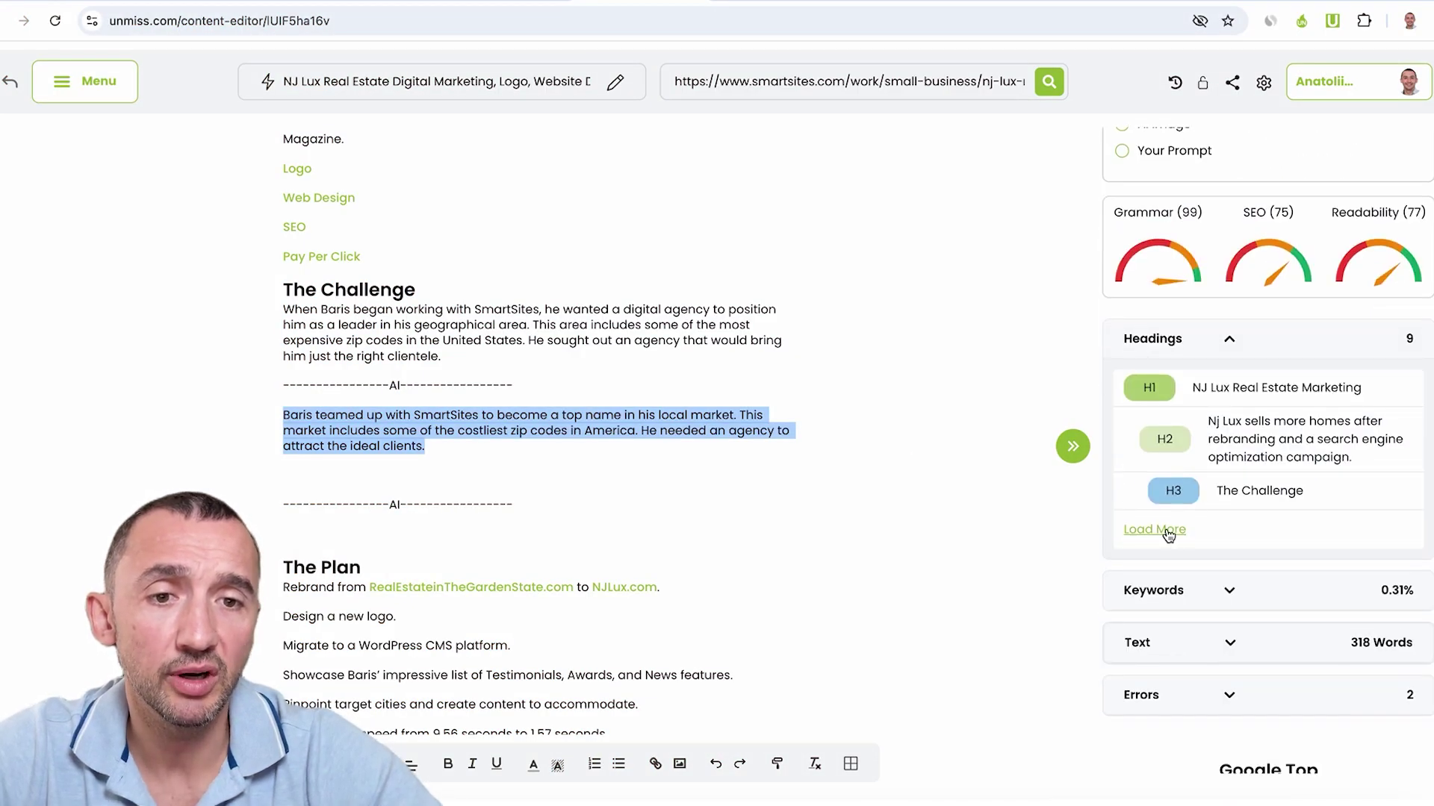
{"action": "left_click", "coordinate": [1167, 536]}
{"action": "left_click", "coordinate": [1229, 341]}
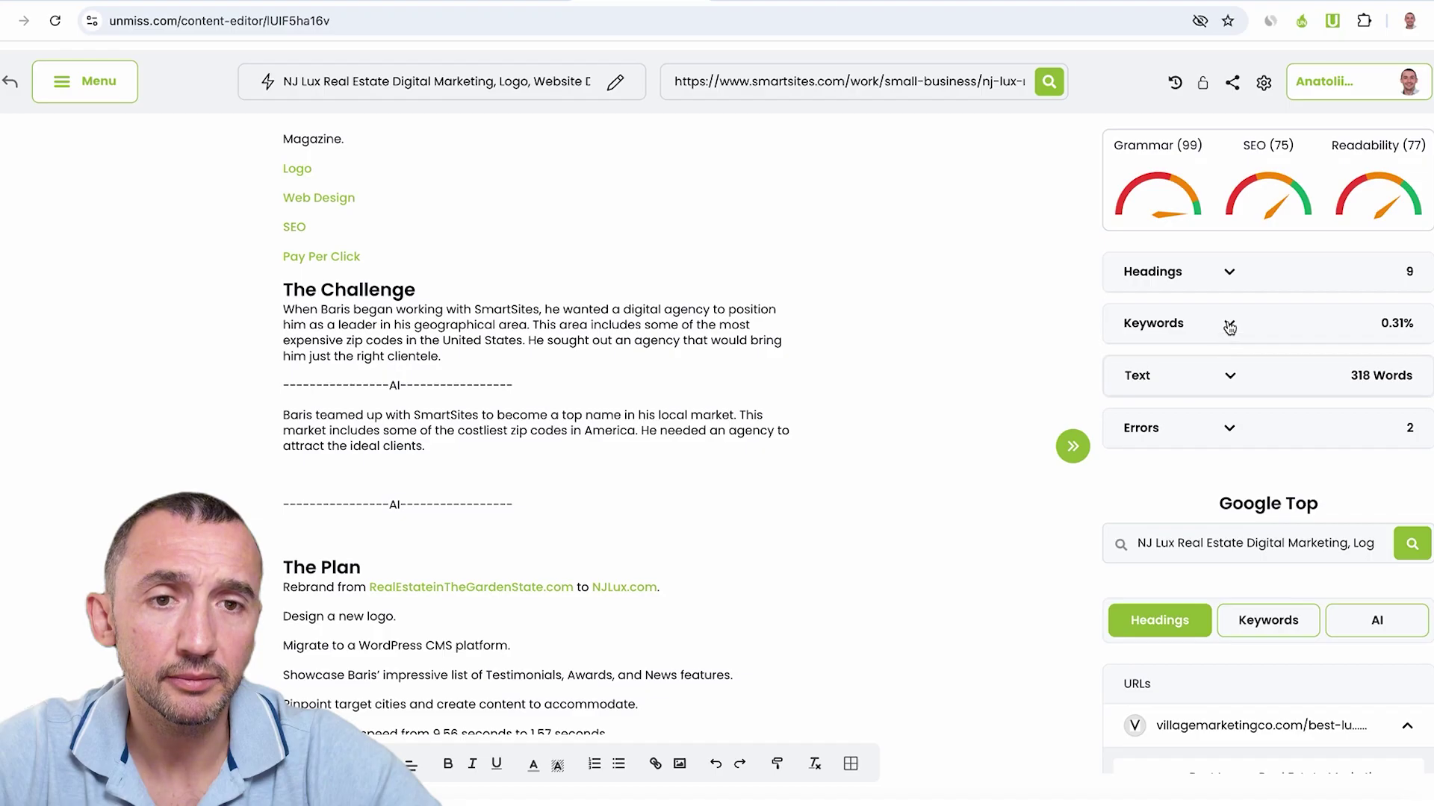
Check the page's keyword density on the 4 Words tab
{"action": "left_click", "coordinate": [1229, 327]}
{"action": "left_click", "coordinate": [1399, 405]}
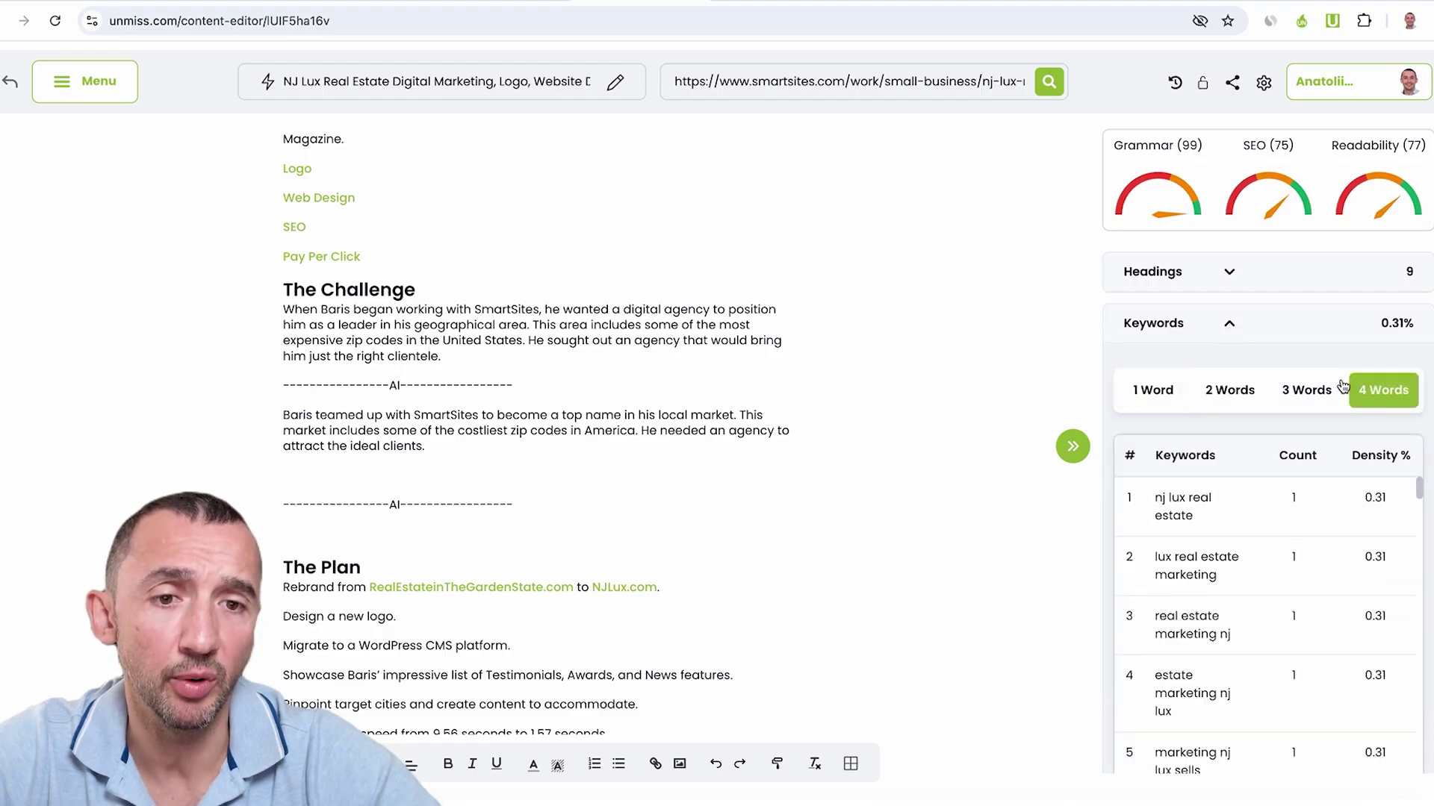
{"action": "left_click", "coordinate": [1231, 327]}
Show Text statistics (318 words, 46 sentences) and highlight the Hard sentence in The Challenge
{"action": "left_click", "coordinate": [1232, 343]}
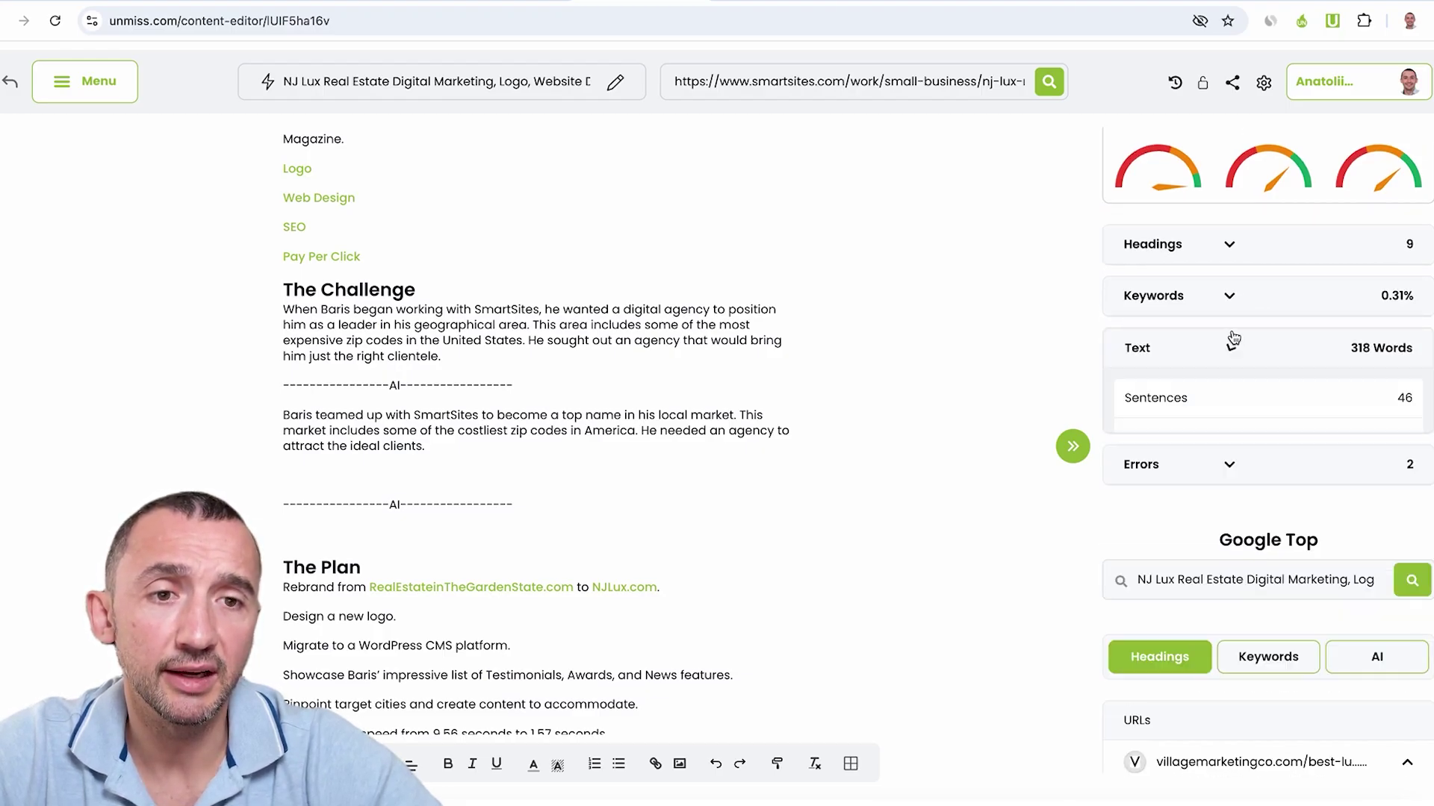
{"action": "scroll", "coordinate": [1232, 338], "scroll_direction": "down", "scroll_amount": 2}
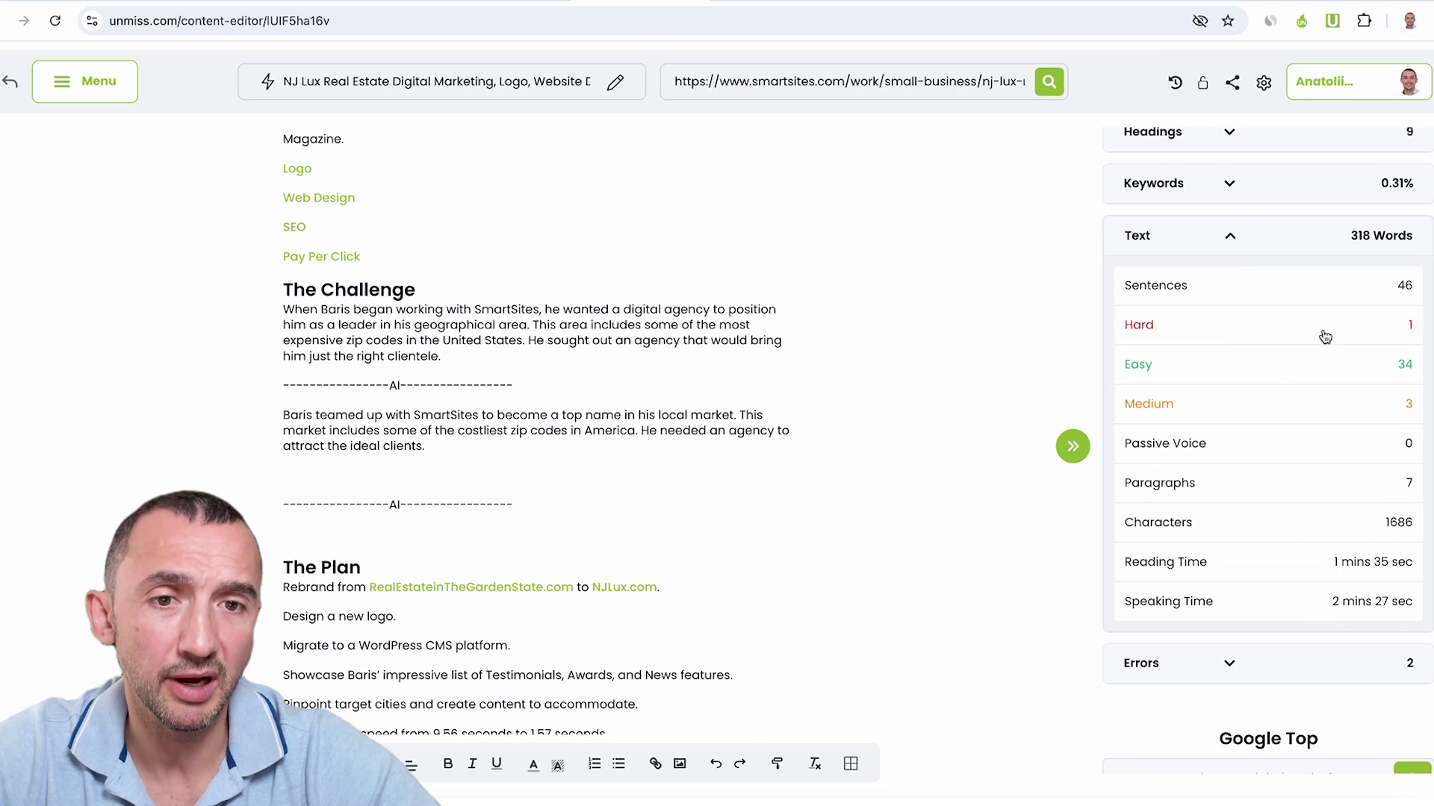
{"action": "left_click", "coordinate": [1140, 325]}
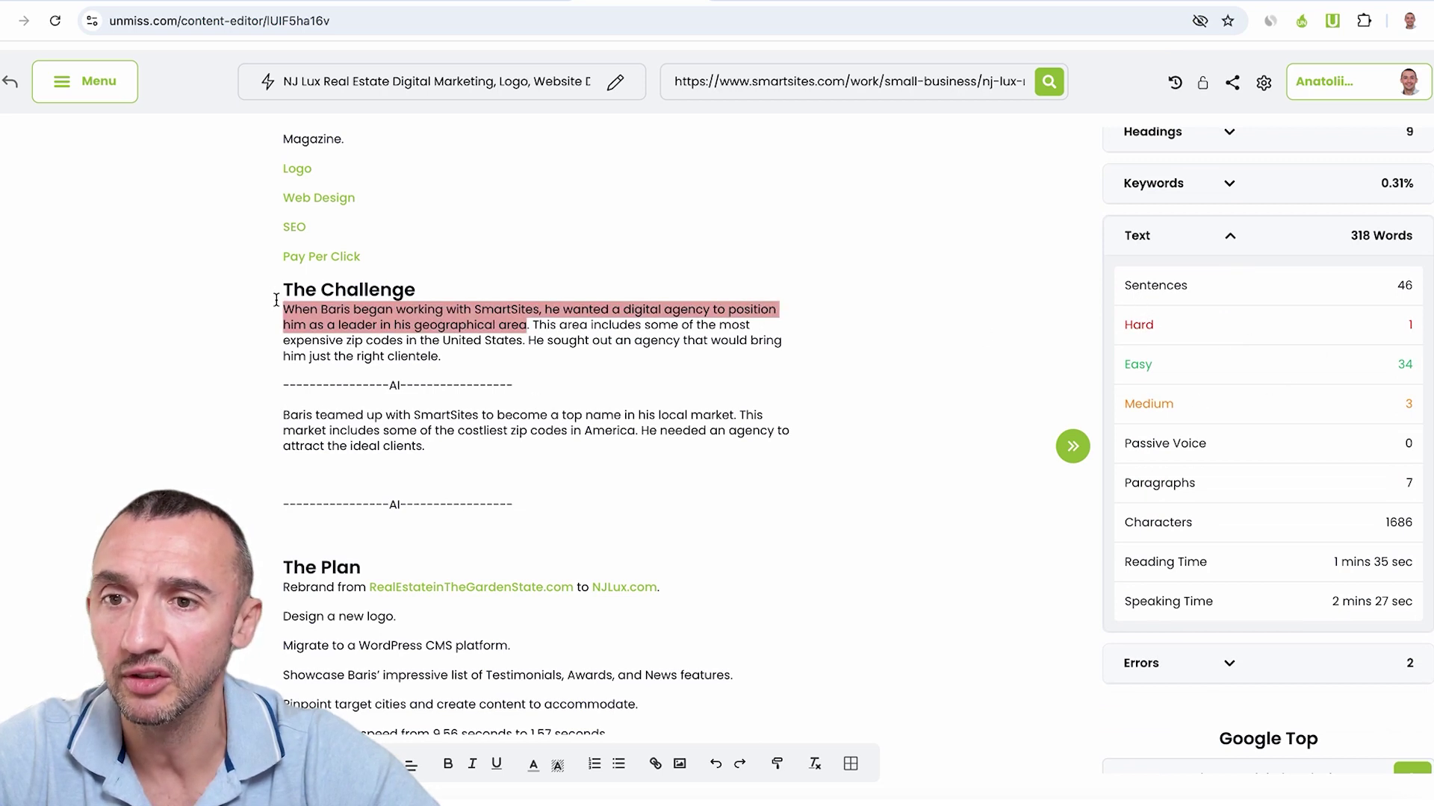
{"action": "mouse_move", "coordinate": [275, 301]}
{"action": "left_mouse_down"}
{"action": "mouse_move", "coordinate": [433, 295]}
{"action": "mouse_move", "coordinate": [493, 318]}
{"action": "left_mouse_up"}
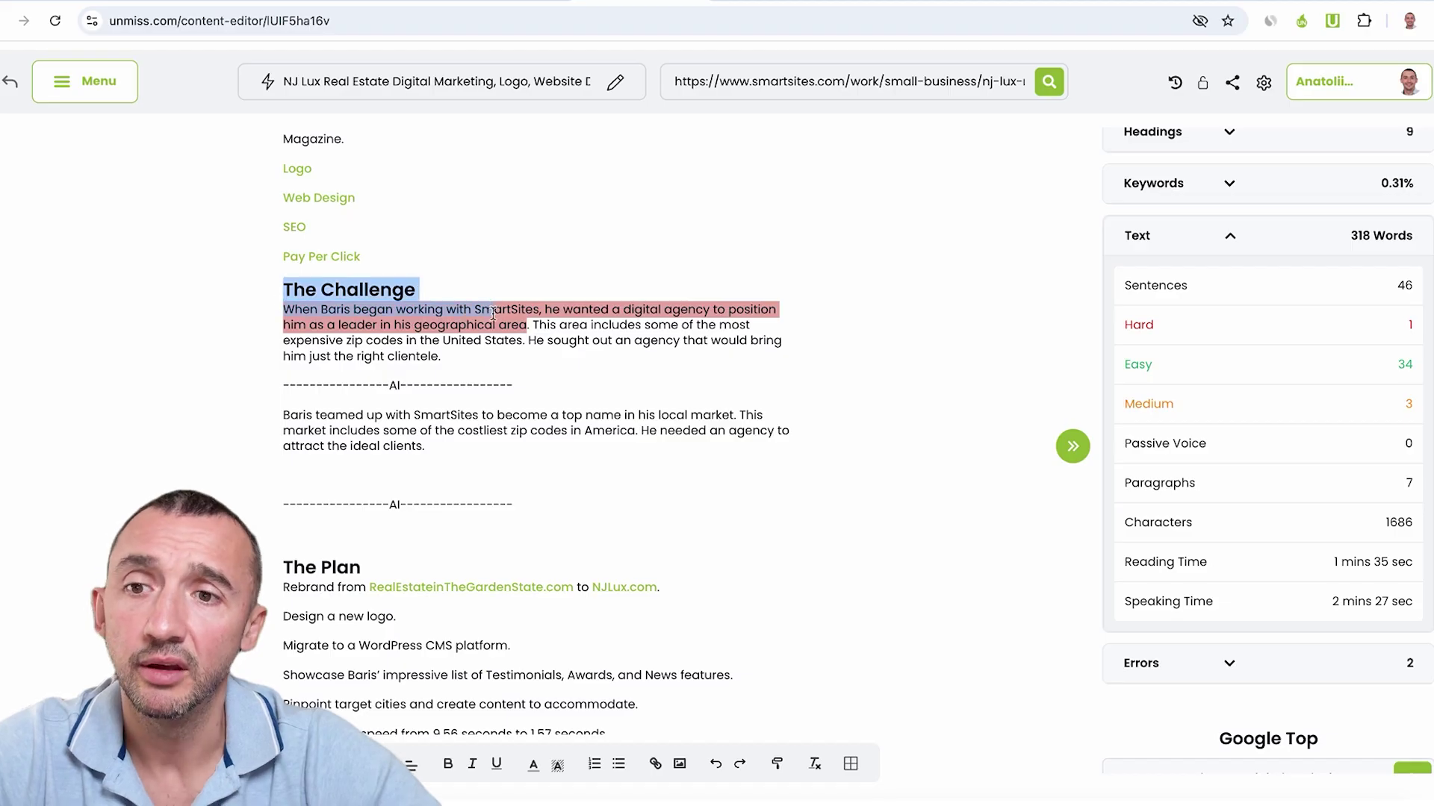
{"action": "left_click", "coordinate": [579, 354]}
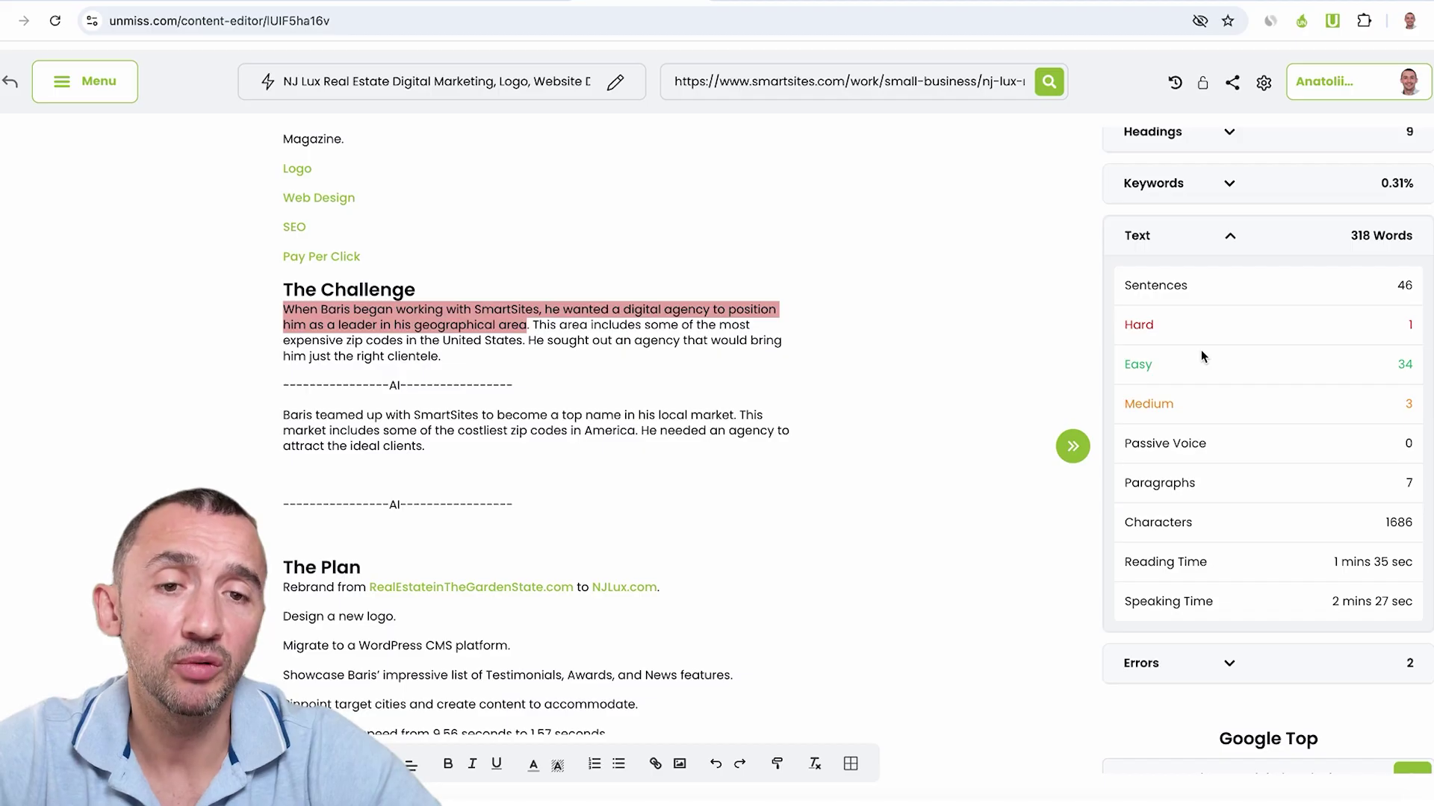
Expand the spelling errors list and view the 'click through rate' and 'top notch' suggestions
{"action": "left_click", "coordinate": [1221, 238]}
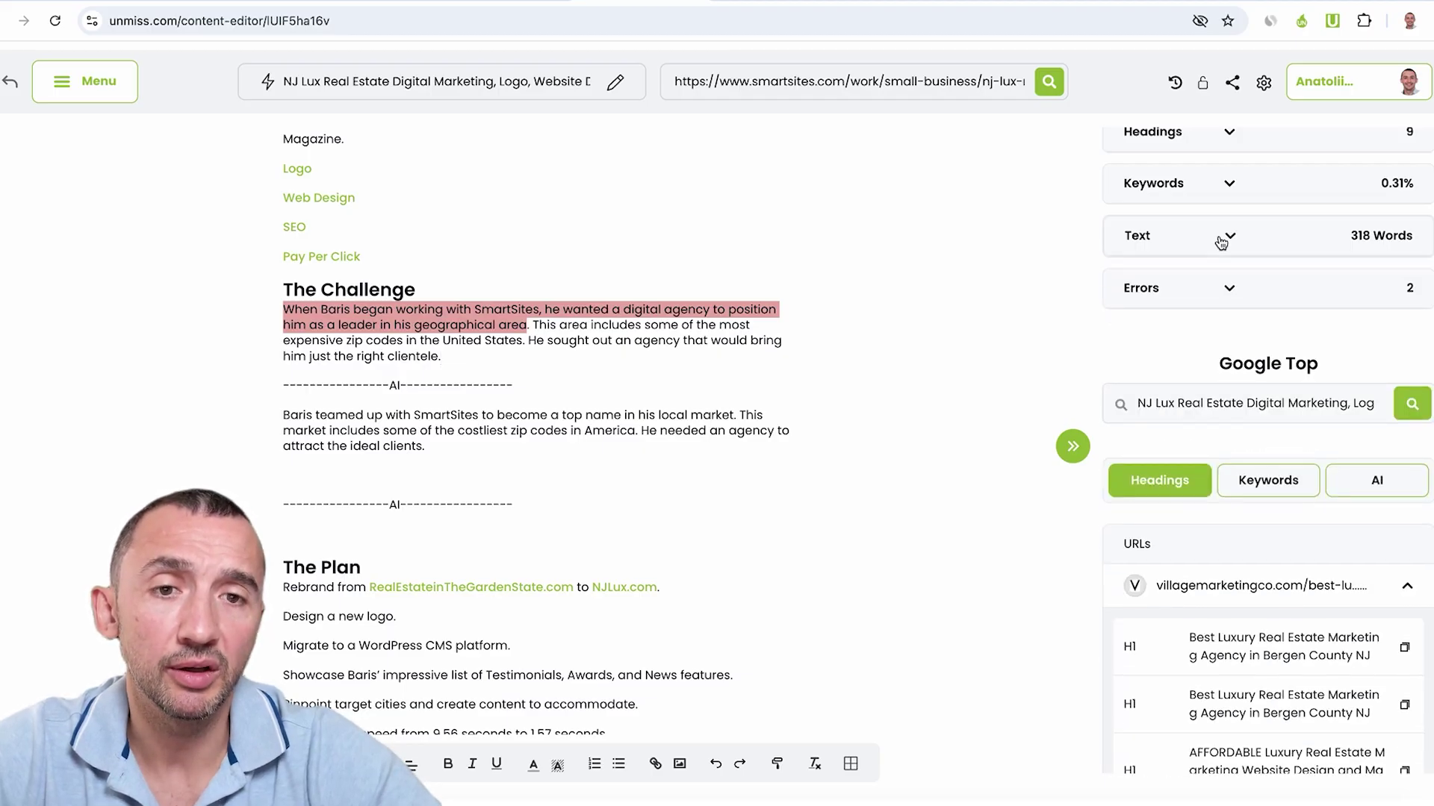
{"action": "left_click", "coordinate": [1229, 290]}
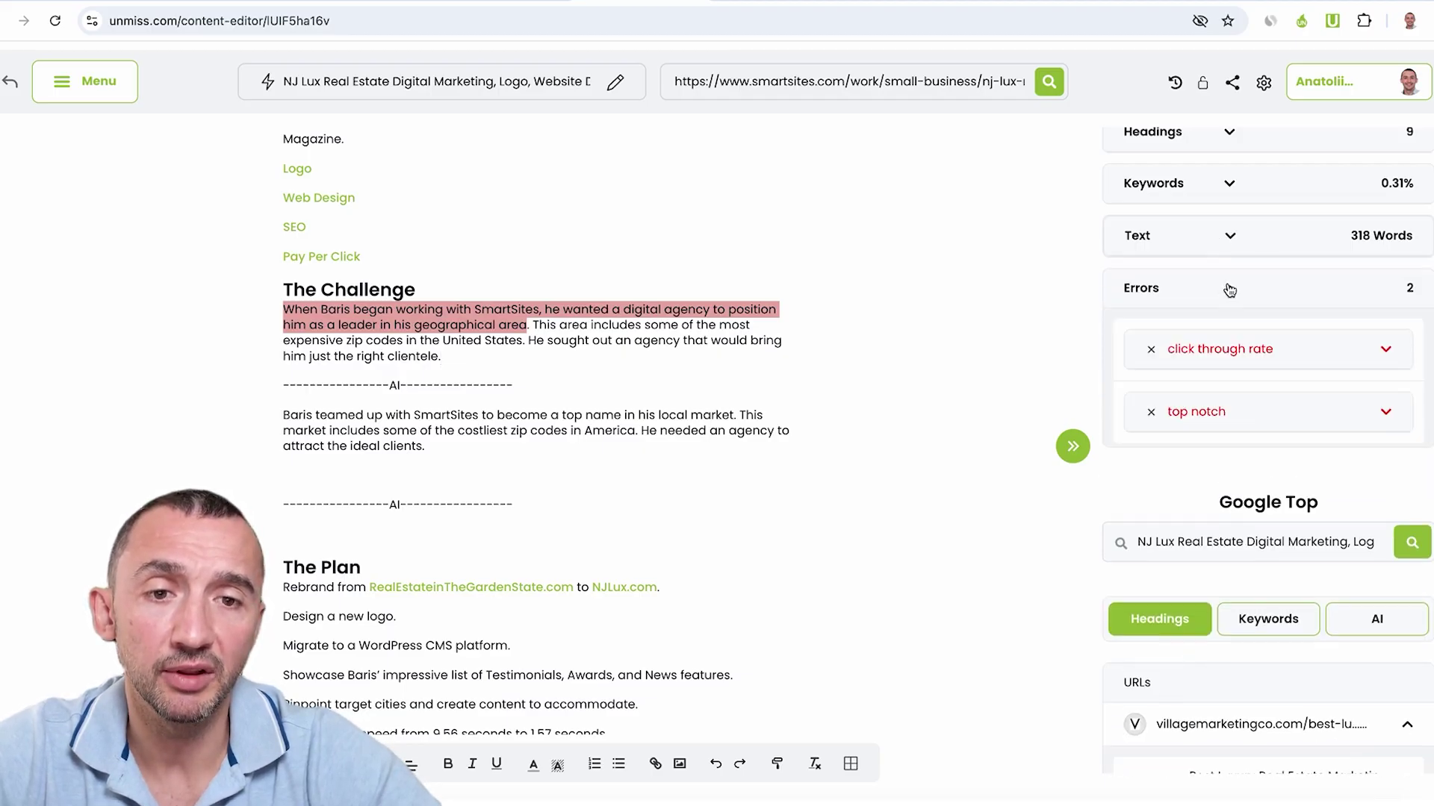
{"action": "left_click", "coordinate": [1387, 350]}
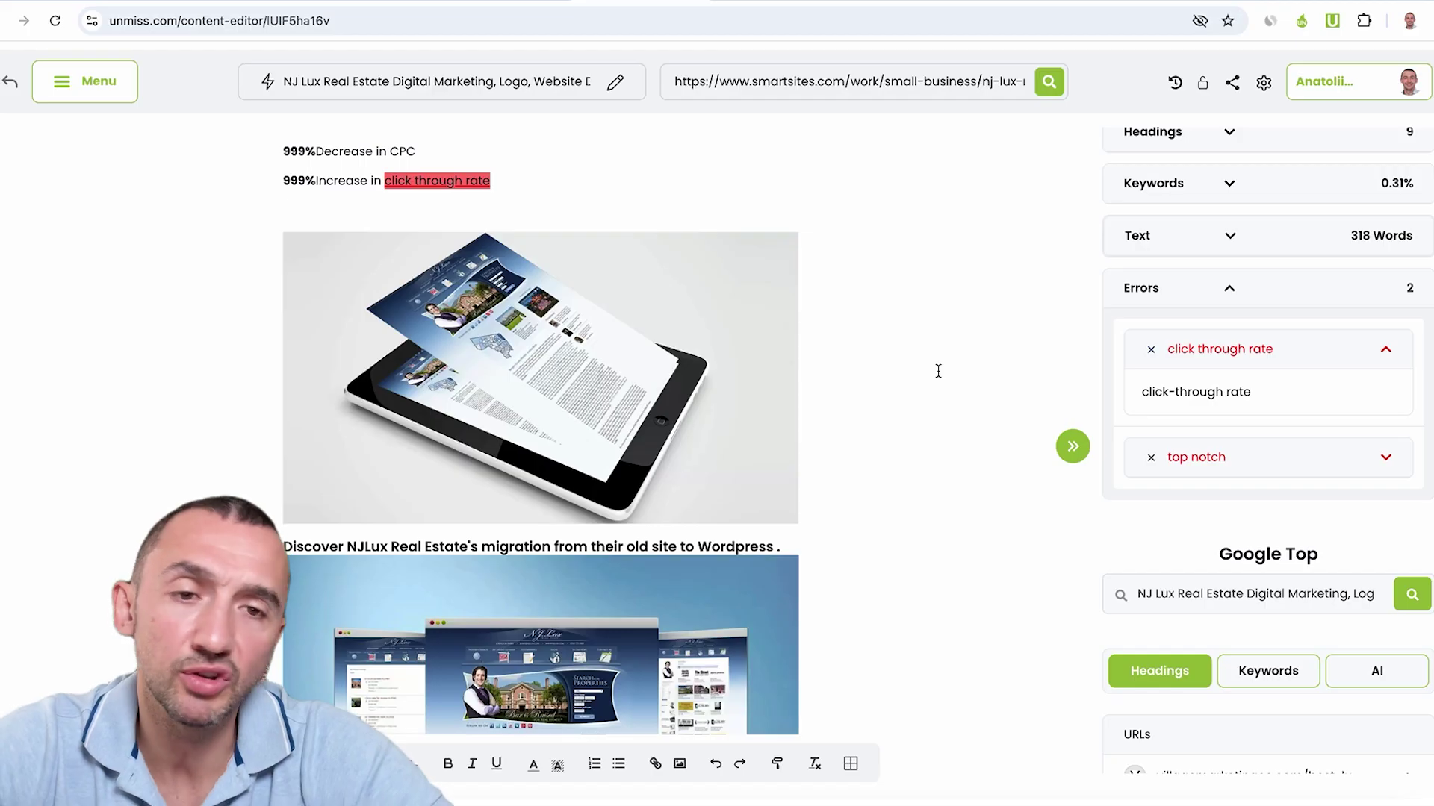
{"action": "left_click", "coordinate": [1389, 460]}
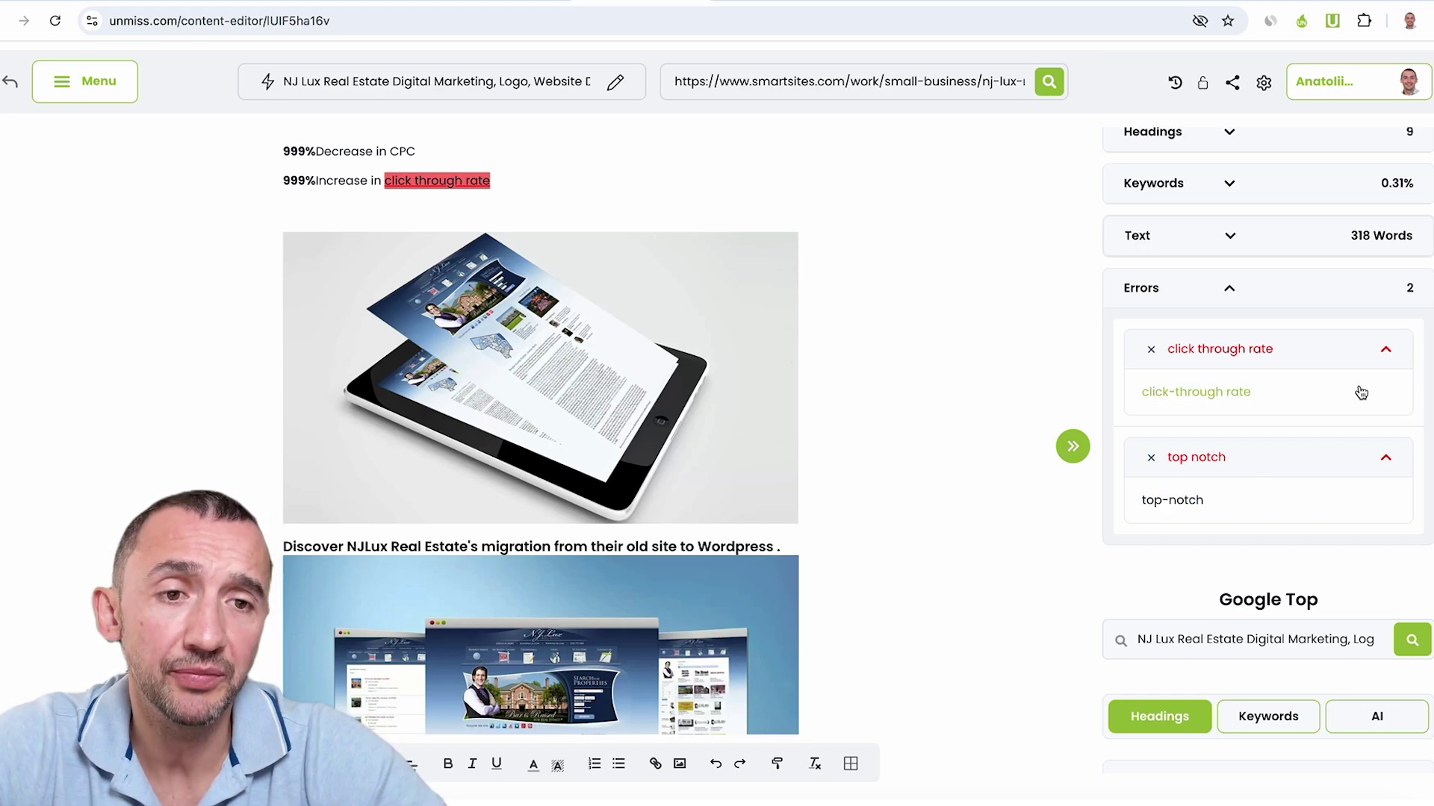
Apply the 'top-notch' and 'click-through rate' corrections
{"action": "left_click", "coordinate": [1387, 351]}
{"action": "left_click", "coordinate": [1387, 418]}
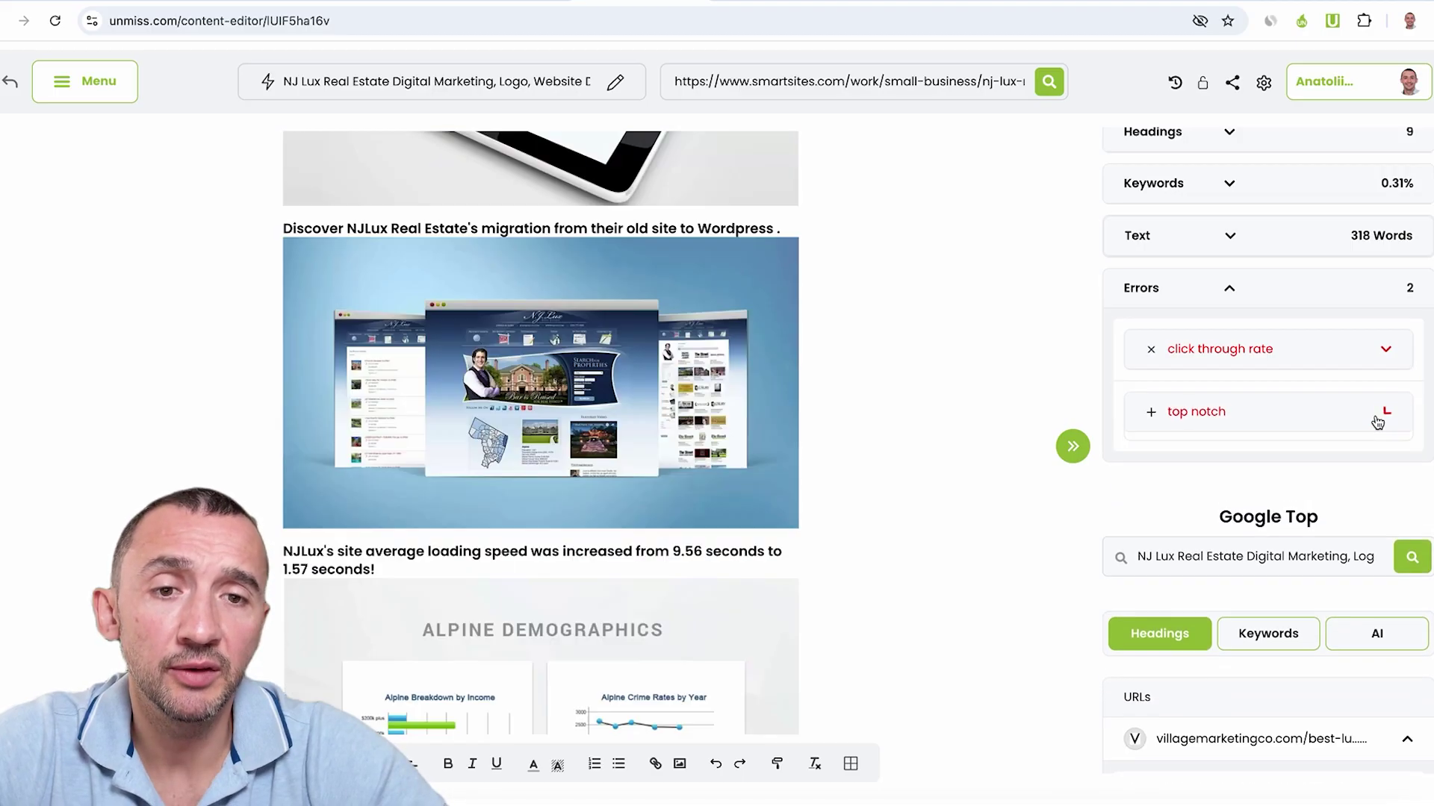
{"action": "left_click", "coordinate": [1151, 412]}
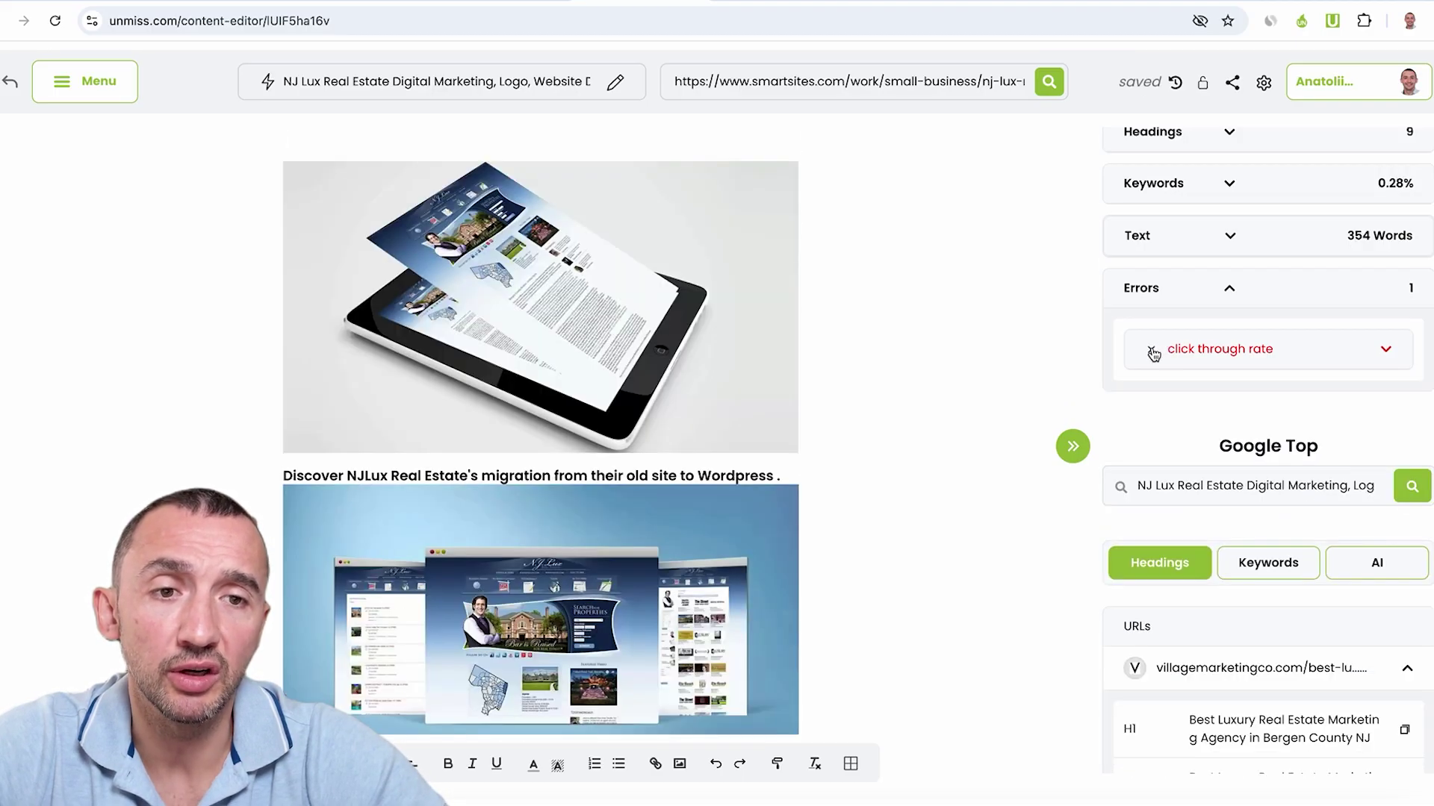
{"action": "left_click", "coordinate": [1390, 348]}
{"action": "left_click", "coordinate": [1196, 404]}
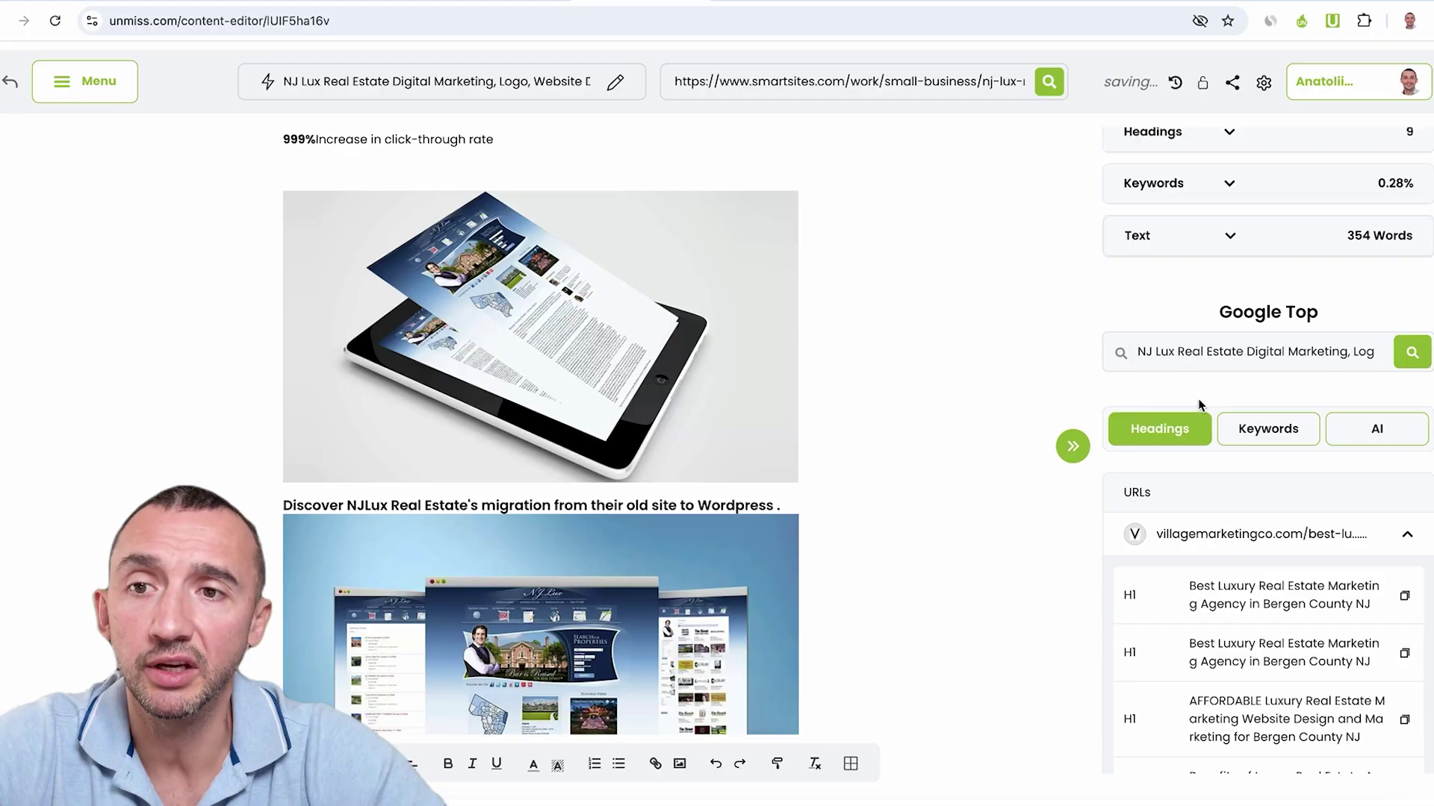
{"action": "scroll", "coordinate": [1354, 561], "scroll_direction": "down", "scroll_amount": 2}
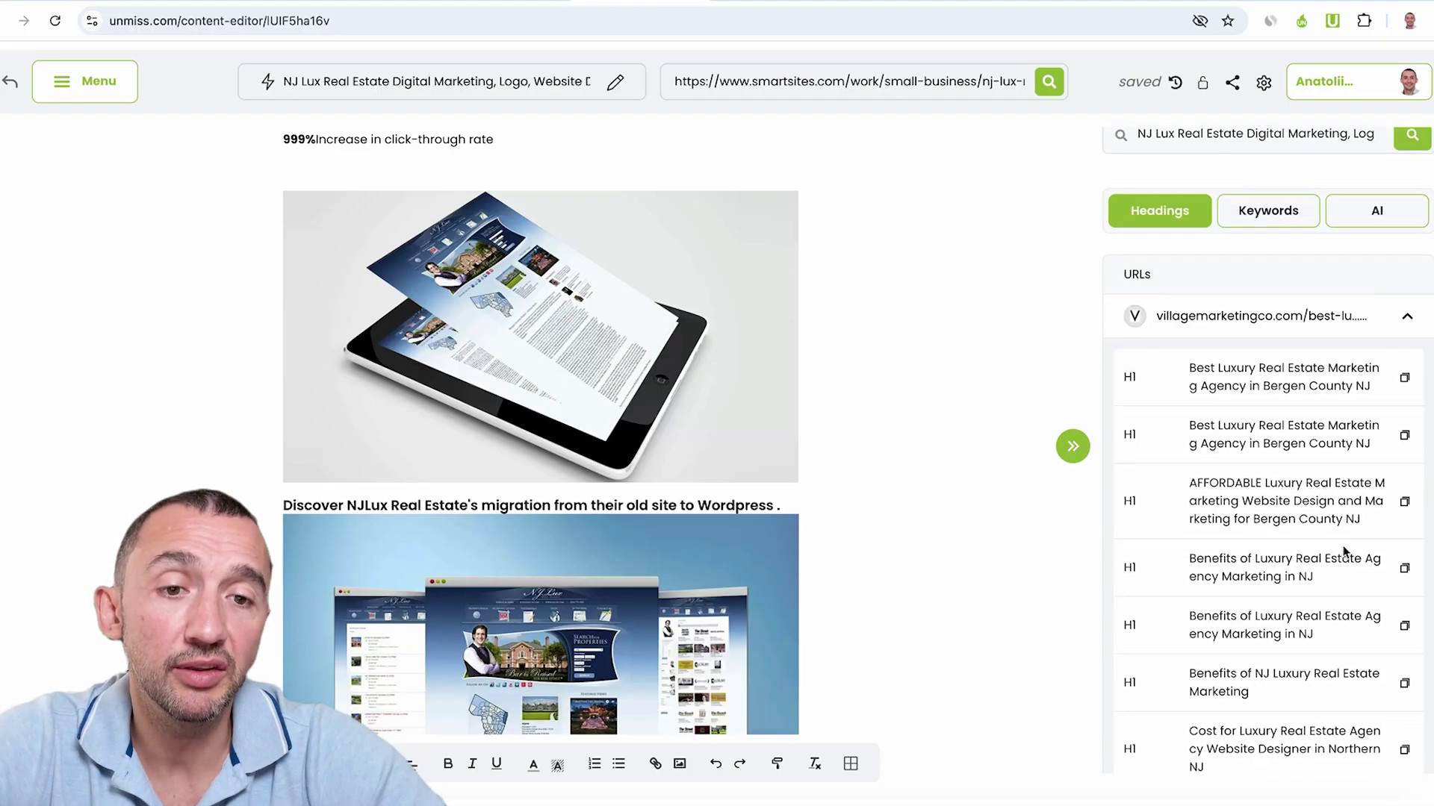
{"action": "scroll", "coordinate": [1333, 470], "scroll_direction": "down", "scroll_amount": 2}
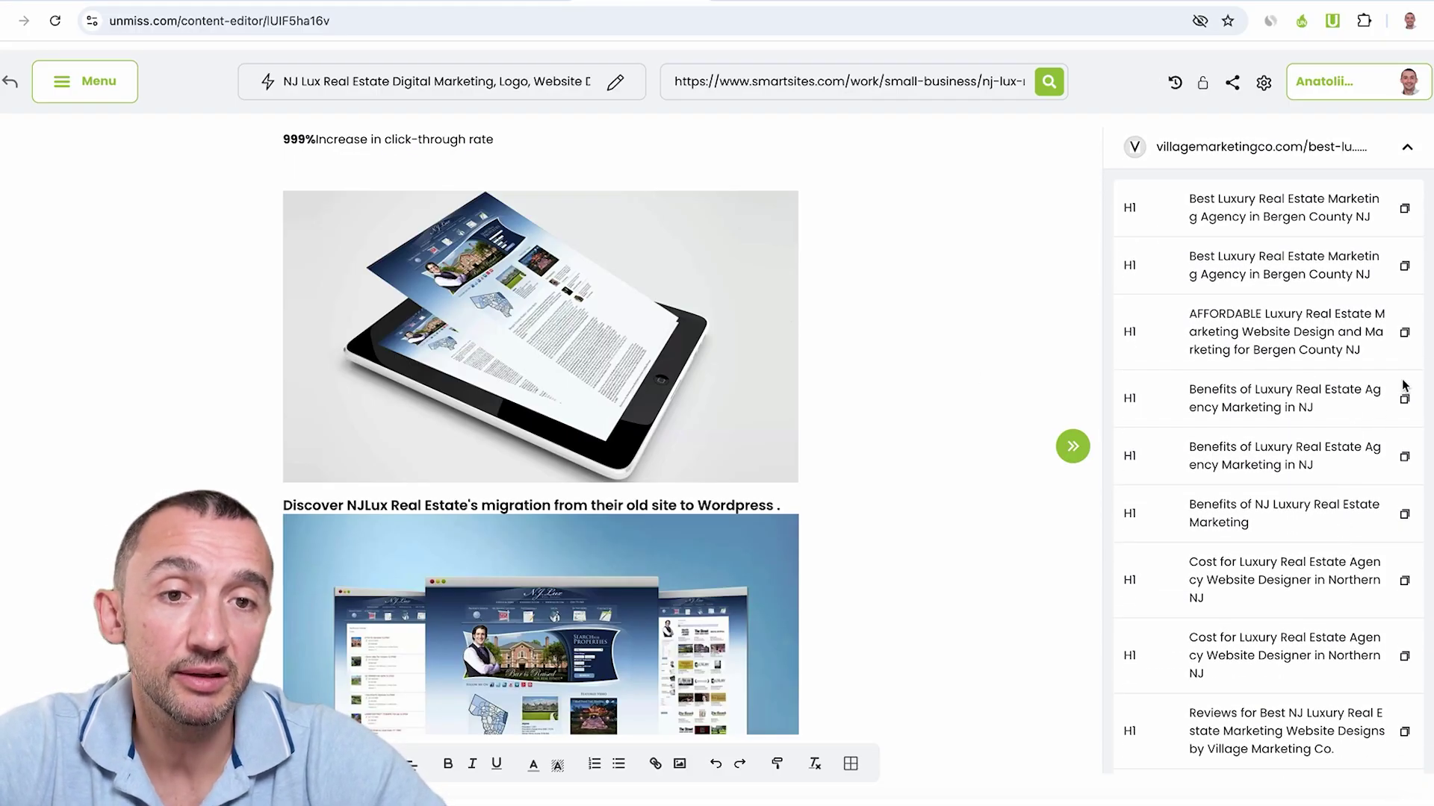
{"action": "scroll", "coordinate": [1418, 373], "scroll_direction": "down", "scroll_amount": 1}
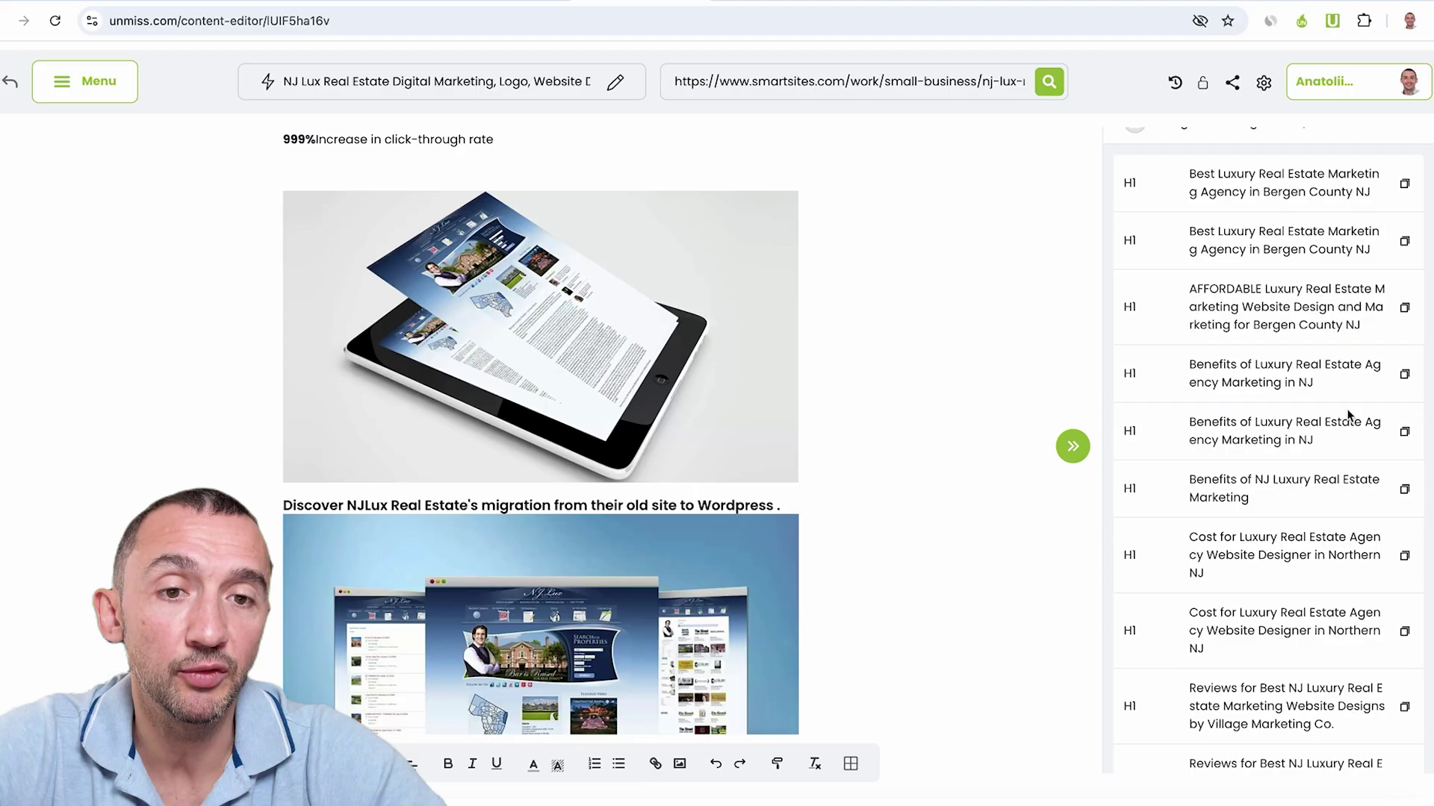
Paste a competitor's Benefits H1 heading as a new line below the results list
{"action": "left_click", "coordinate": [1404, 379]}
{"action": "scroll", "coordinate": [852, 441], "scroll_direction": "up", "scroll_amount": 1}
{"action": "scroll", "coordinate": [850, 445], "scroll_direction": "up", "scroll_amount": 3}
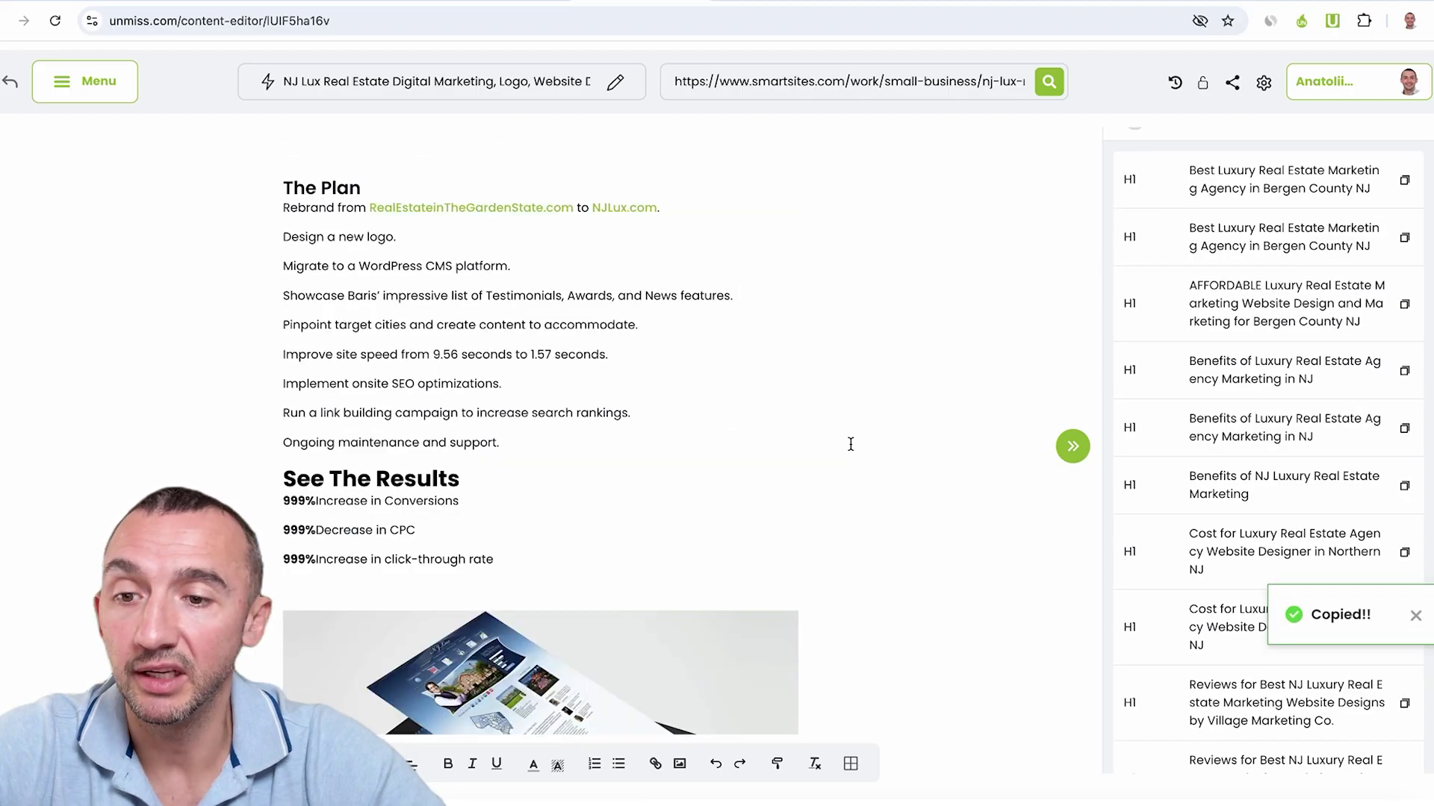
{"action": "left_click", "coordinate": [539, 566]}
{"action": "key", "text": "Return"}
{"action": "key", "text": "ctrl+v"}
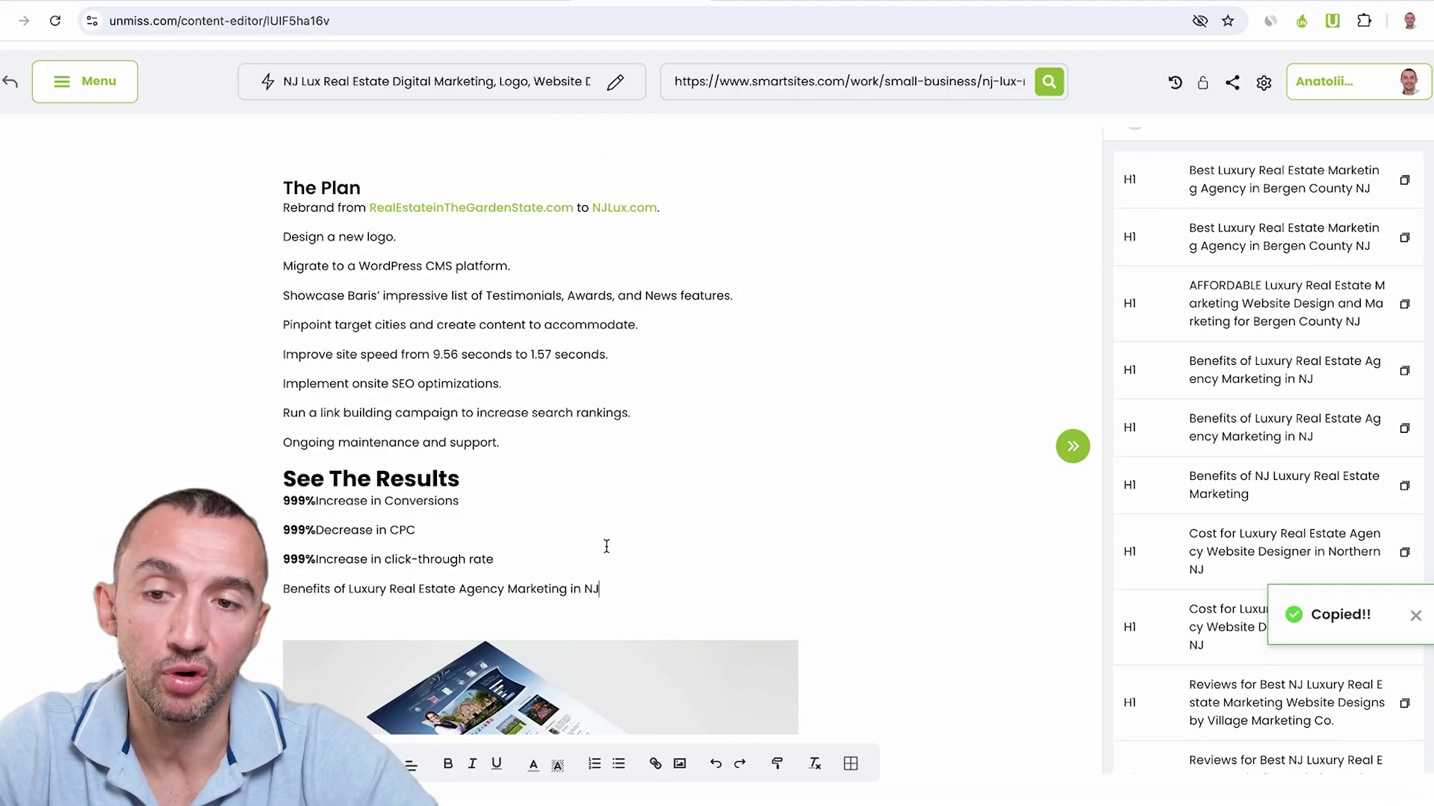
{"action": "scroll", "coordinate": [1258, 476], "scroll_direction": "up", "scroll_amount": 5}
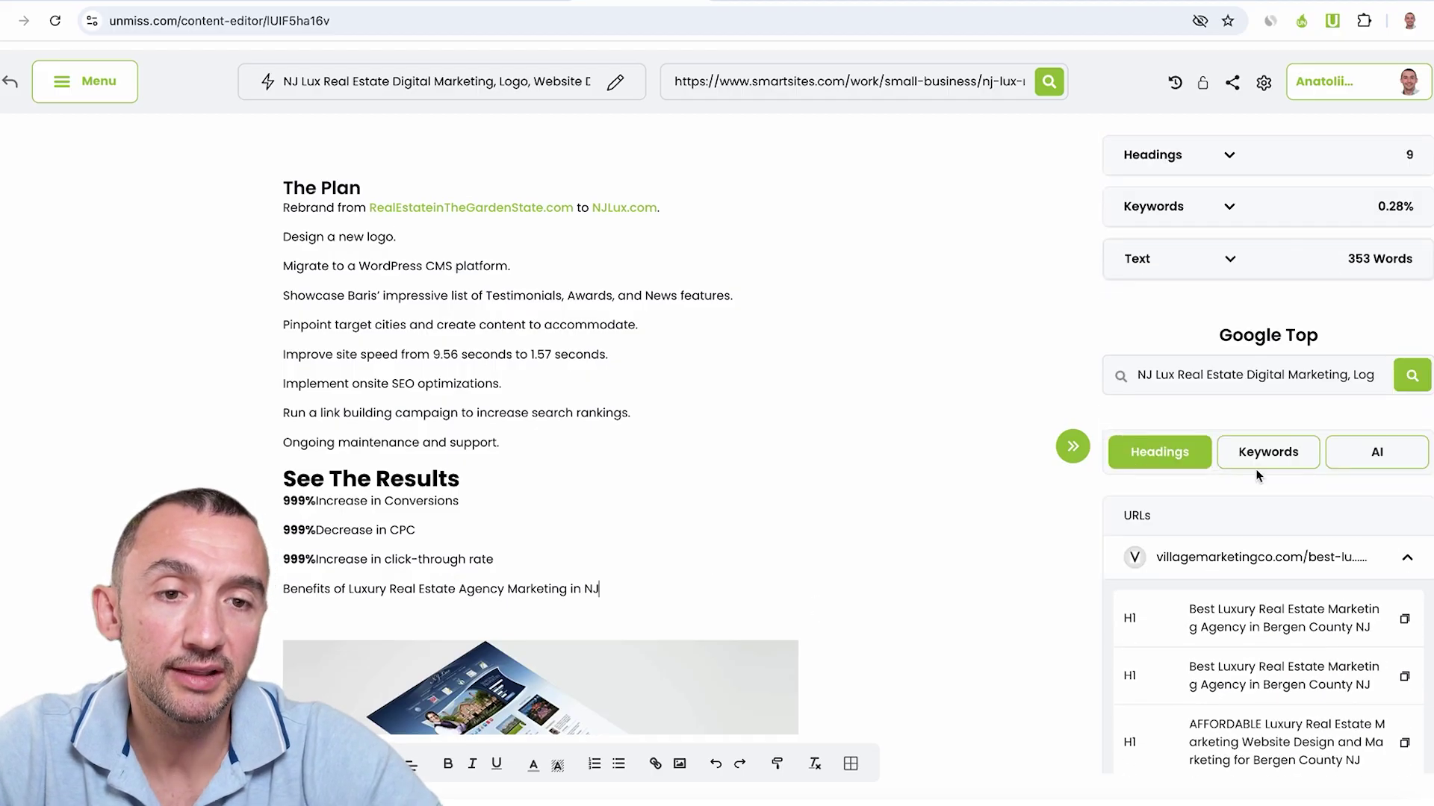
Paste the competitor keyword 'real estate marketing' as a new line below the heading
{"action": "left_click", "coordinate": [1267, 454]}
{"action": "scroll", "coordinate": [1309, 620], "scroll_direction": "down", "scroll_amount": 3}
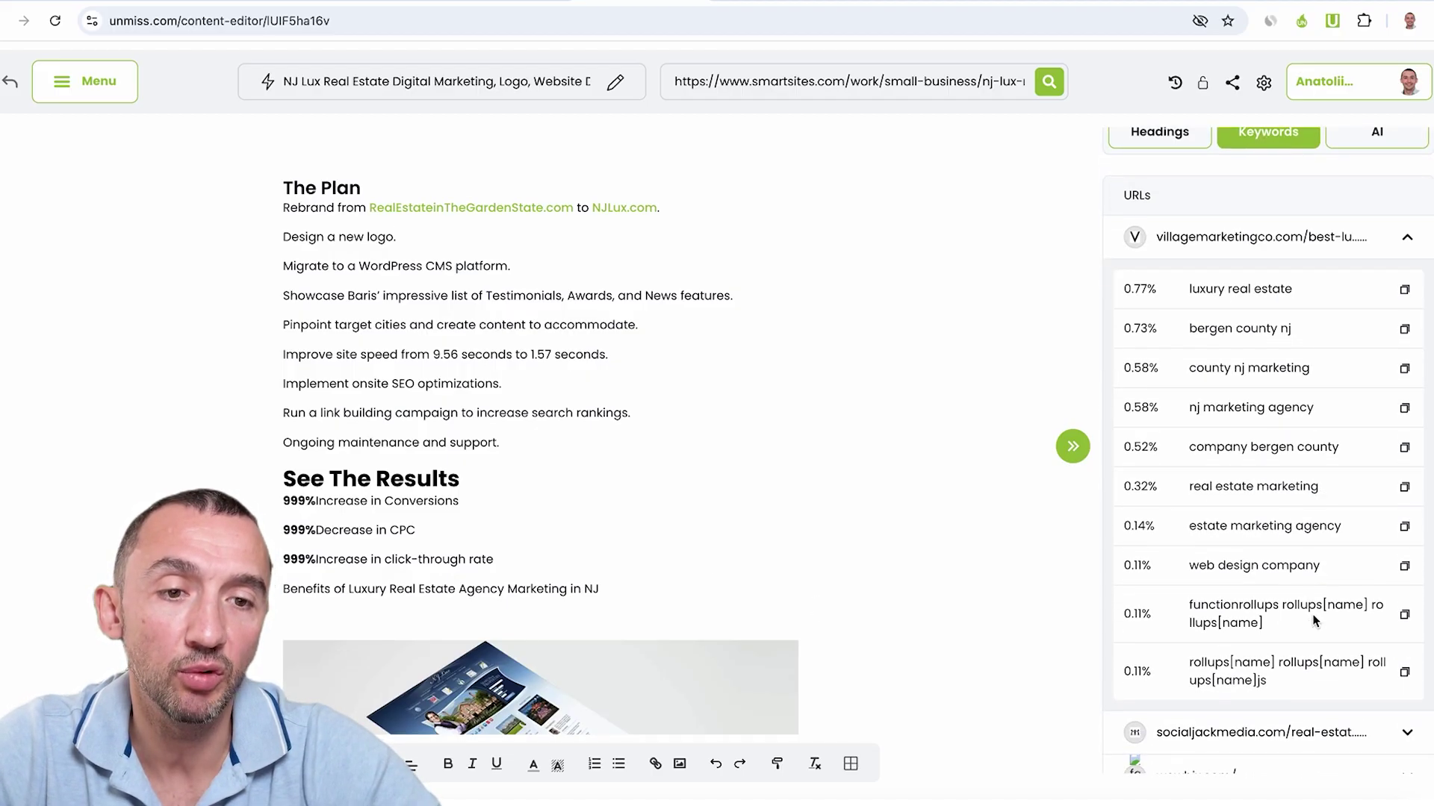
{"action": "left_click", "coordinate": [1404, 486]}
{"action": "left_click", "coordinate": [643, 589]}
{"action": "key", "text": "Return"}
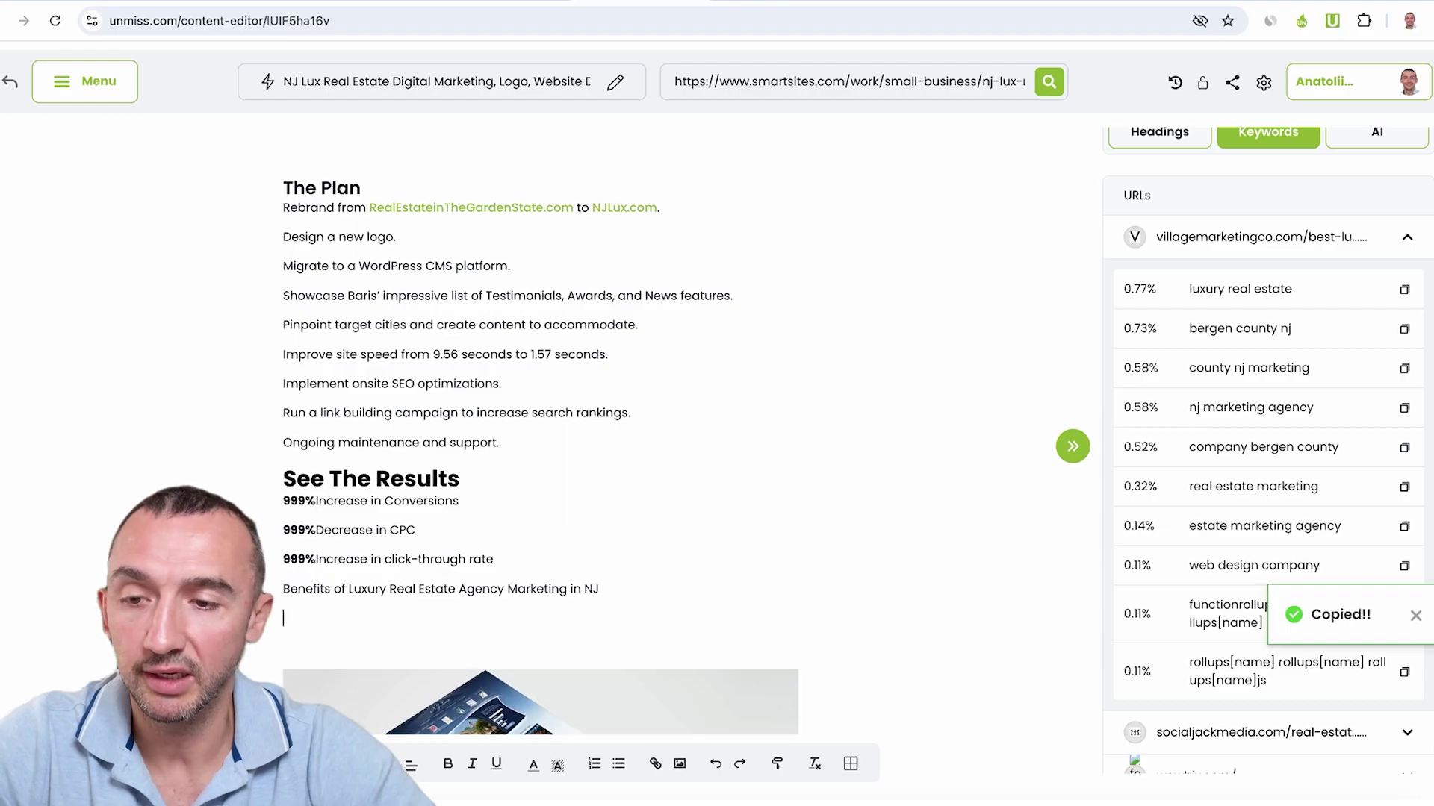
{"action": "key", "text": "ctrl+v"}
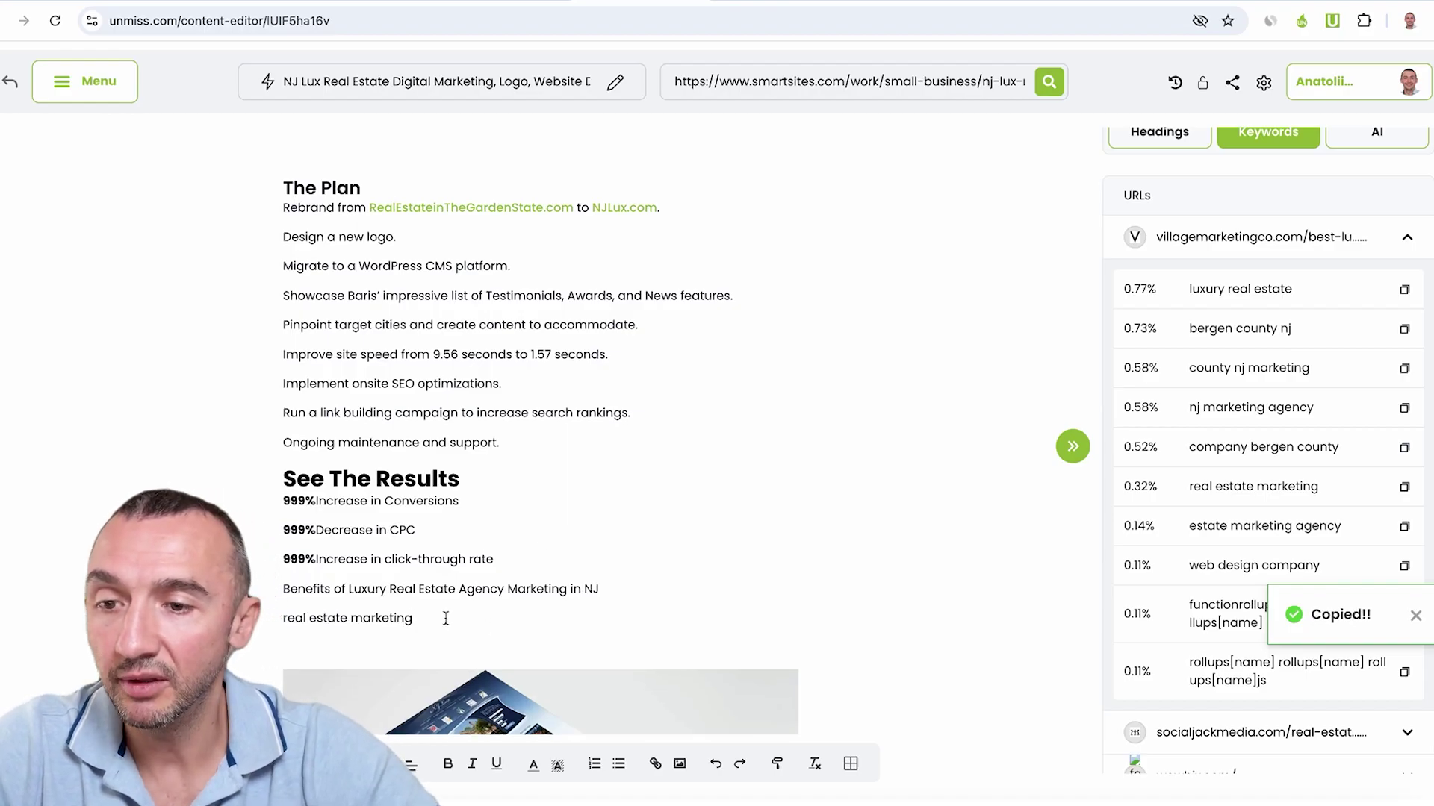
Extend the 'real estate marketing' line to read 'real estate marketing expert'
{"action": "left_click_drag", "start_coordinate": [445, 619], "coordinate": [284, 619]}
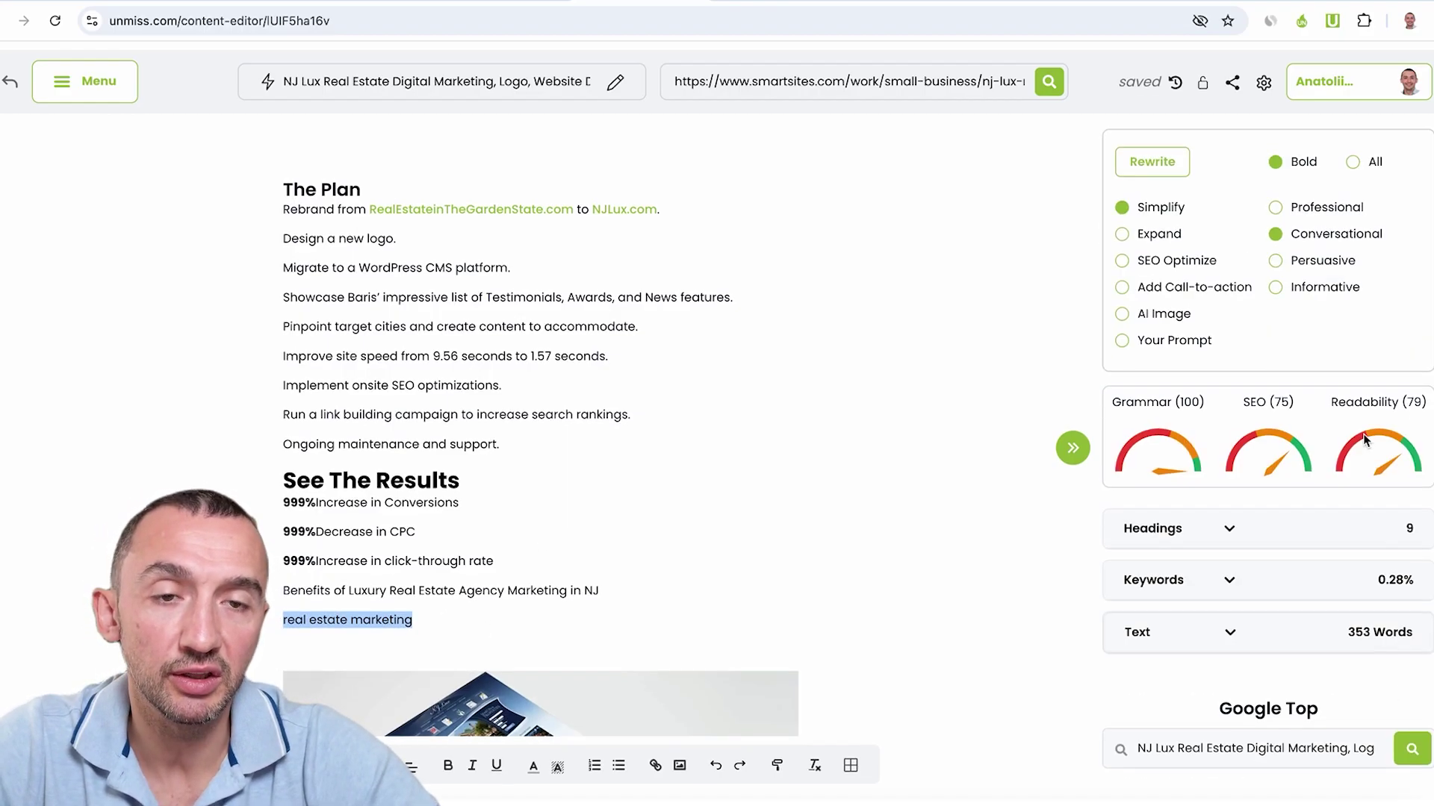
{"action": "key", "text": "Right"}
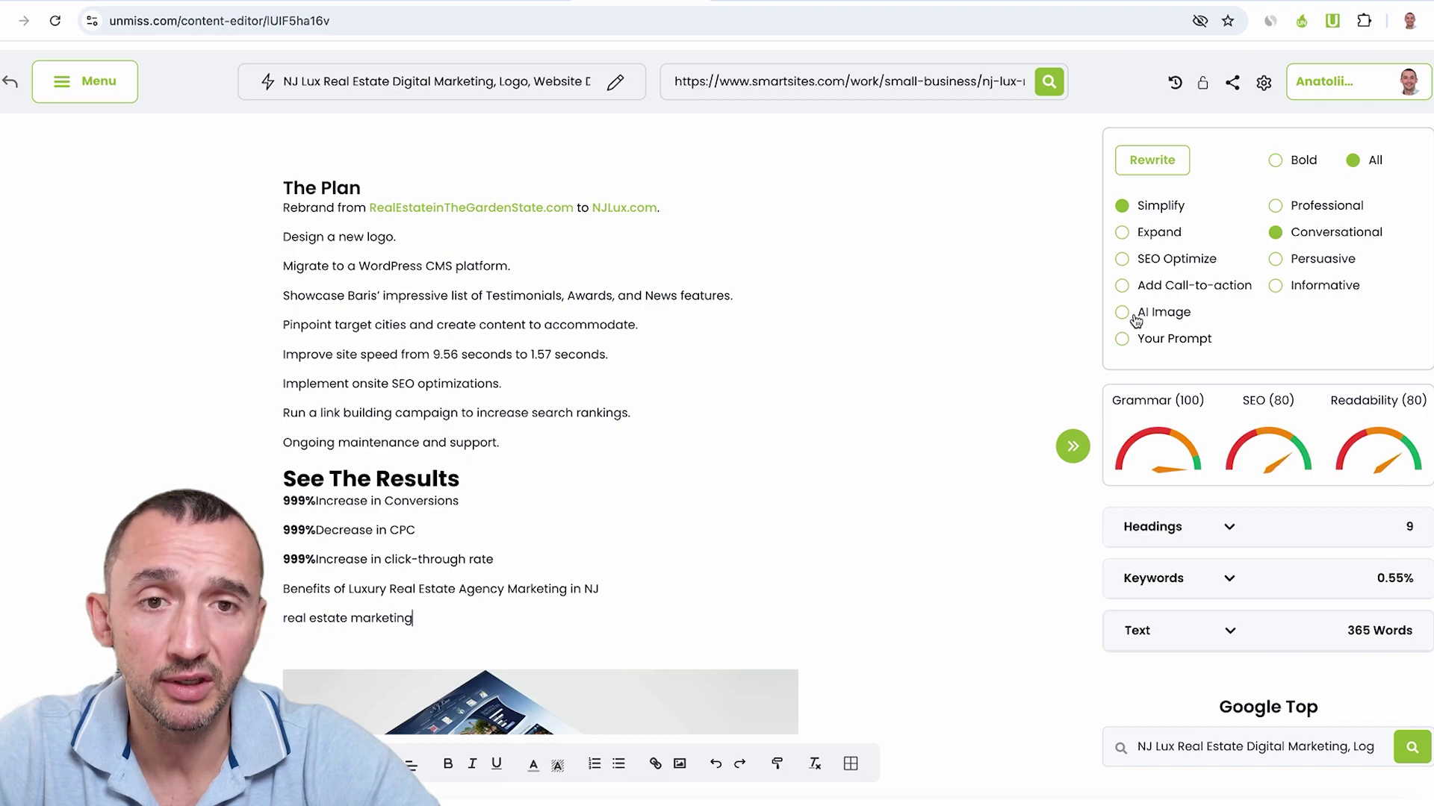
{"action": "left_click_drag", "start_coordinate": [445, 619], "coordinate": [243, 619]}
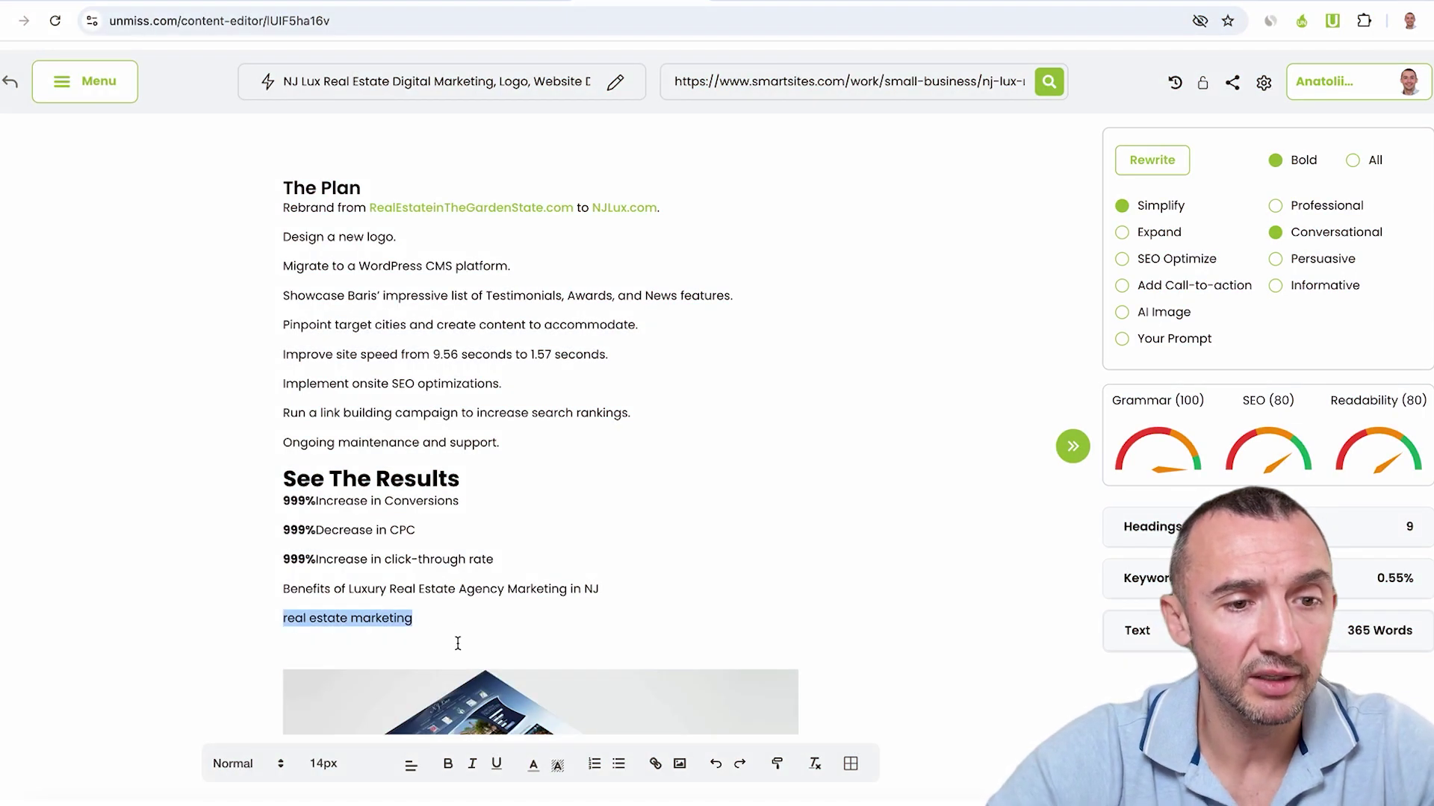
{"action": "left_click", "coordinate": [451, 619]}
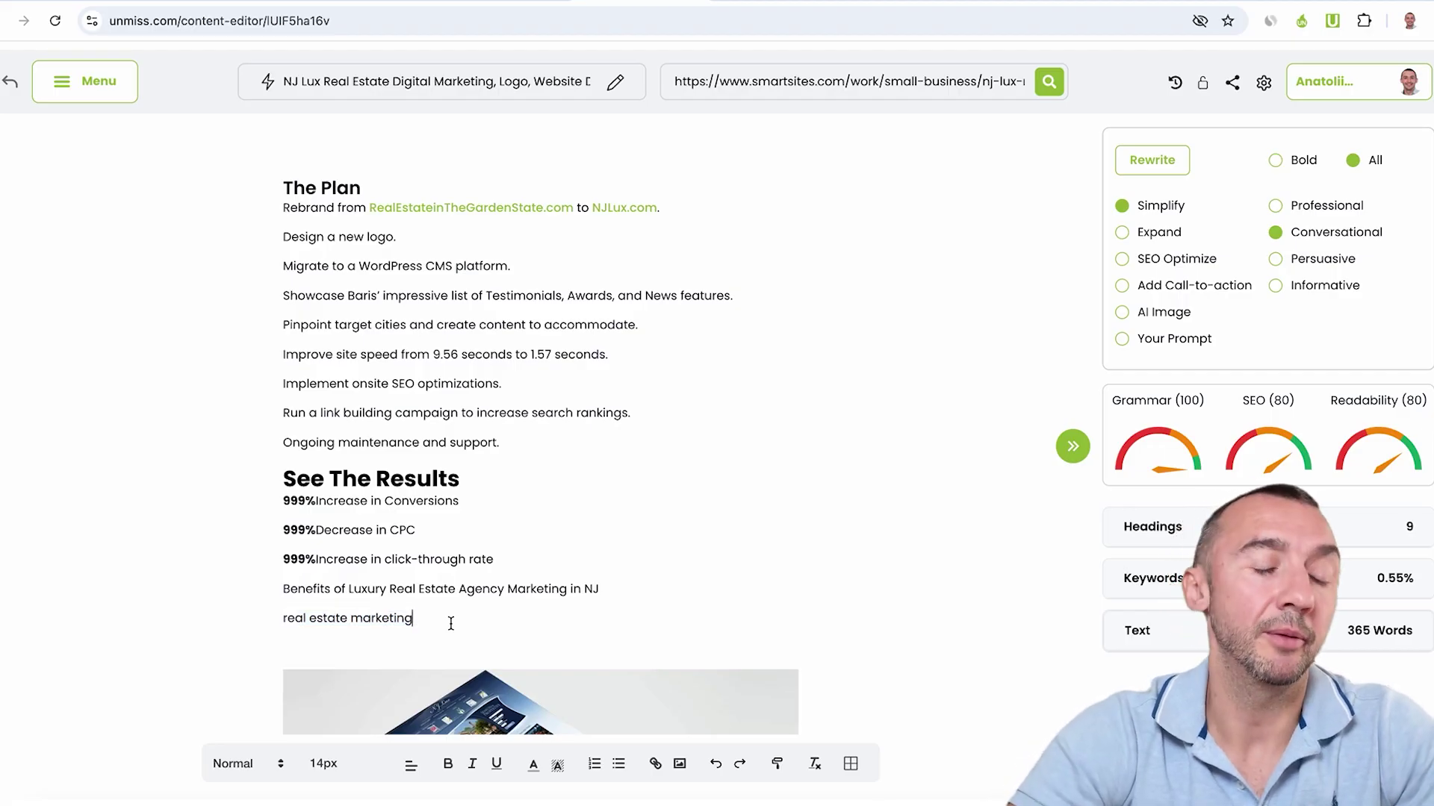
{"action": "type", "text": " expert"}
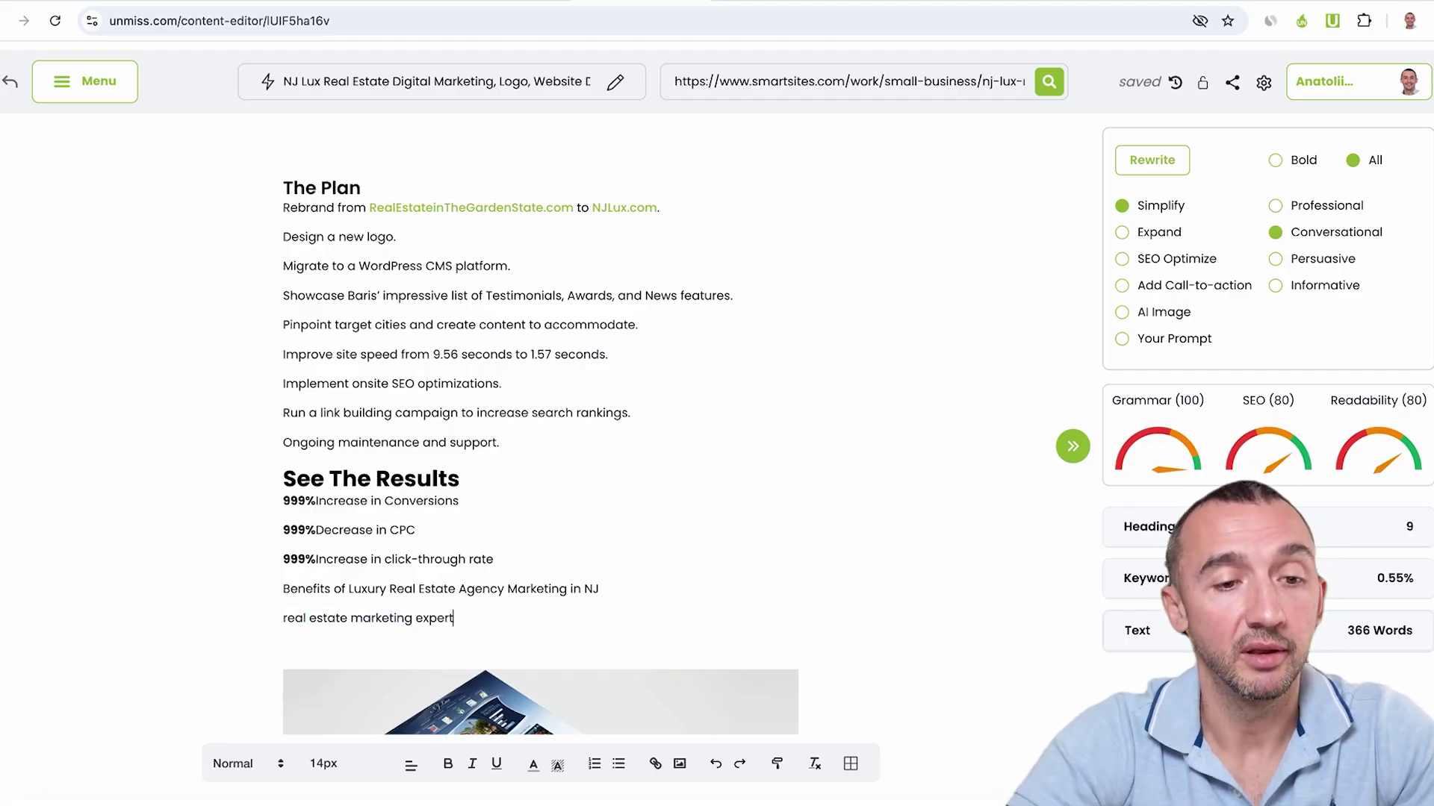
Generate an AI image from the 'real estate marketing expert' line
{"action": "left_click_drag", "start_coordinate": [457, 619], "coordinate": [266, 611]}
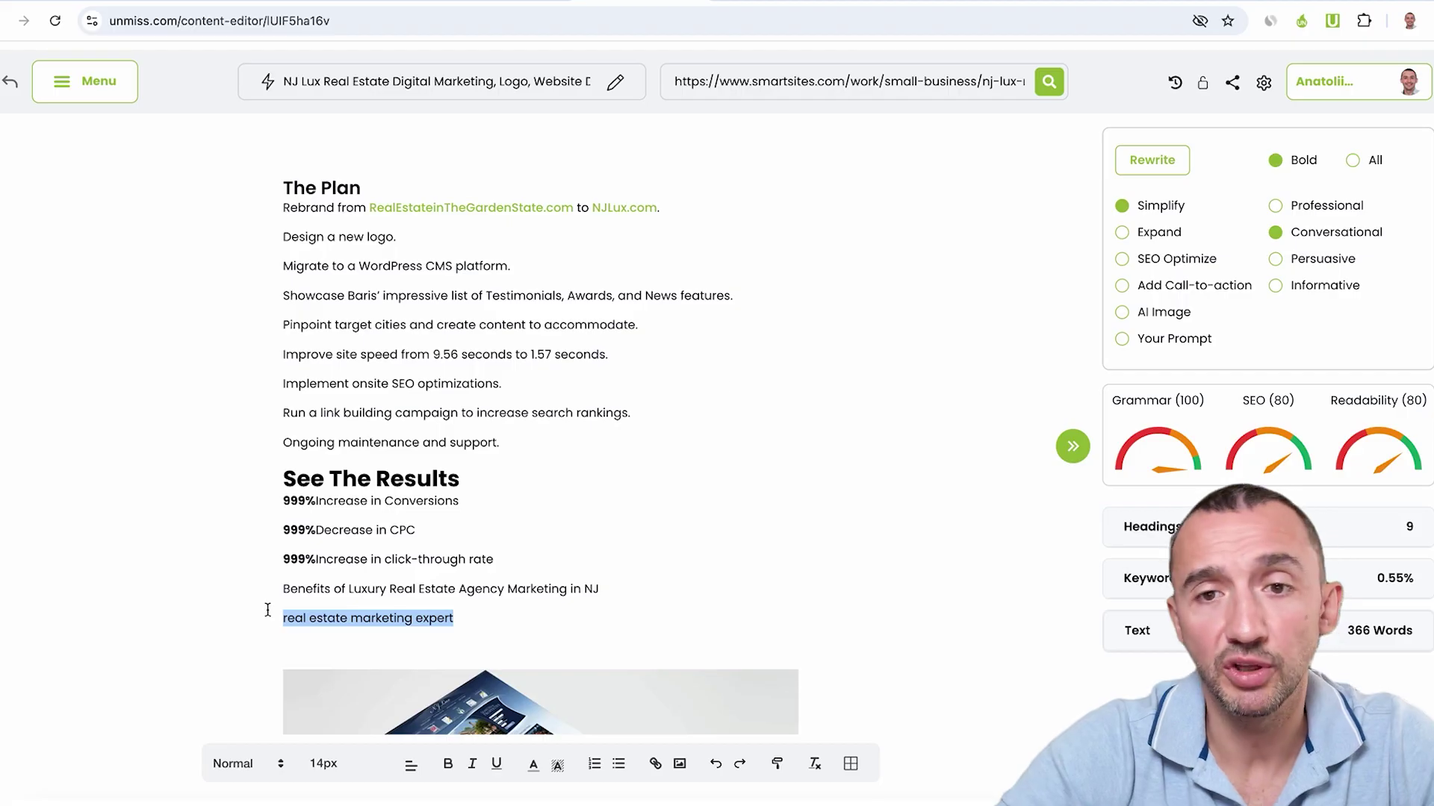
{"action": "left_click", "coordinate": [1122, 313]}
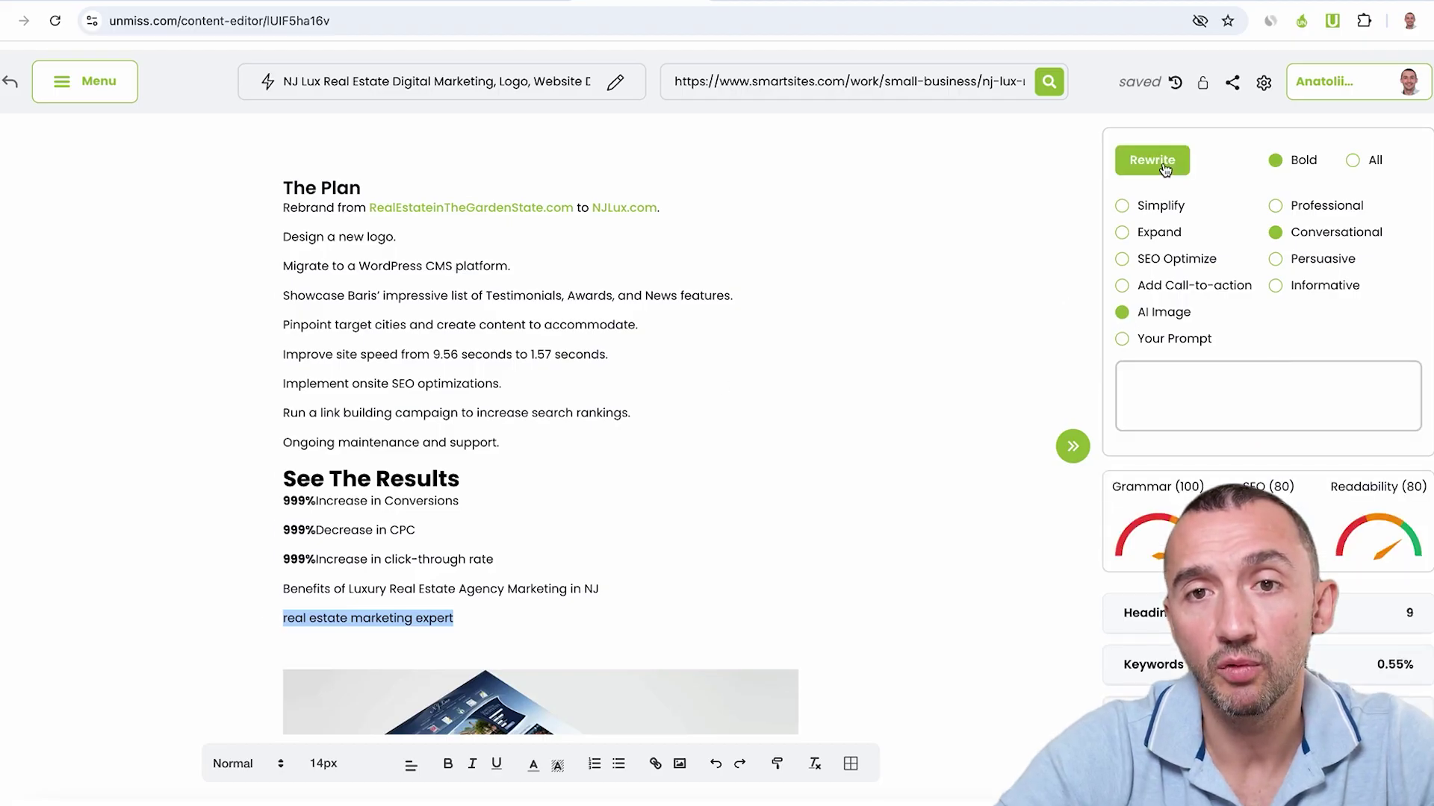
{"action": "left_click", "coordinate": [1159, 166]}
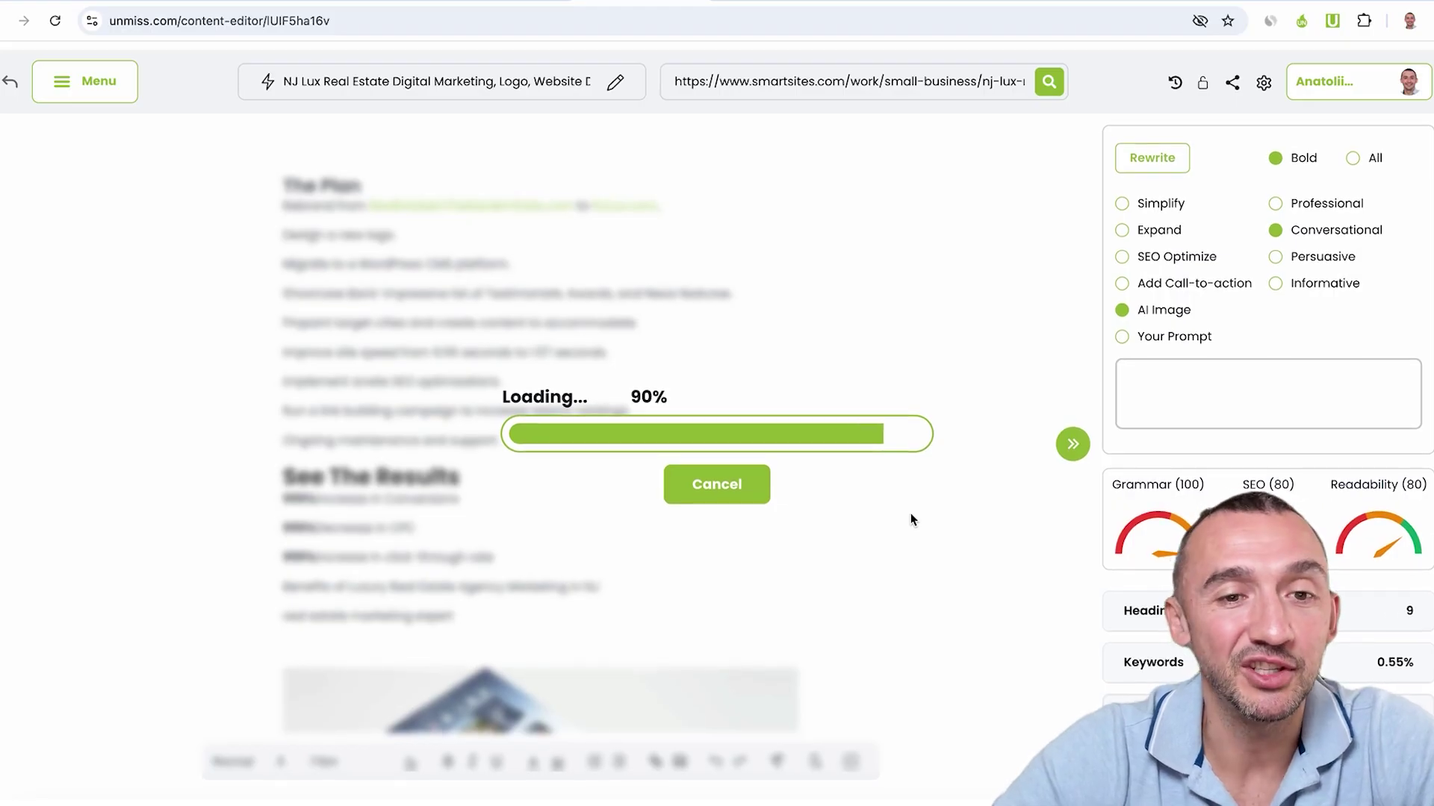
{"action": "scroll", "coordinate": [911, 513], "scroll_direction": "down", "scroll_amount": 1}
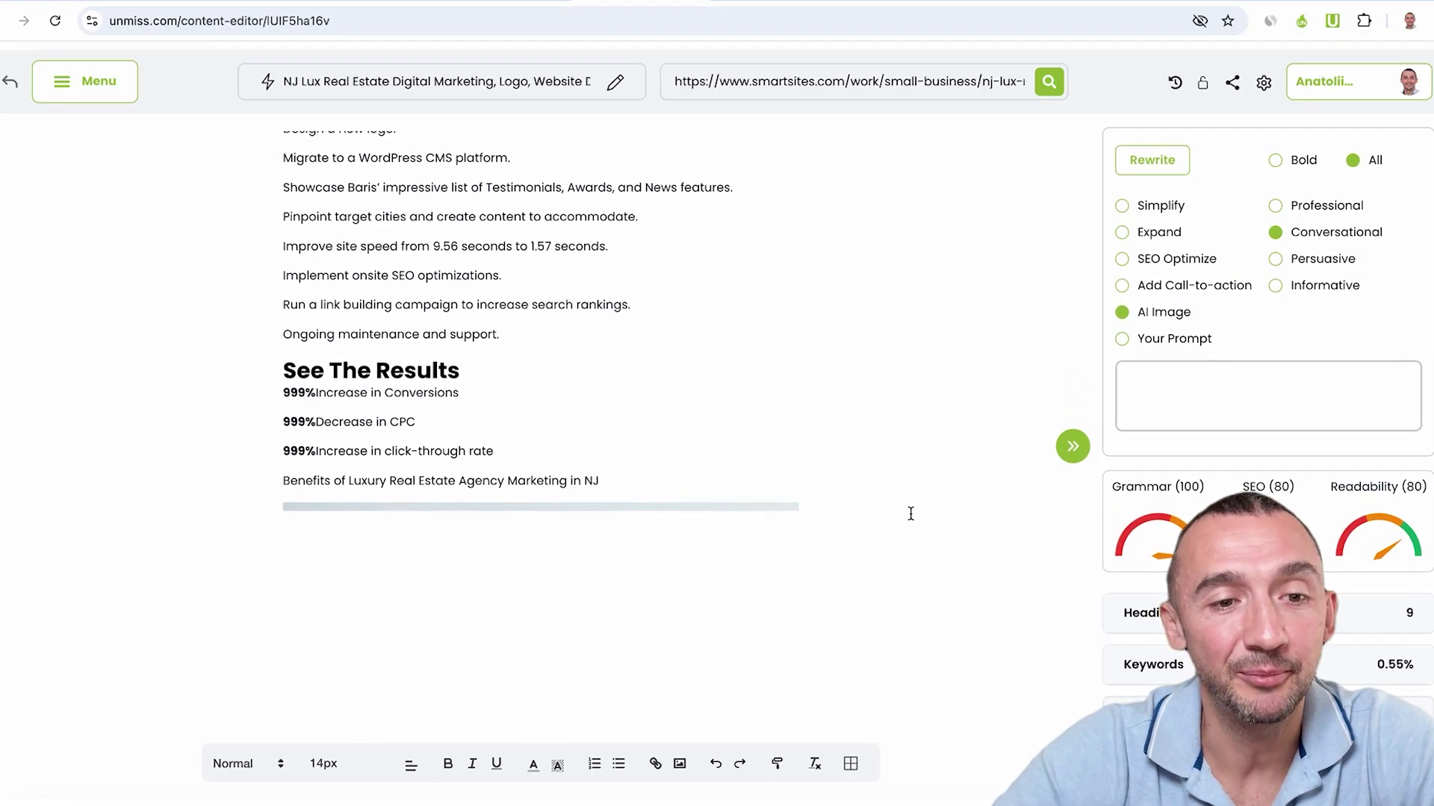
{"action": "scroll", "coordinate": [911, 513], "scroll_direction": "down", "scroll_amount": 2}
{"action": "scroll", "coordinate": [911, 513], "scroll_direction": "down", "scroll_amount": 1}
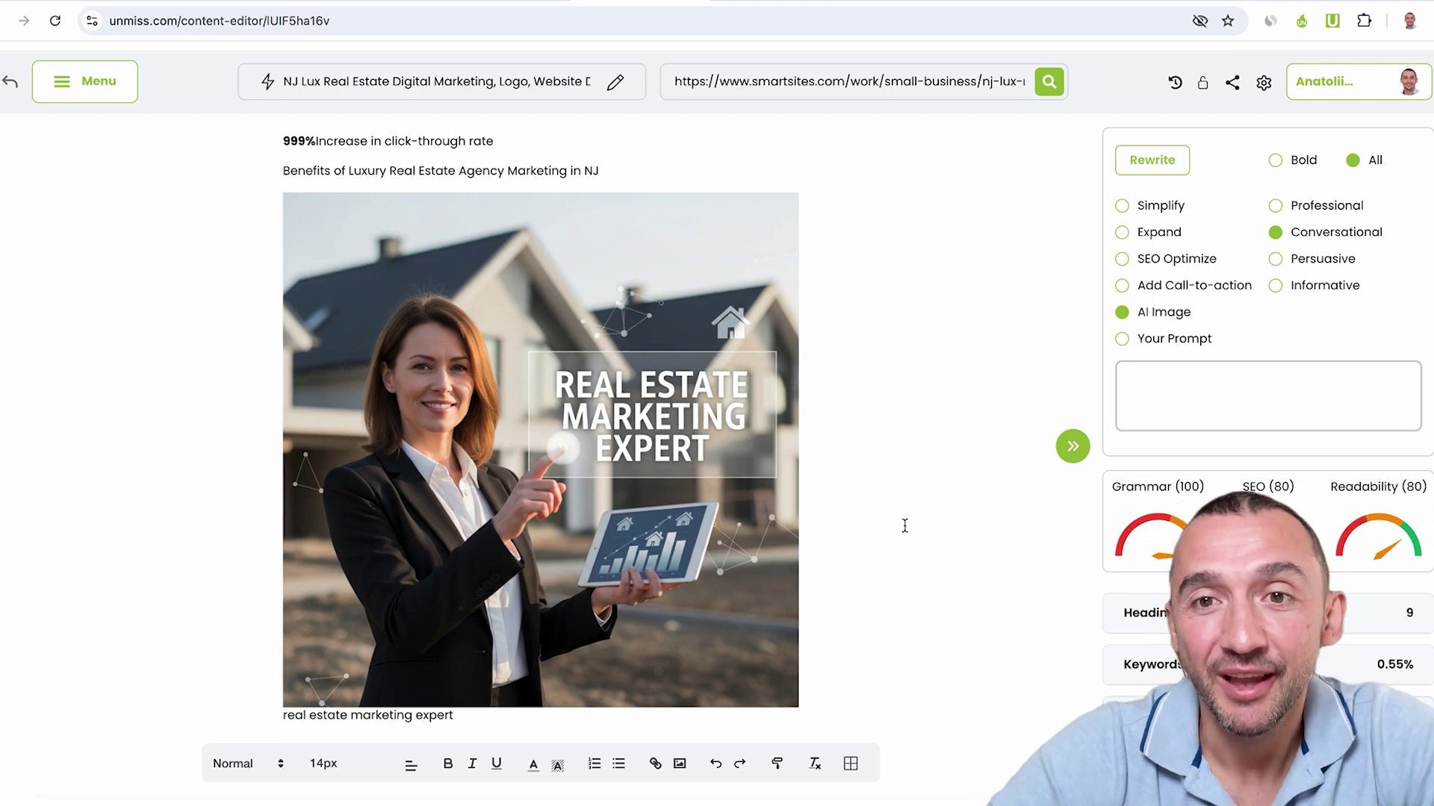
Copy the NJ Lux document's share link
{"action": "left_click", "coordinate": [1233, 85]}
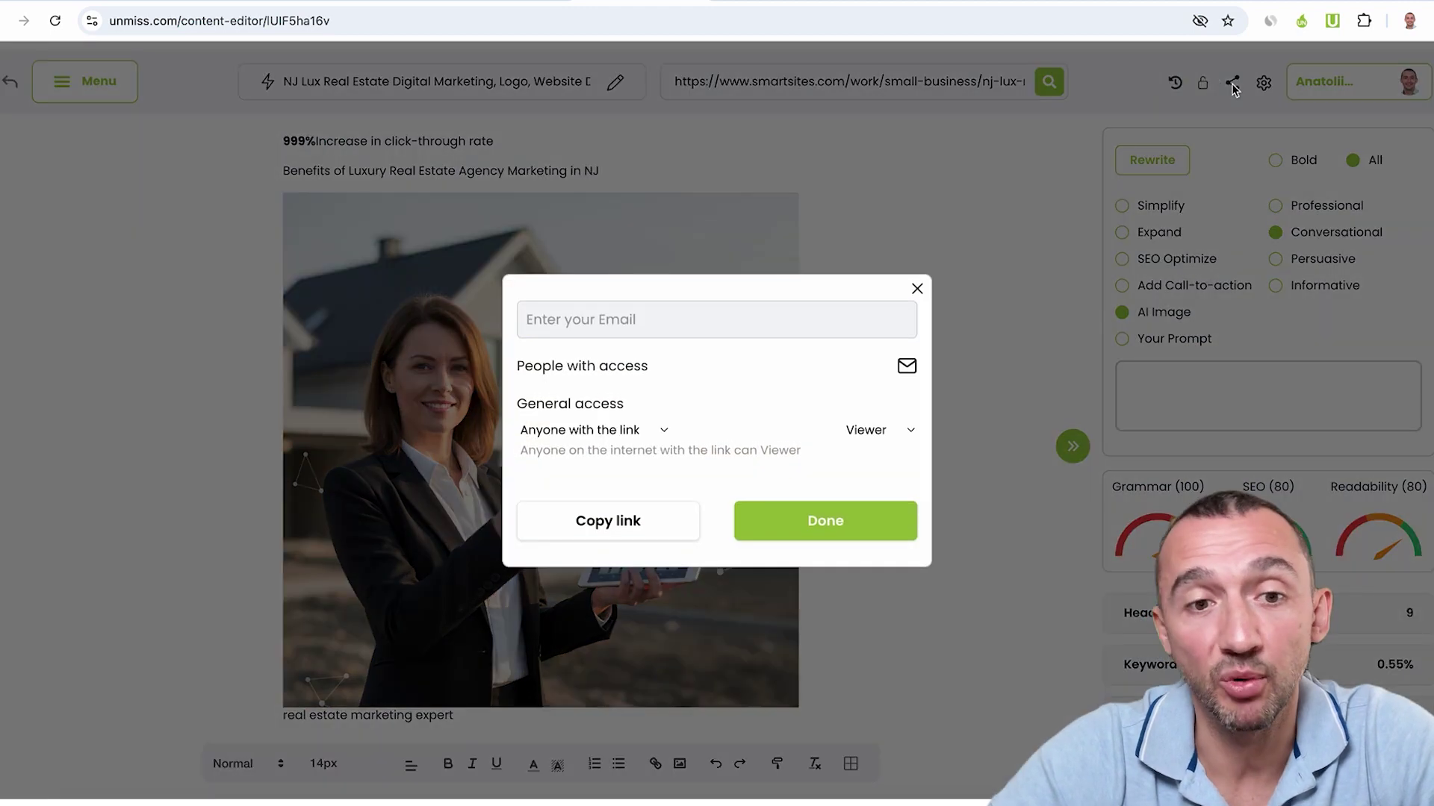
{"action": "left_click", "coordinate": [628, 541]}
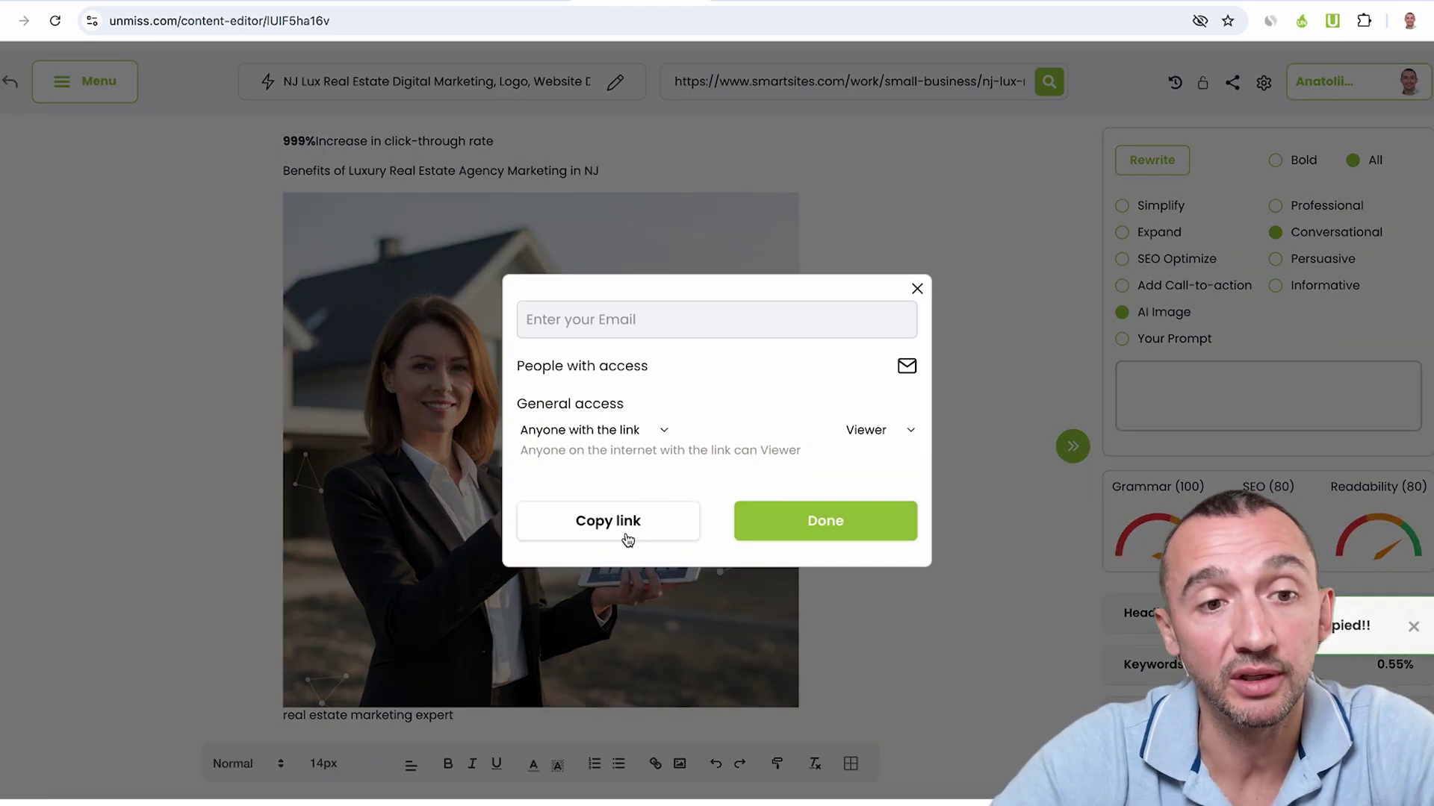
{"action": "left_click", "coordinate": [657, 319]}
{"action": "left_click", "coordinate": [541, 448]}
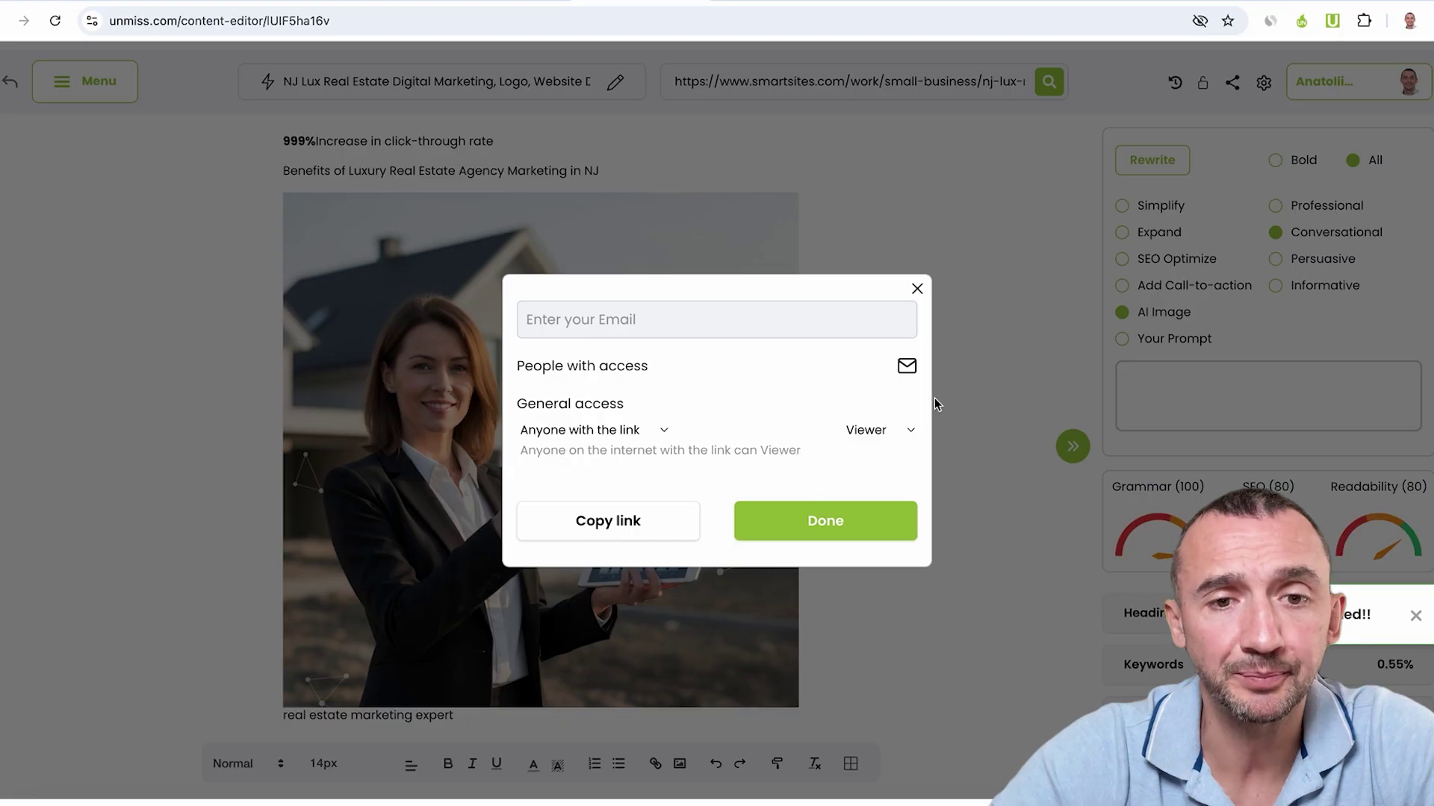
Set the link's General access to Editor and close the sharing settings
{"action": "left_click", "coordinate": [907, 430]}
{"action": "left_click", "coordinate": [884, 451]}
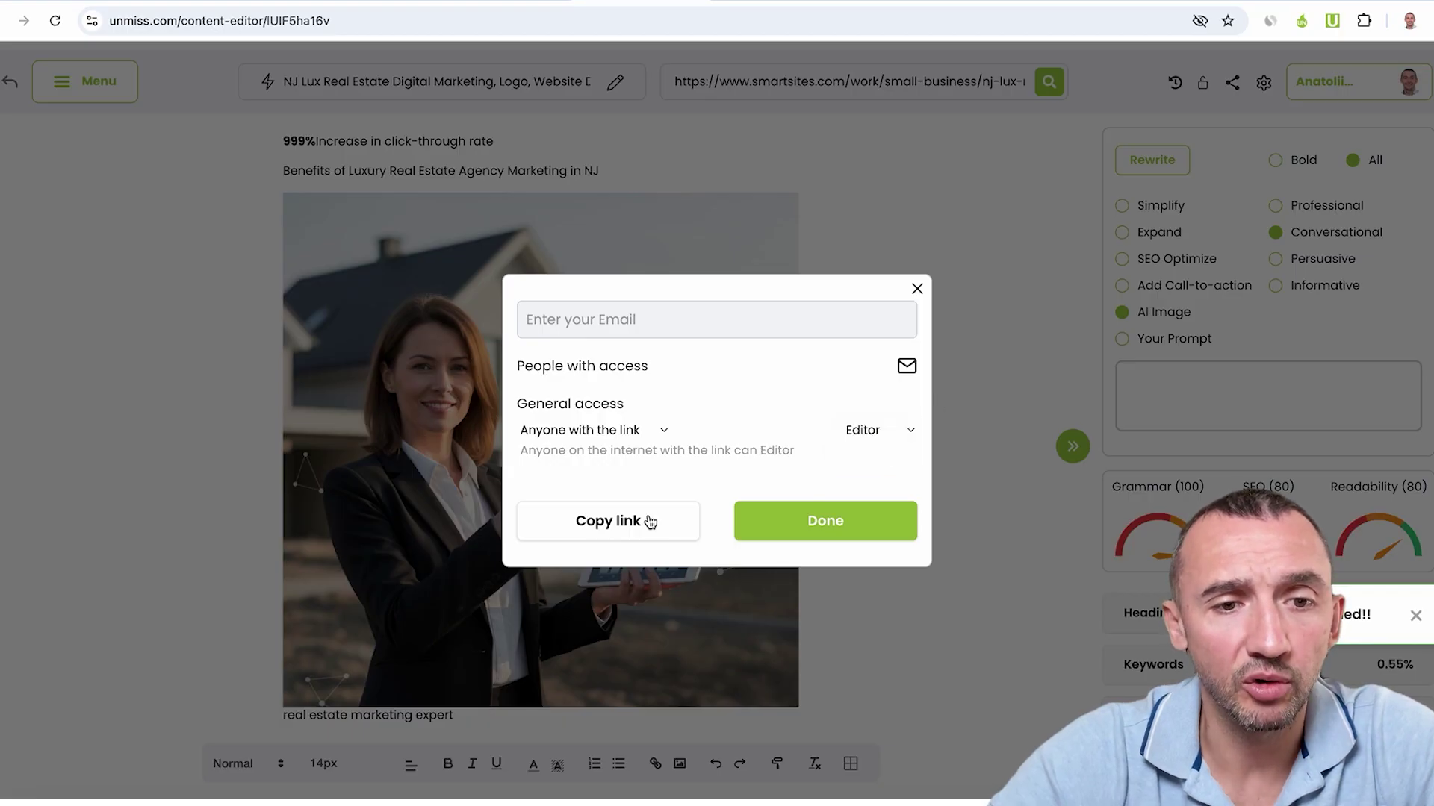
{"action": "left_click", "coordinate": [826, 521]}
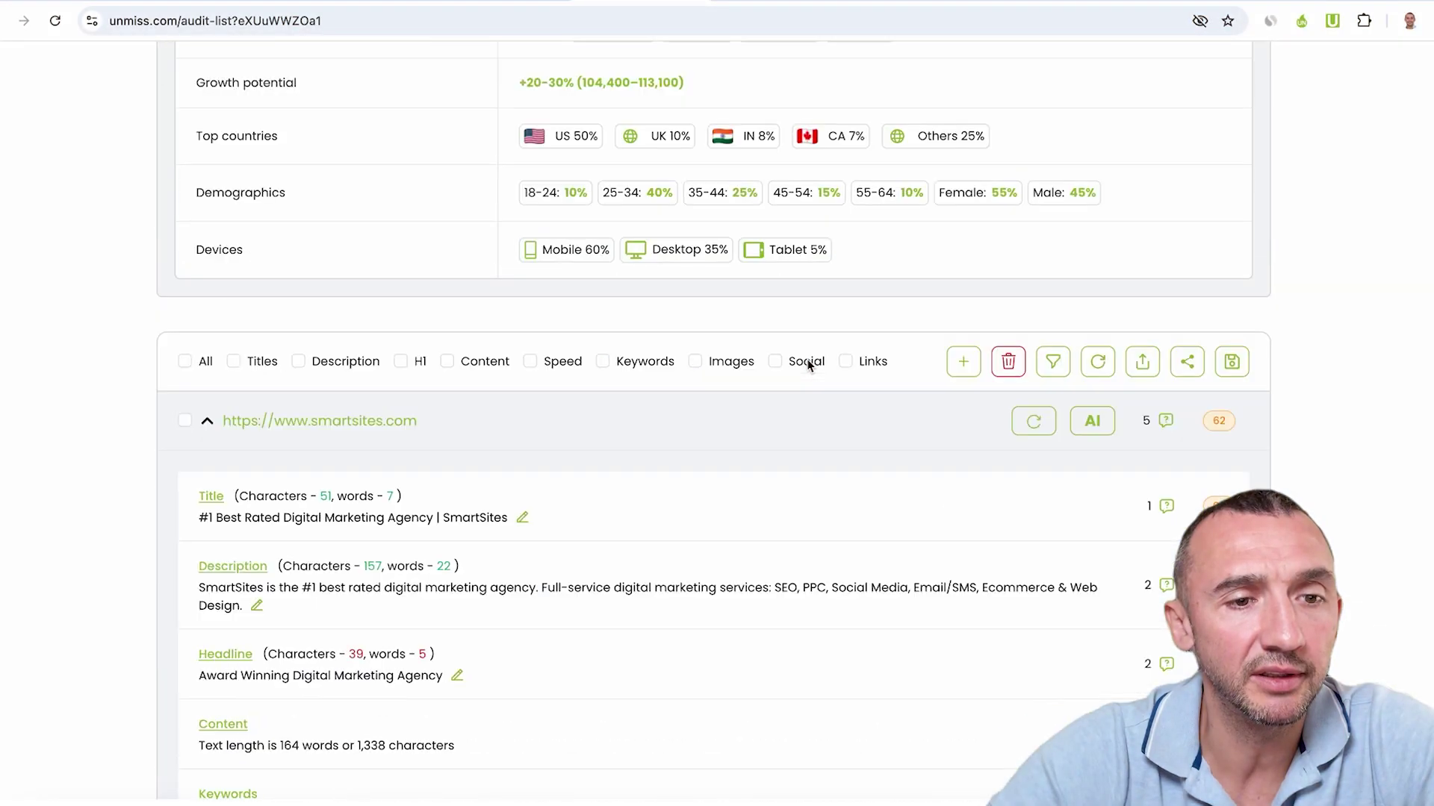
{"action": "scroll", "coordinate": [807, 365], "scroll_direction": "down", "scroll_amount": 10}
{"action": "scroll", "coordinate": [807, 365], "scroll_direction": "down", "scroll_amount": 5}
{"action": "scroll", "coordinate": [355, 257], "scroll_direction": "up", "scroll_amount": 1}
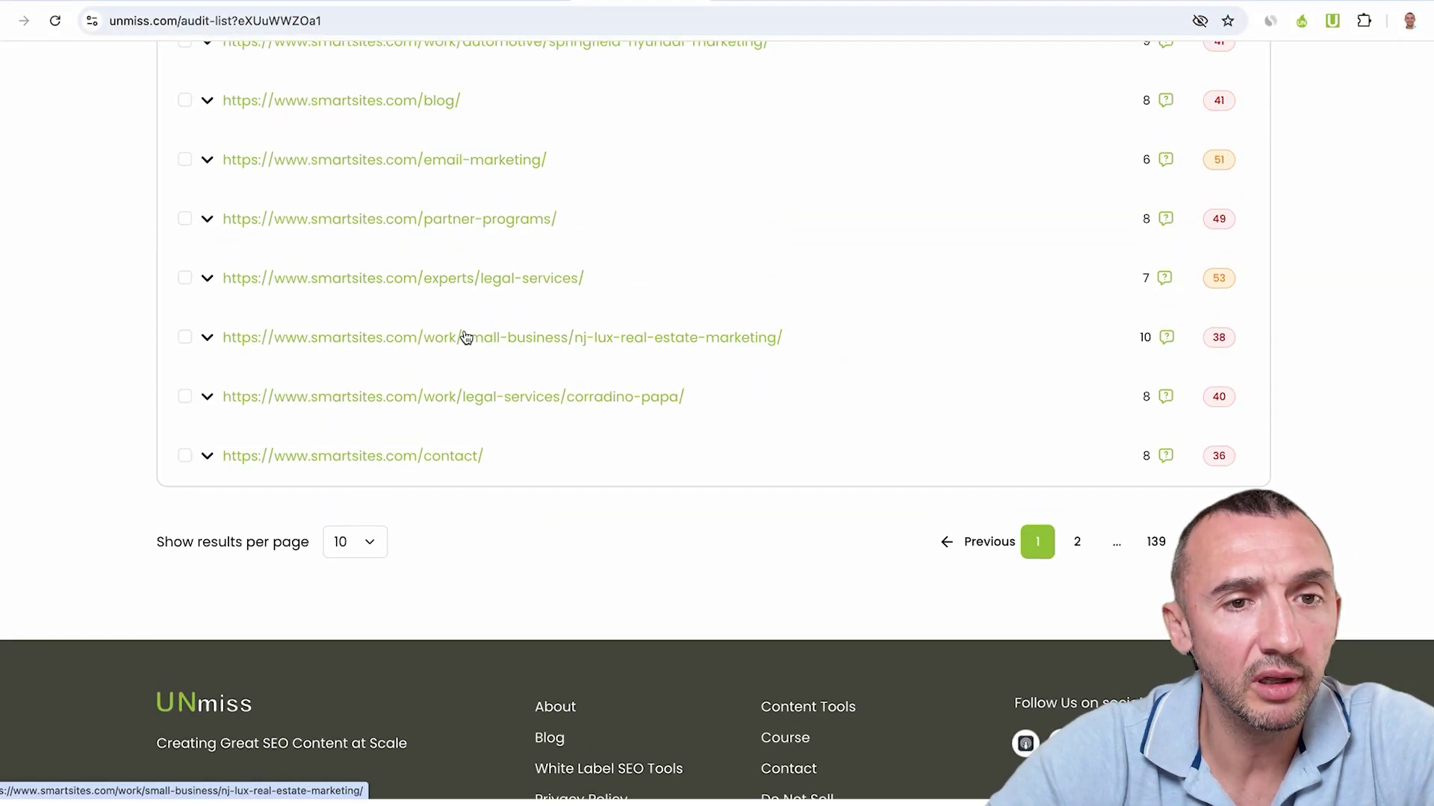
Expand the nj-lux-real-estate-marketing row to show its audit details
{"action": "left_click", "coordinate": [208, 337]}
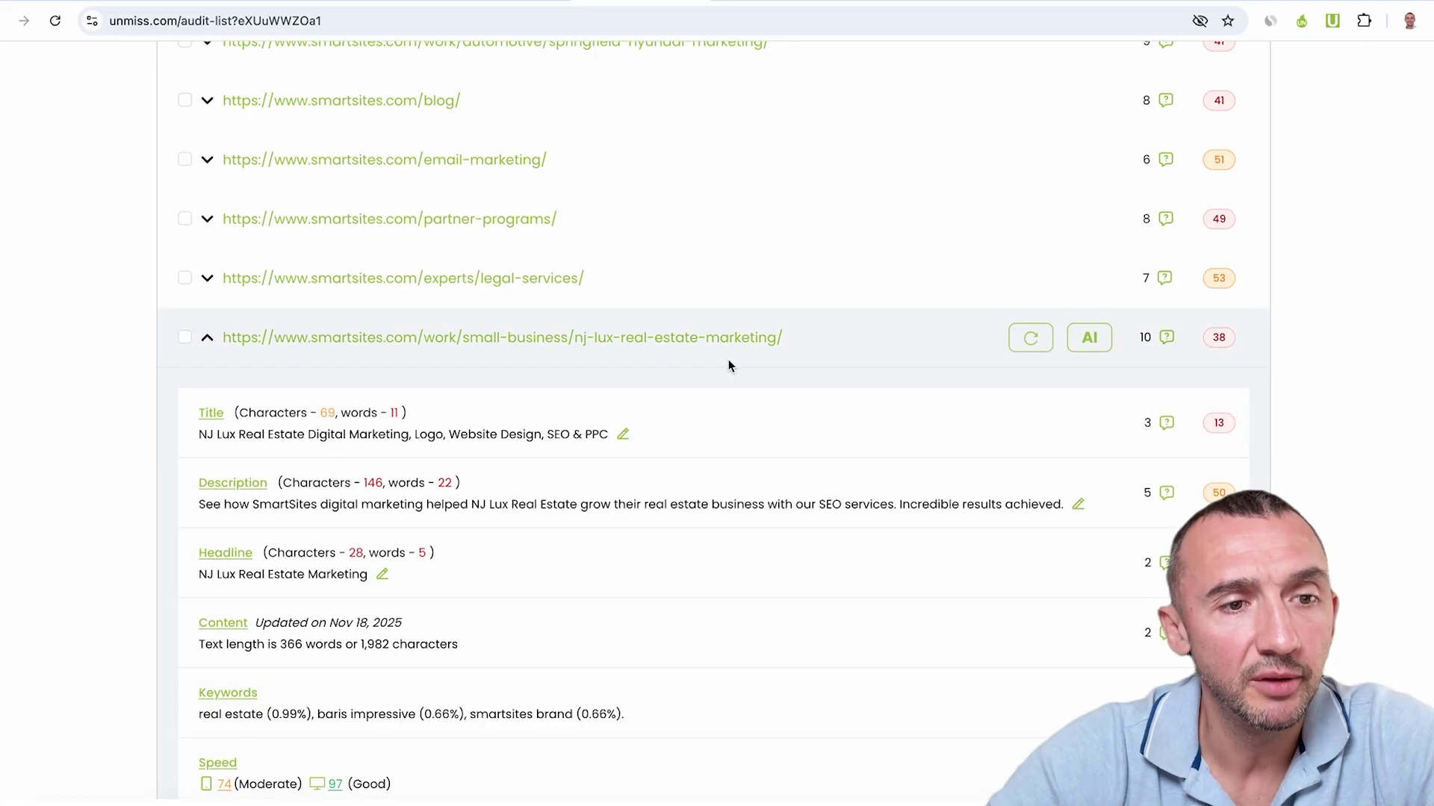
{"action": "scroll", "coordinate": [728, 365], "scroll_direction": "down", "scroll_amount": 3}
{"action": "scroll", "coordinate": [729, 365], "scroll_direction": "down", "scroll_amount": 1}
{"action": "scroll", "coordinate": [729, 366], "scroll_direction": "up", "scroll_amount": 1}
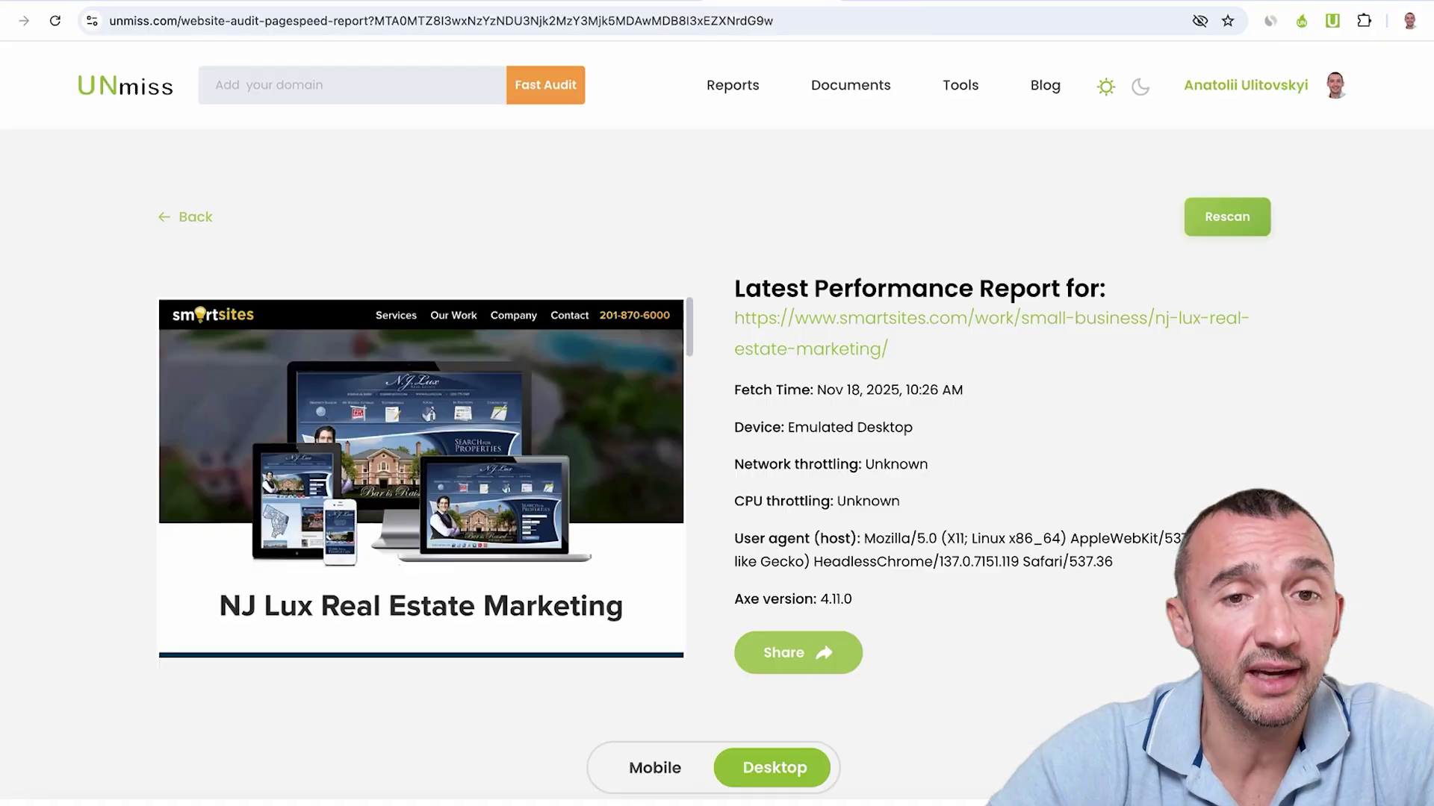
{"action": "scroll", "coordinate": [817, 309], "scroll_direction": "down", "scroll_amount": 1}
{"action": "scroll", "coordinate": [817, 305], "scroll_direction": "down", "scroll_amount": 2}
{"action": "scroll", "coordinate": [817, 305], "scroll_direction": "down", "scroll_amount": 3}
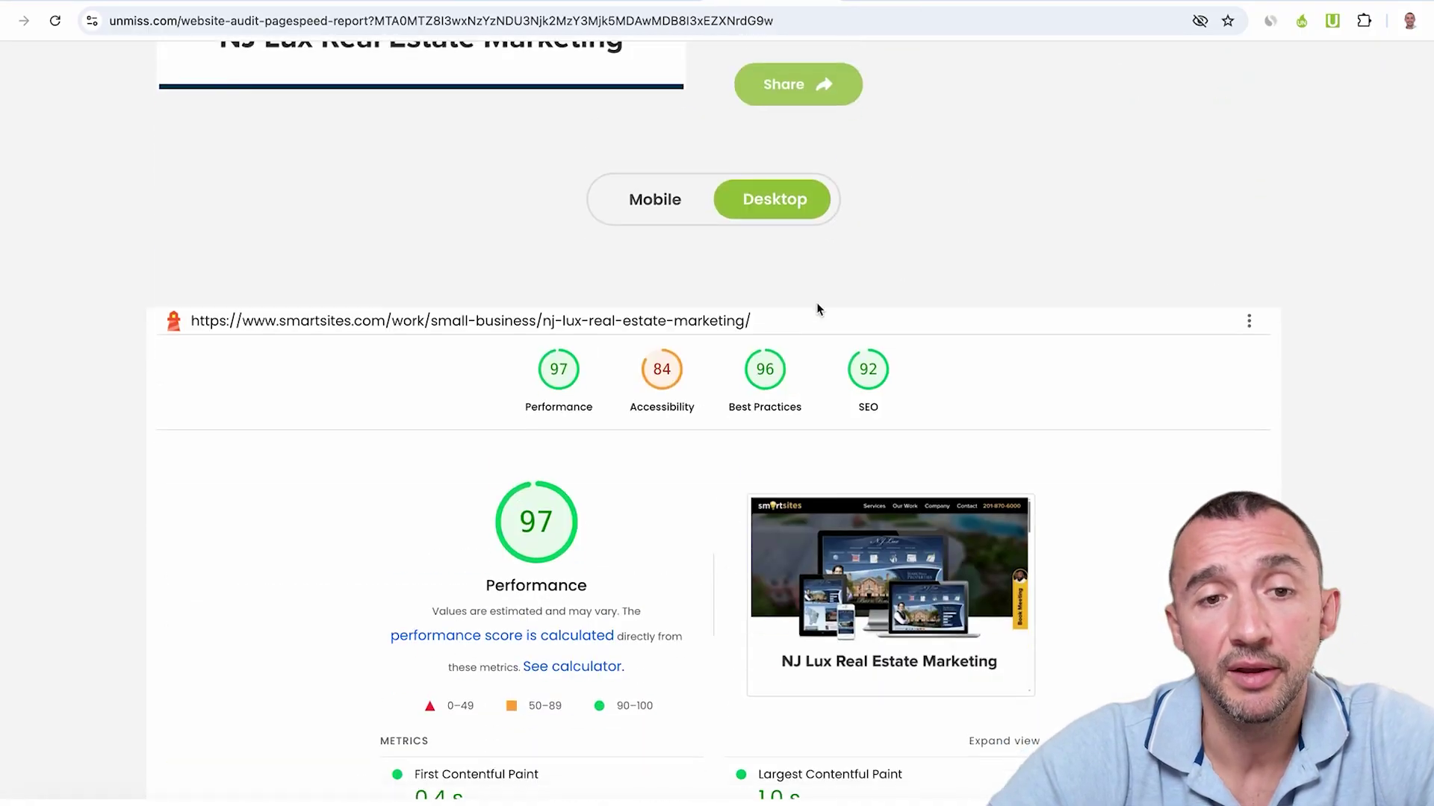
{"action": "scroll", "coordinate": [816, 305], "scroll_direction": "down", "scroll_amount": 4}
{"action": "scroll", "coordinate": [817, 307], "scroll_direction": "down", "scroll_amount": 5}
{"action": "scroll", "coordinate": [817, 310], "scroll_direction": "down", "scroll_amount": 5}
{"action": "scroll", "coordinate": [816, 309], "scroll_direction": "down", "scroll_amount": 3}
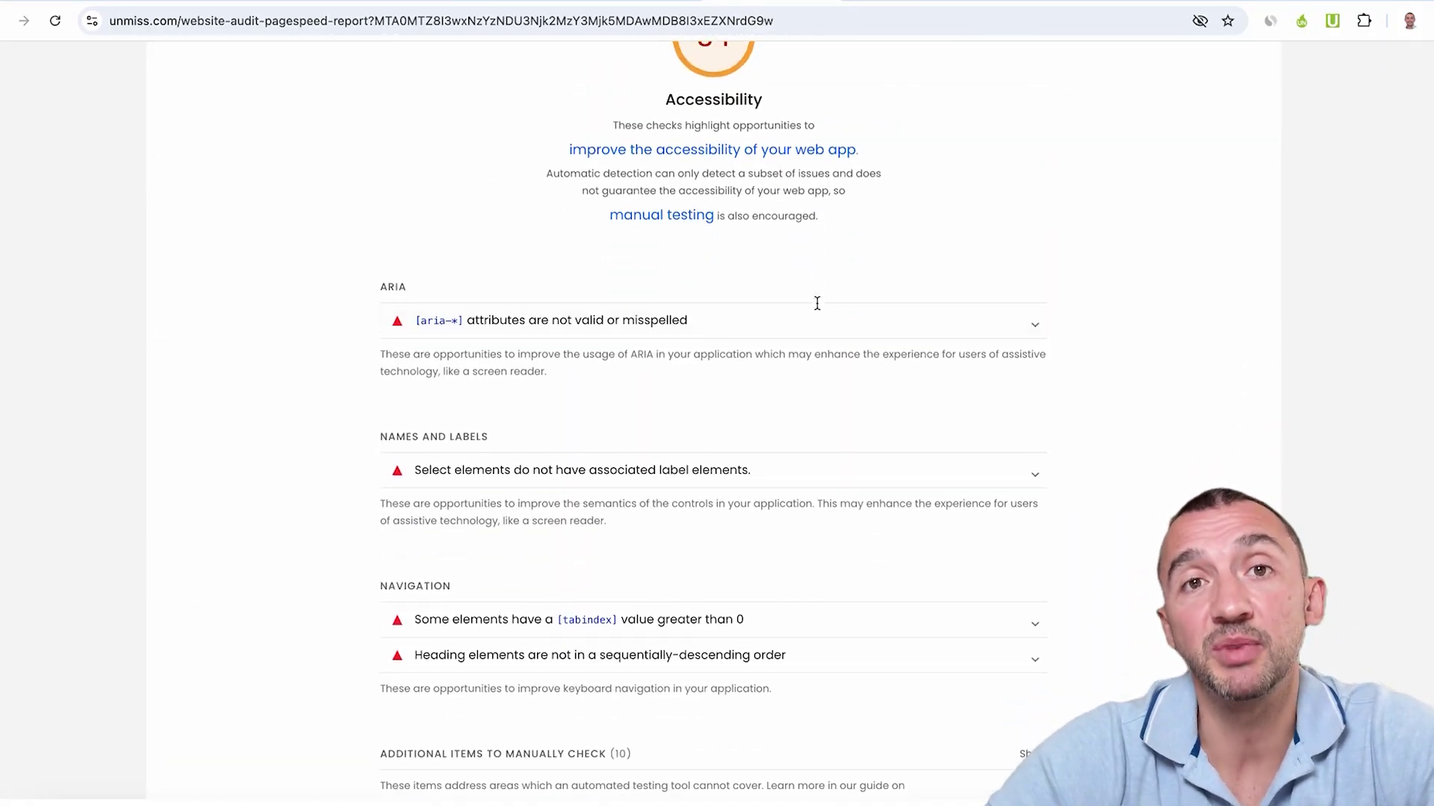
{"action": "scroll", "coordinate": [817, 310], "scroll_direction": "down", "scroll_amount": 1}
{"action": "scroll", "coordinate": [817, 309], "scroll_direction": "down", "scroll_amount": 5}
{"action": "scroll", "coordinate": [818, 311], "scroll_direction": "down", "scroll_amount": 4}
{"action": "scroll", "coordinate": [817, 310], "scroll_direction": "down", "scroll_amount": 4}
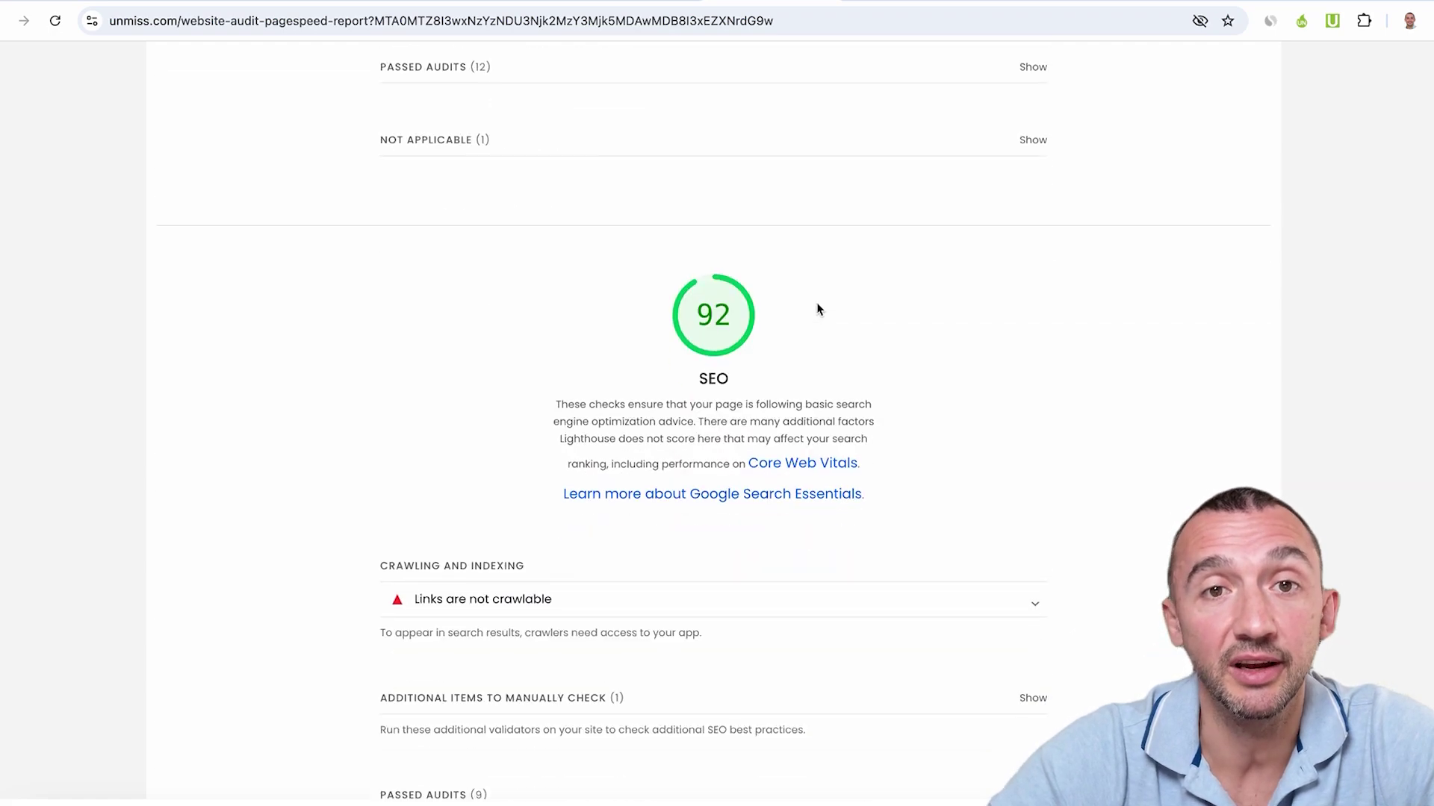
Run a PageSpeed Insights analysis of alexmelen.com, then switch back to the alexmelen.com tab
{"action": "left_click", "coordinate": [1026, 3]}
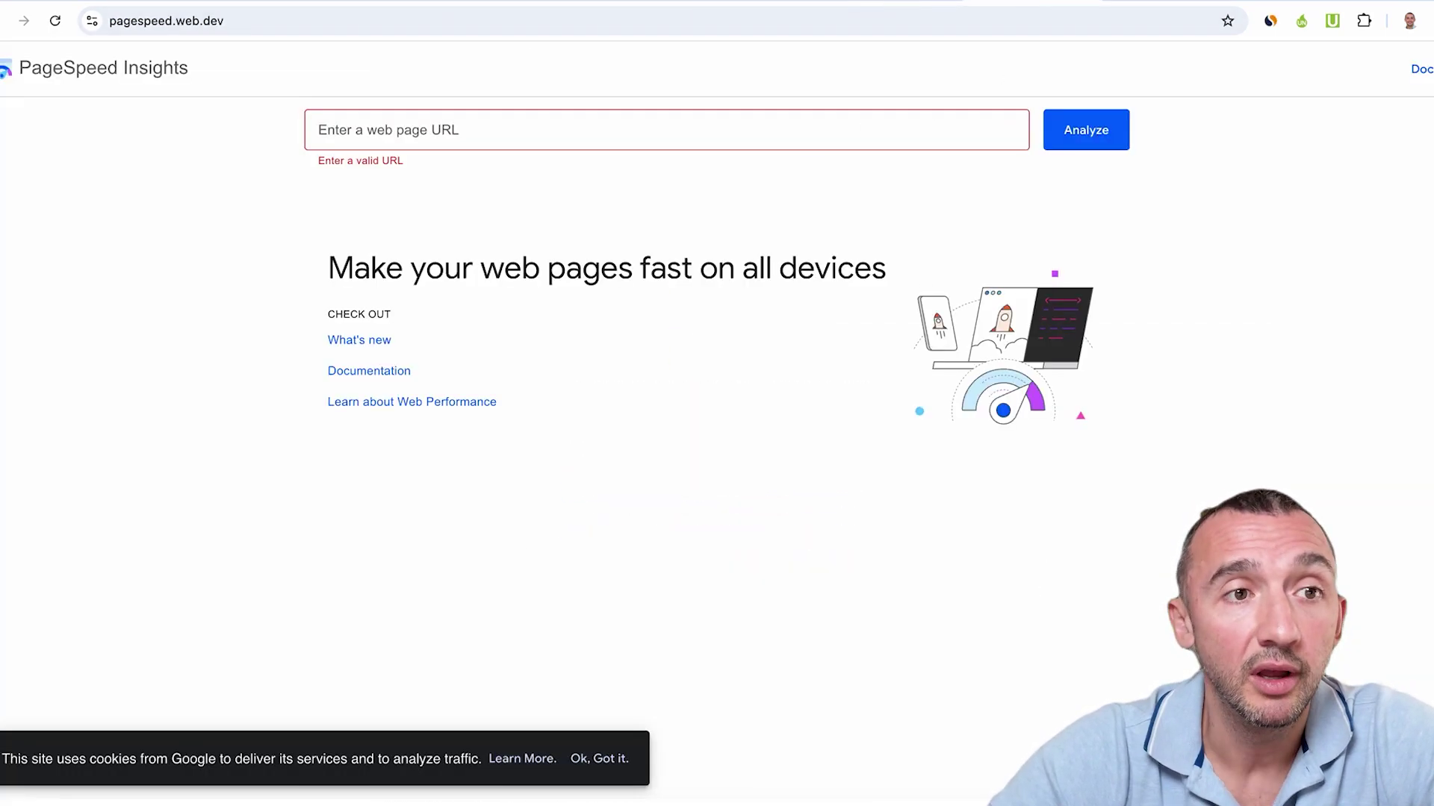
{"action": "left_click", "coordinate": [885, 2]}
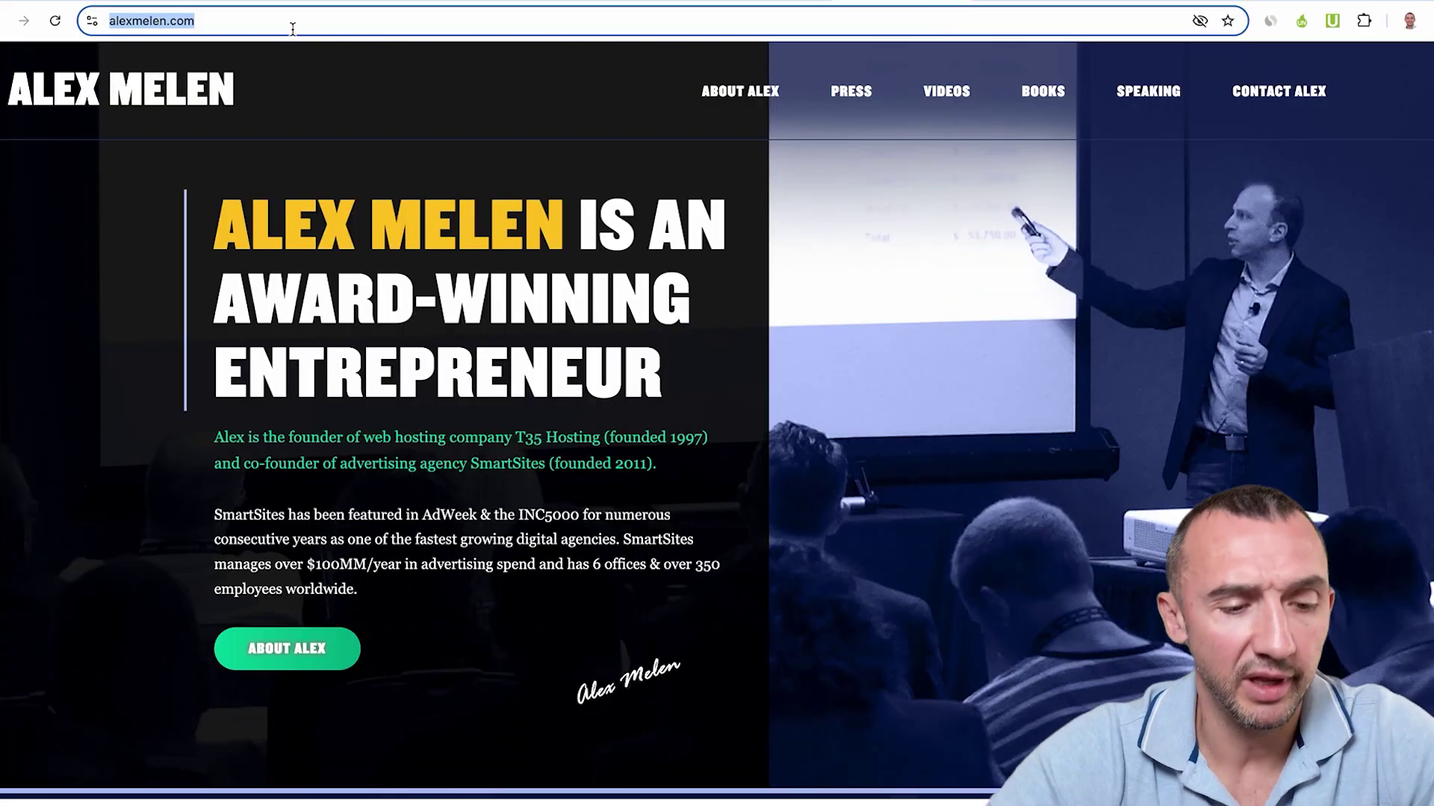
{"action": "left_click", "coordinate": [1009, 2]}
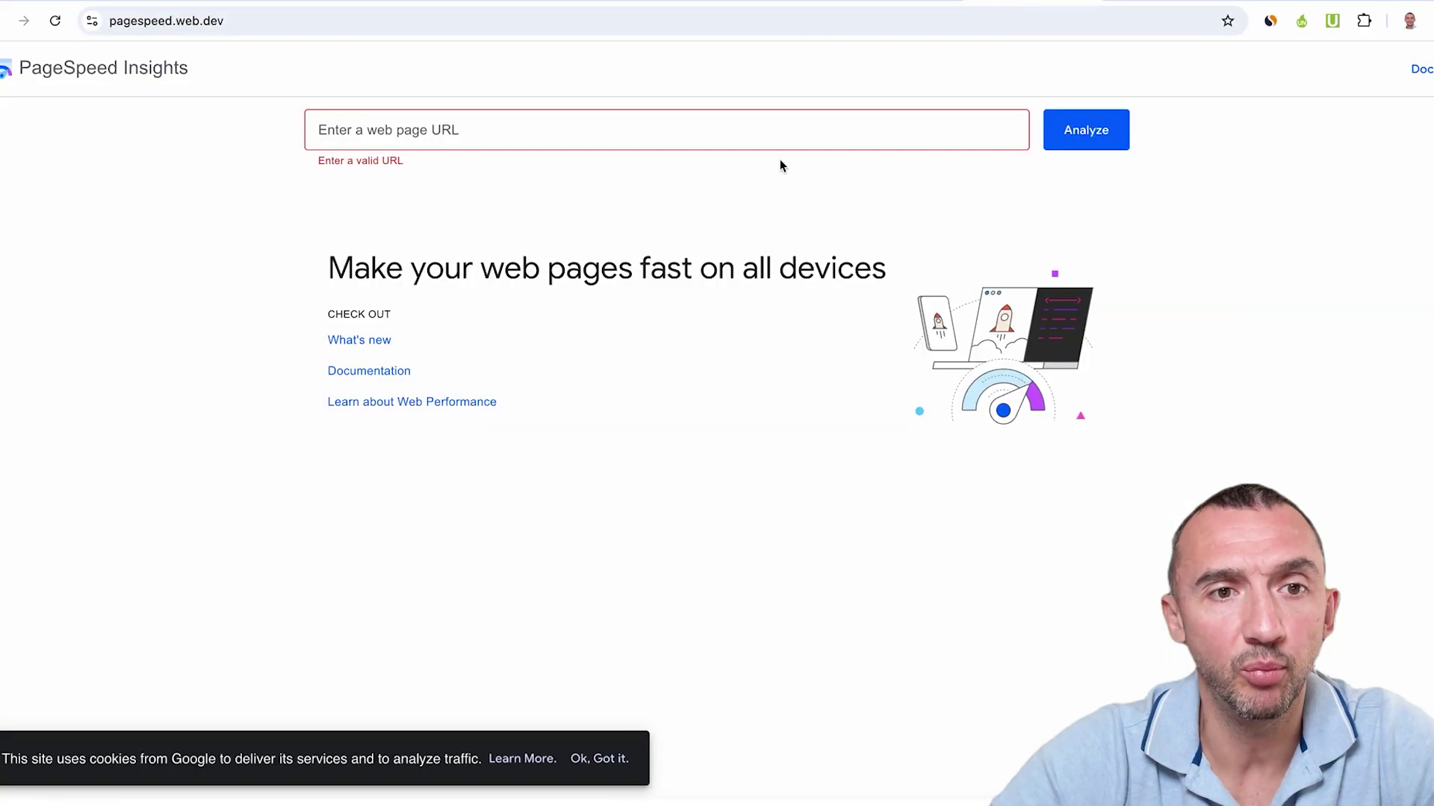
{"action": "left_click", "coordinate": [650, 138]}
{"action": "left_click", "coordinate": [471, 240]}
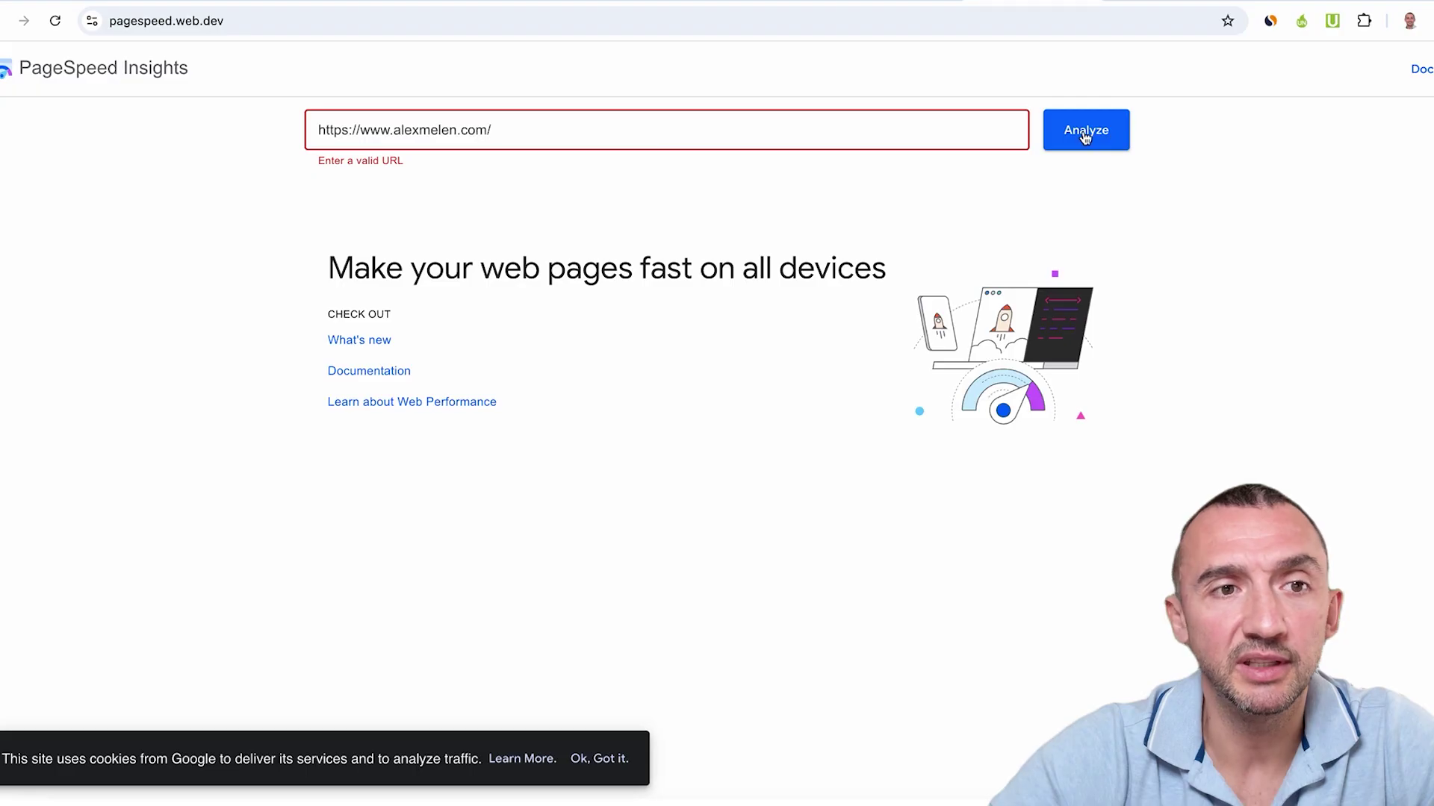
{"action": "left_click", "coordinate": [1086, 132]}
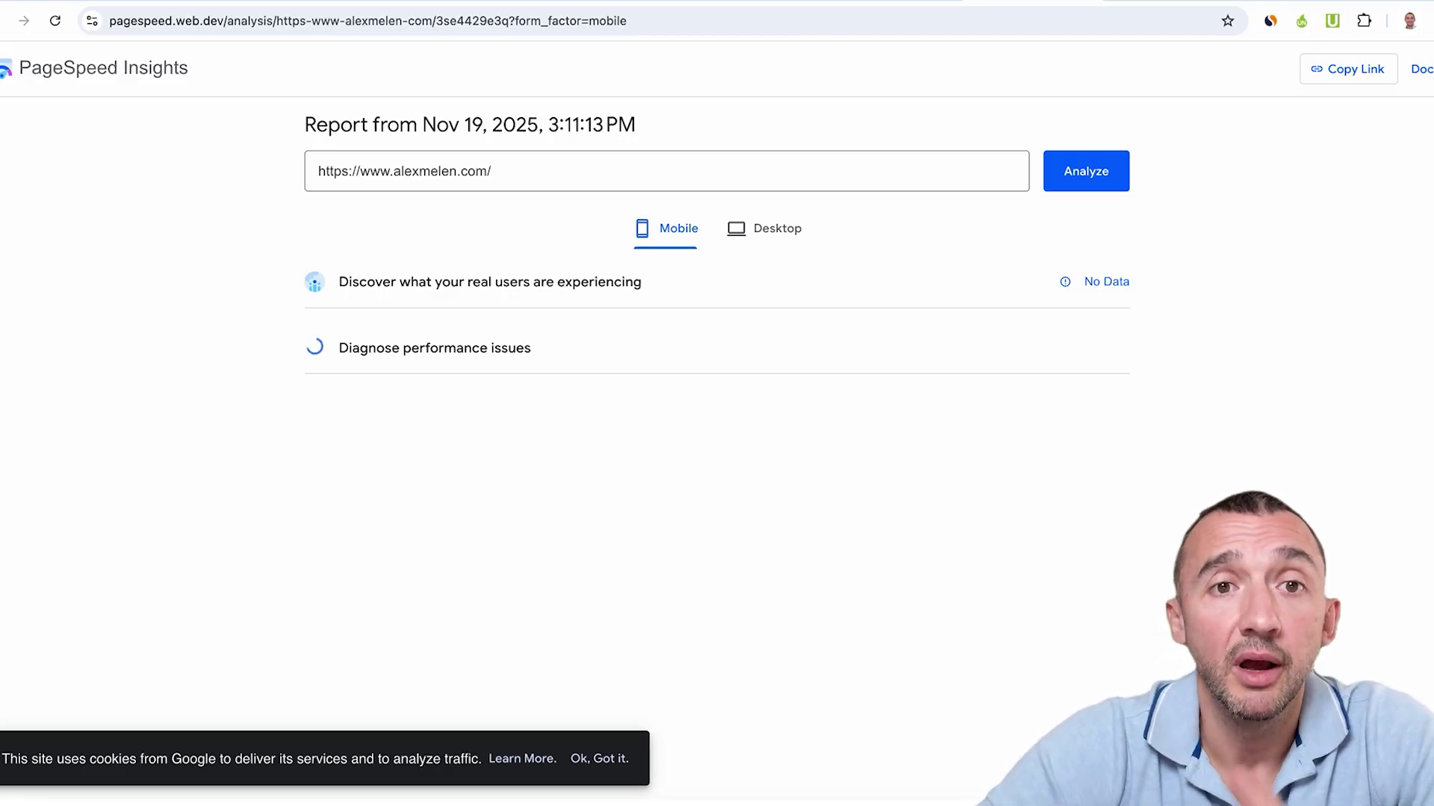
{"action": "left_click", "coordinate": [876, 2]}
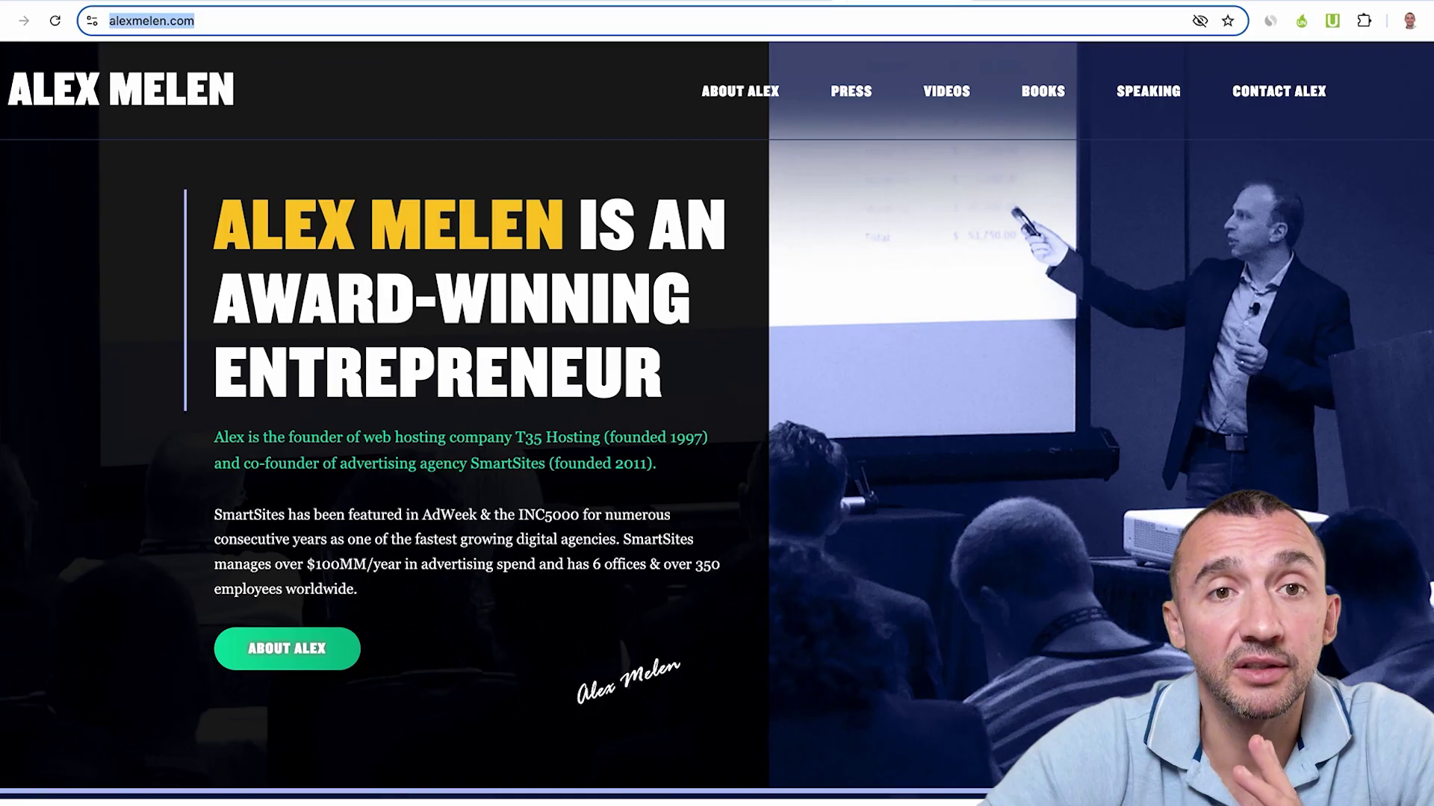
{"action": "scroll", "coordinate": [663, 425], "scroll_direction": "up", "scroll_amount": 10}
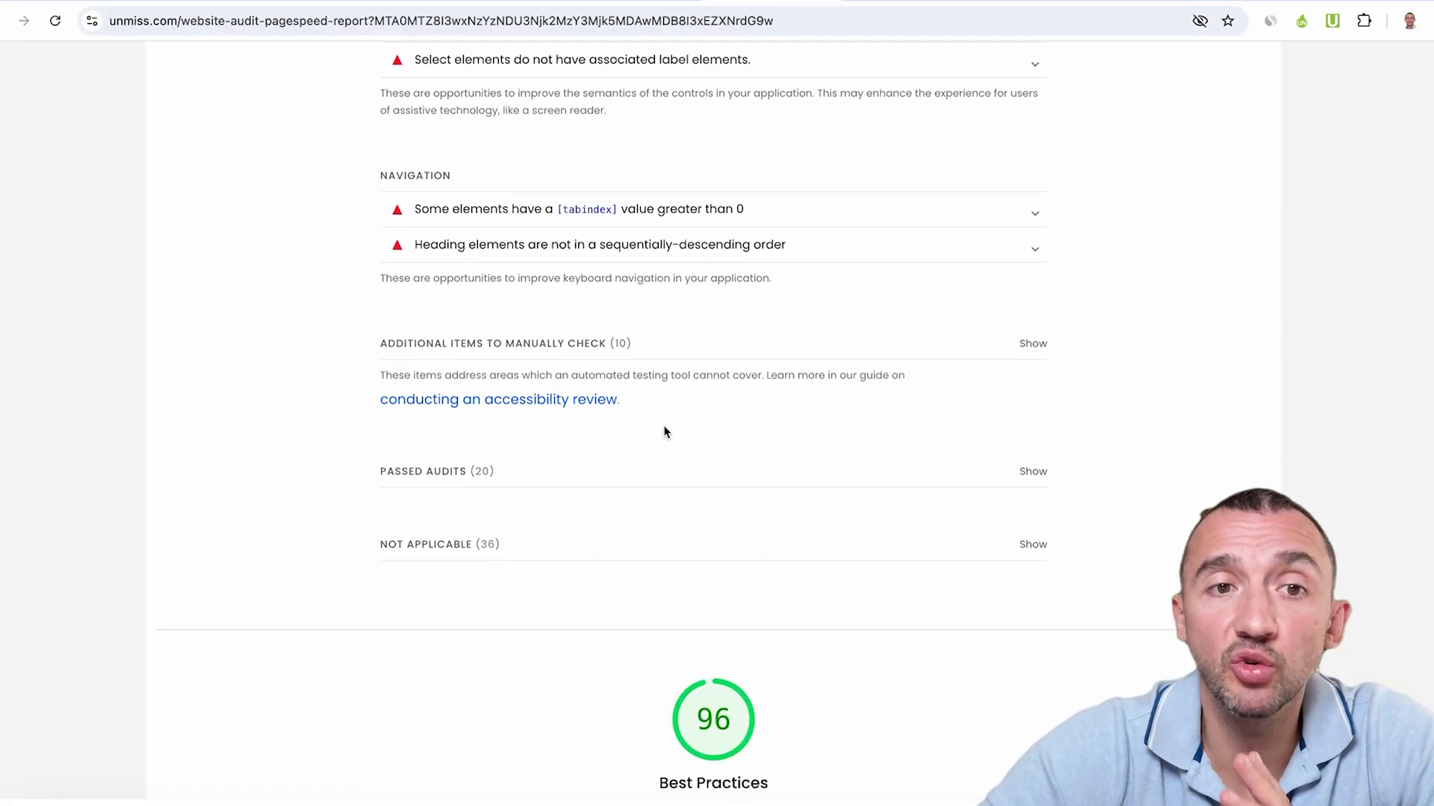
{"action": "scroll", "coordinate": [663, 425], "scroll_direction": "up", "scroll_amount": 10}
{"action": "scroll", "coordinate": [664, 426], "scroll_direction": "up", "scroll_amount": 10}
{"action": "scroll", "coordinate": [664, 426], "scroll_direction": "up", "scroll_amount": 3}
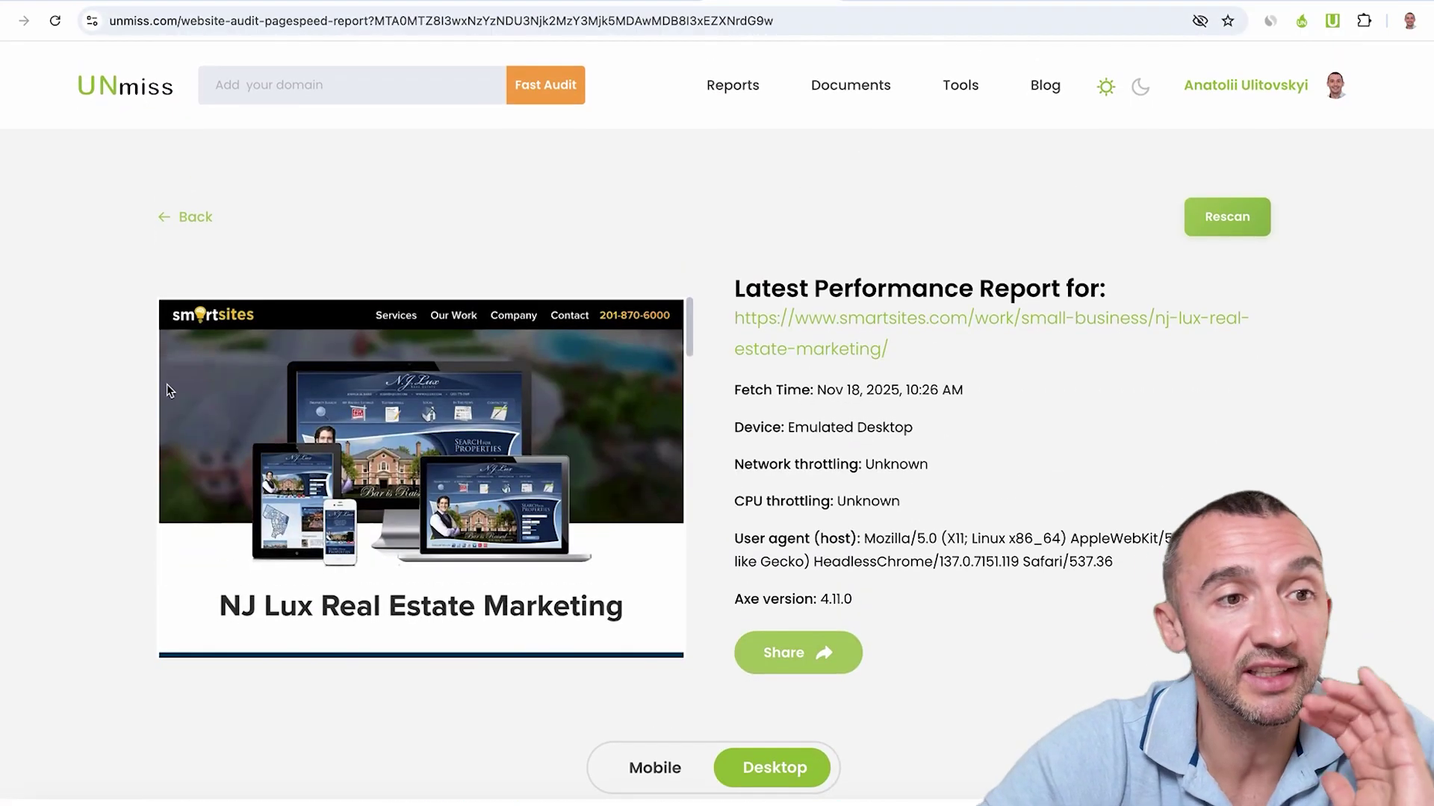
Go back from the NJ Lux speed report to the smartsites.com audited-pages list
{"action": "left_click", "coordinate": [166, 218]}
{"action": "scroll", "coordinate": [1020, 348], "scroll_direction": "down", "scroll_amount": 10}
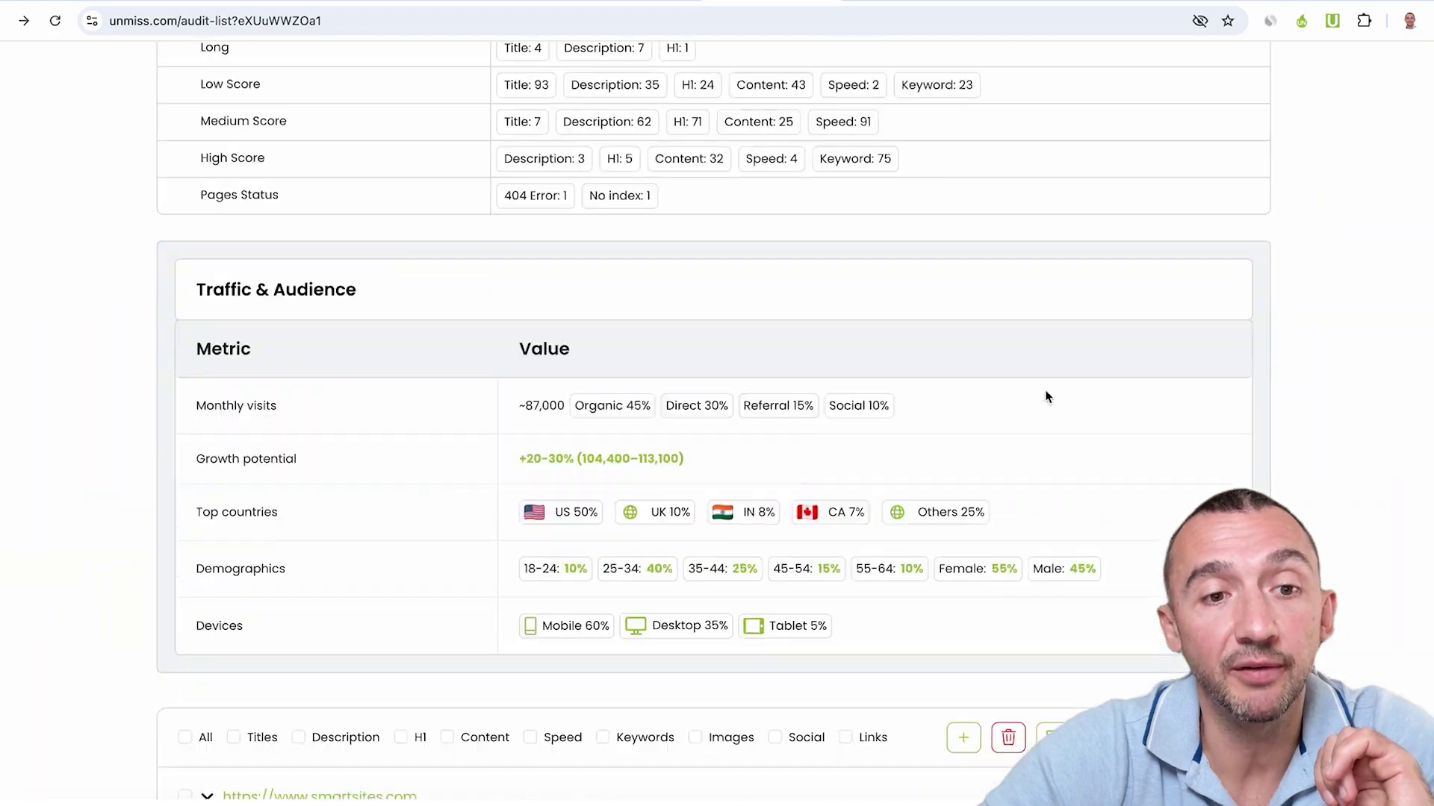
{"action": "scroll", "coordinate": [1046, 397], "scroll_direction": "down", "scroll_amount": 5}
{"action": "scroll", "coordinate": [1046, 397], "scroll_direction": "down", "scroll_amount": 5}
{"action": "scroll", "coordinate": [1047, 396], "scroll_direction": "up", "scroll_amount": 3}
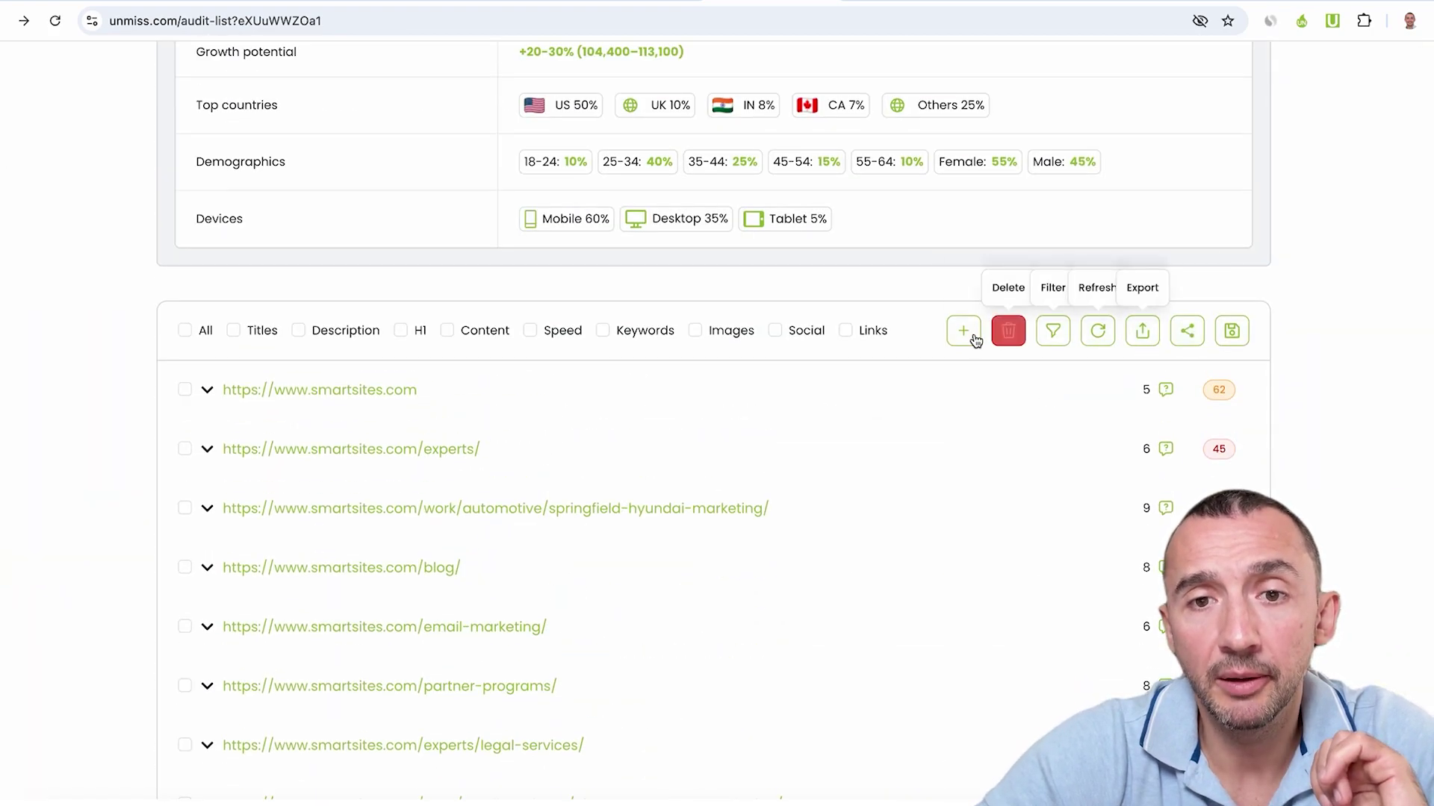
Filter the audited pages to Speed less than 50 and expand the first result
{"action": "left_click", "coordinate": [1055, 337]}
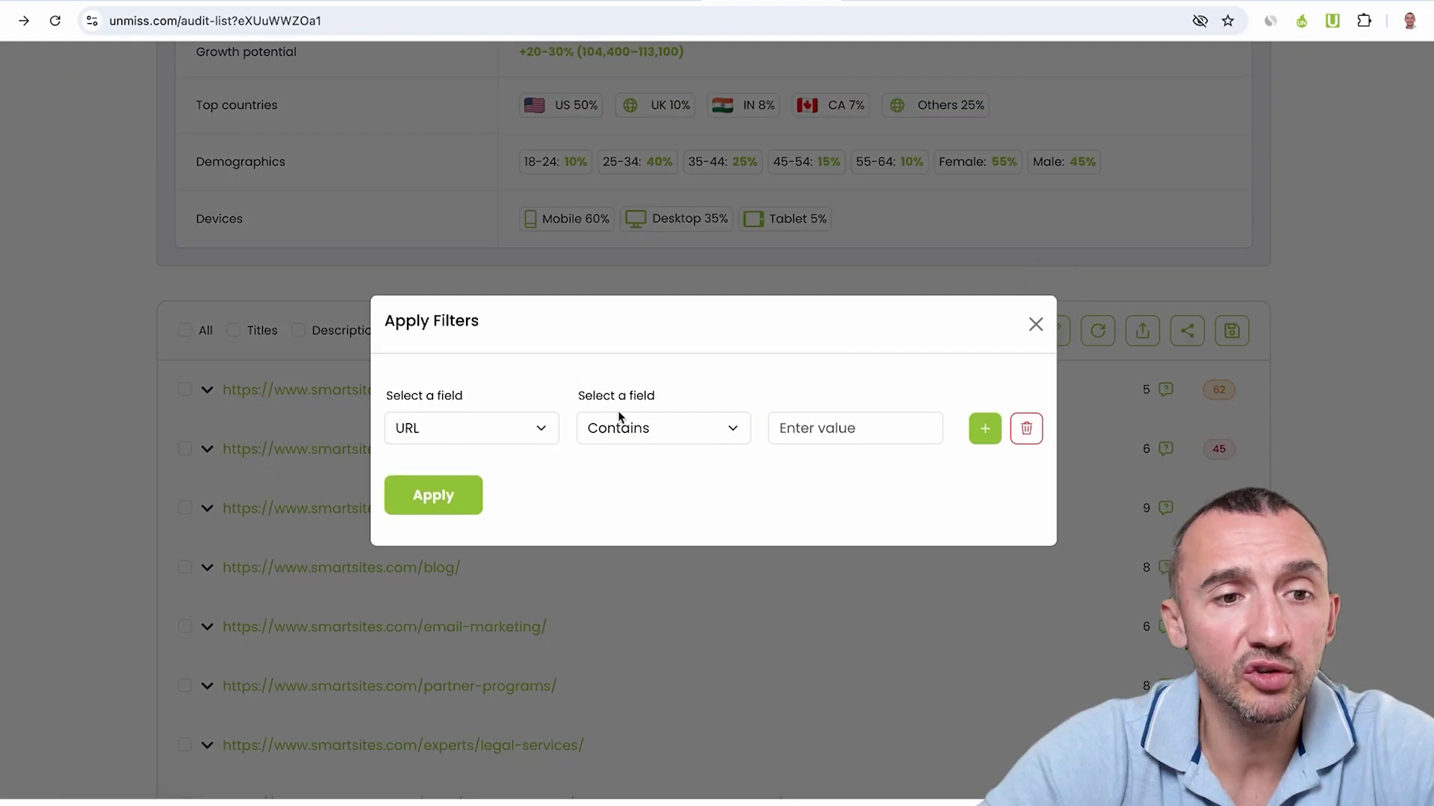
{"action": "left_click", "coordinate": [479, 423]}
{"action": "left_click", "coordinate": [417, 678]}
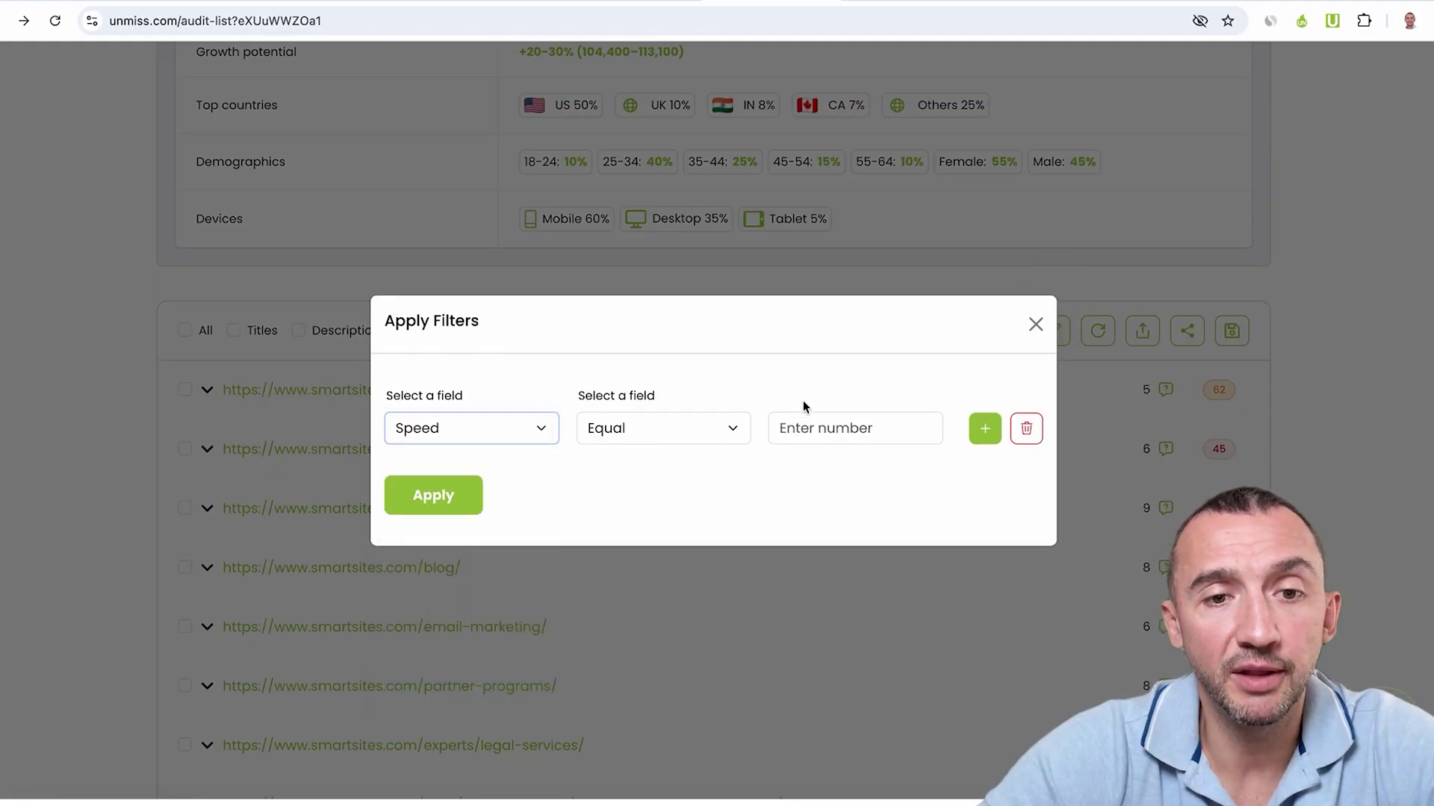
{"action": "left_click", "coordinate": [678, 435]}
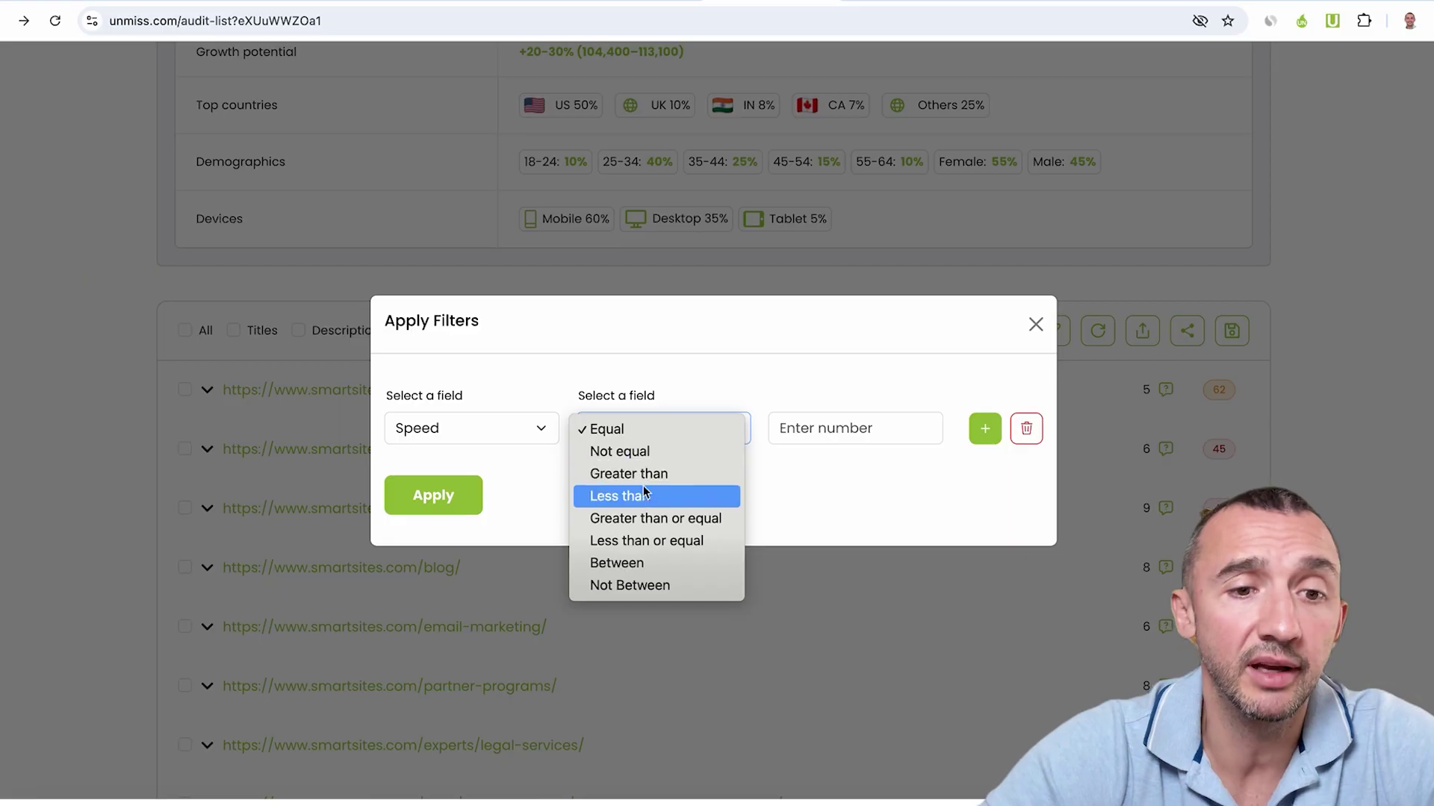
{"action": "left_click", "coordinate": [873, 430]}
{"action": "type", "text": "50"}
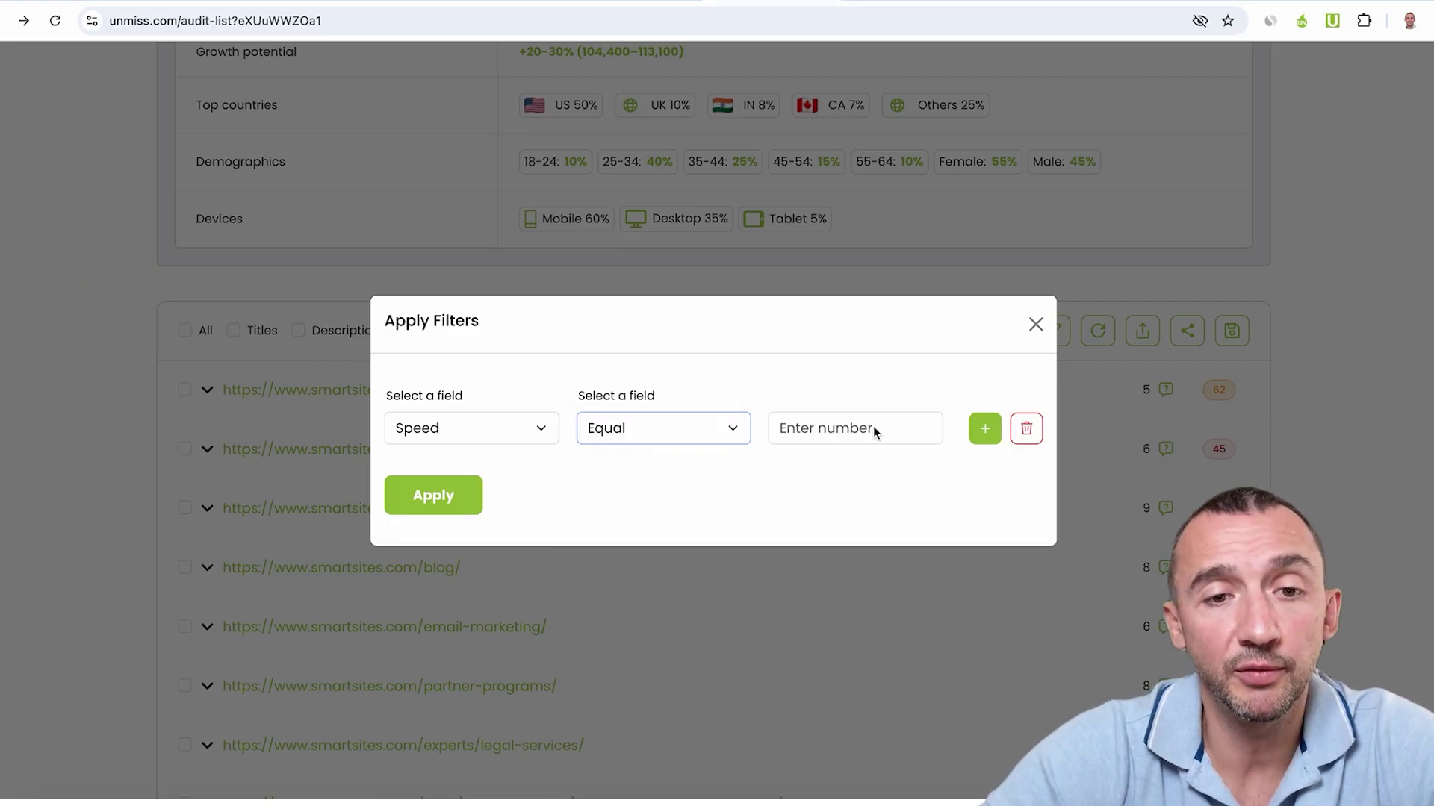
{"action": "left_click", "coordinate": [988, 433]}
{"action": "left_click", "coordinate": [438, 535]}
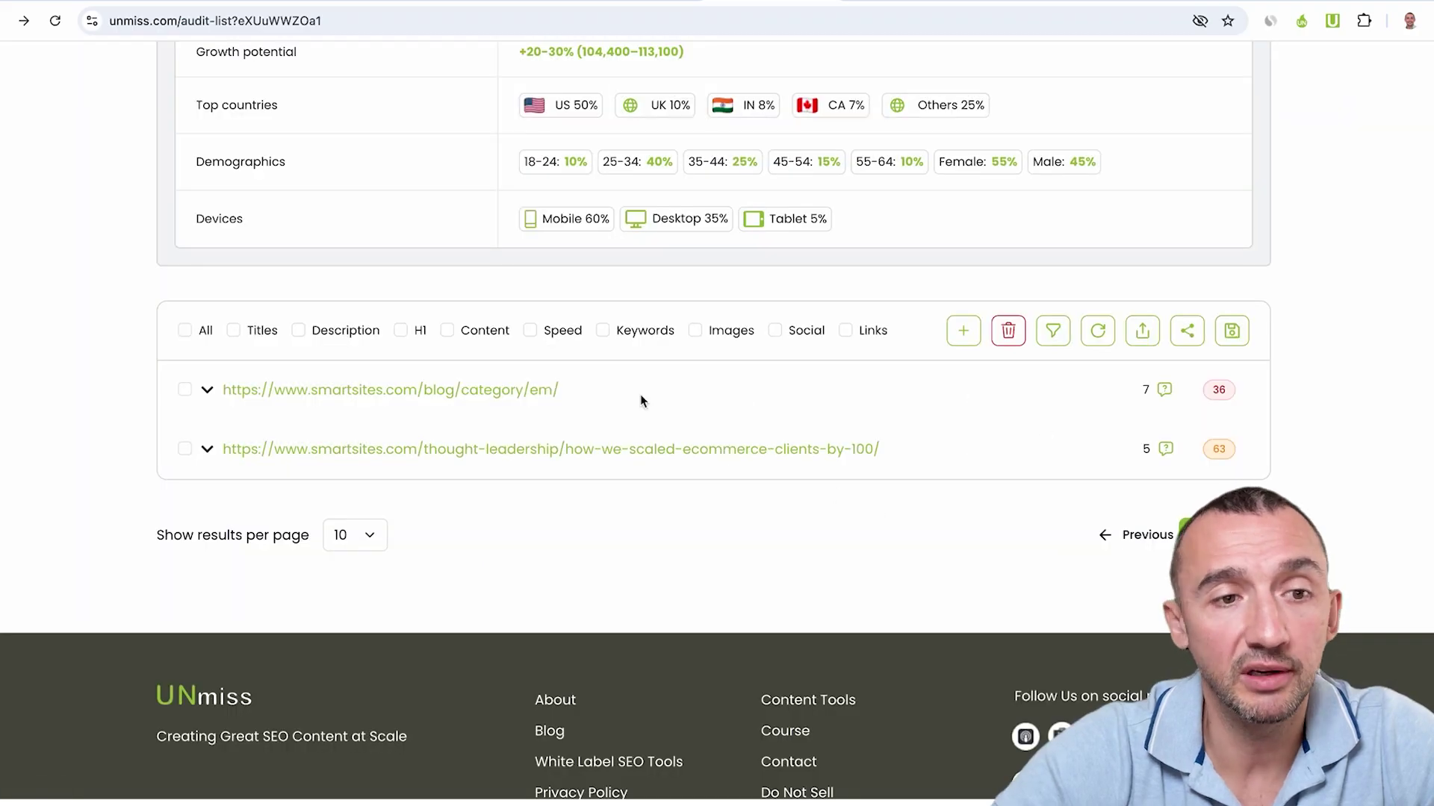
{"action": "left_click", "coordinate": [208, 391]}
{"action": "scroll", "coordinate": [660, 406], "scroll_direction": "down", "scroll_amount": 3}
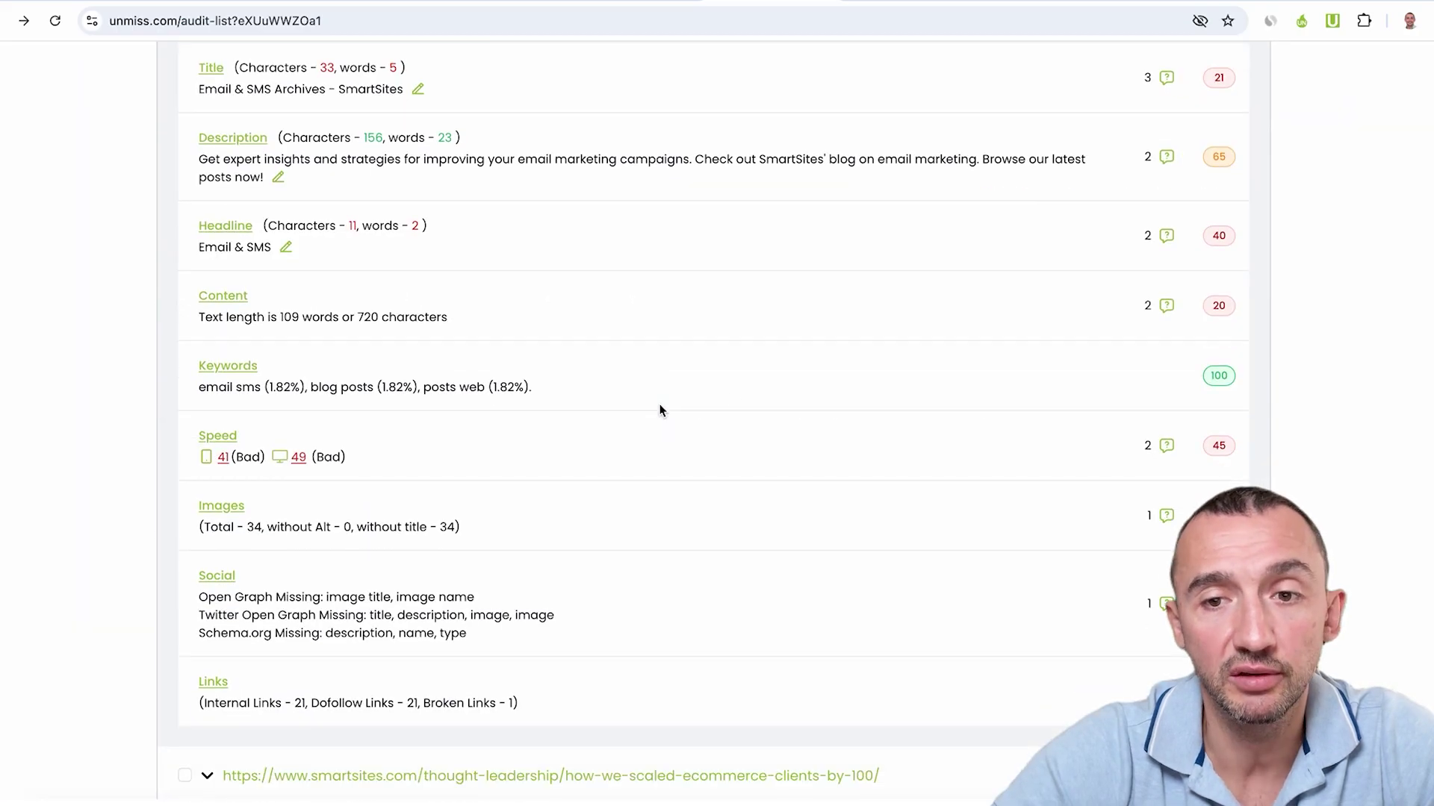
{"action": "scroll", "coordinate": [912, 544], "scroll_direction": "up", "scroll_amount": 5}
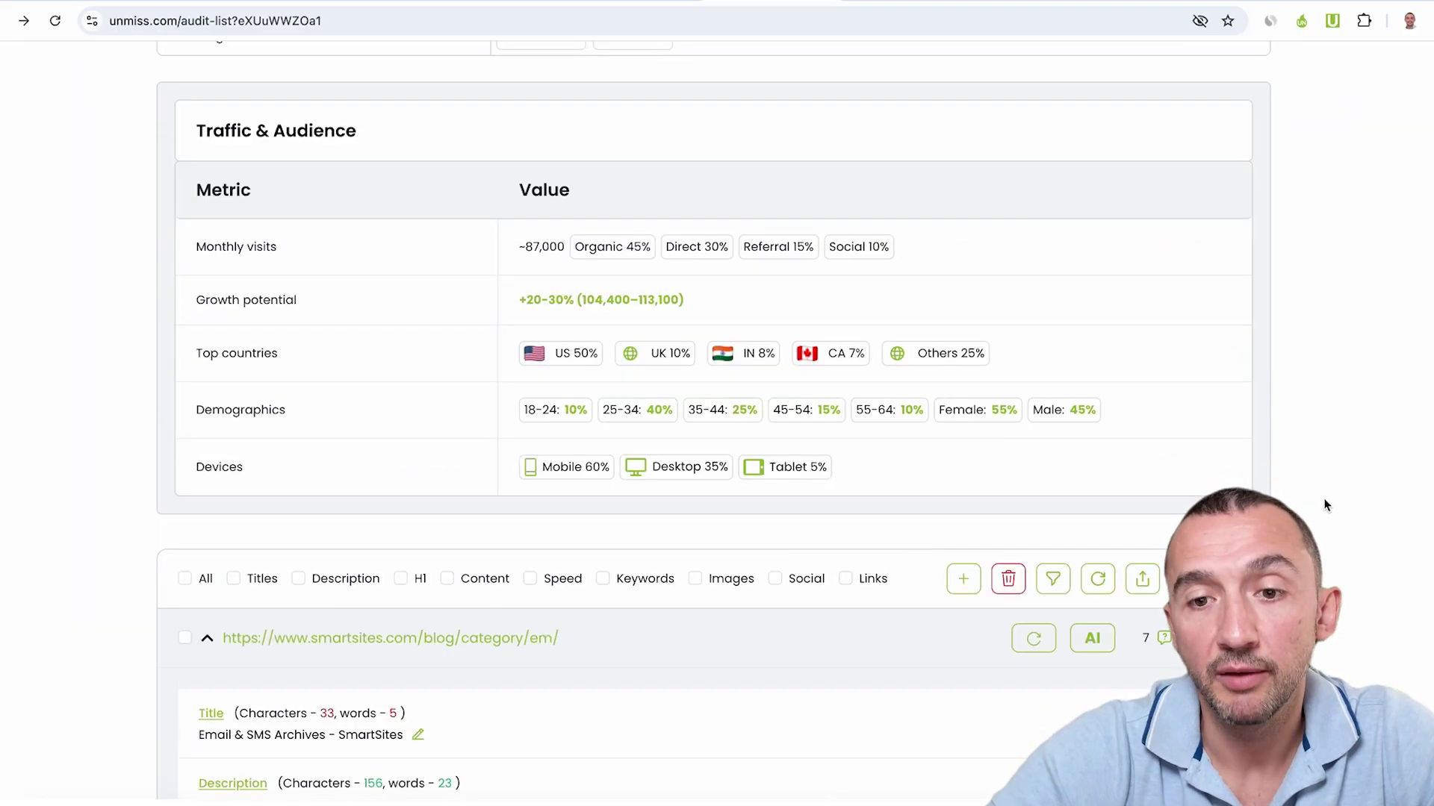
Save the audit's share link, then clear the filter and show only Speed results
{"action": "left_click", "coordinate": [1186, 579]}
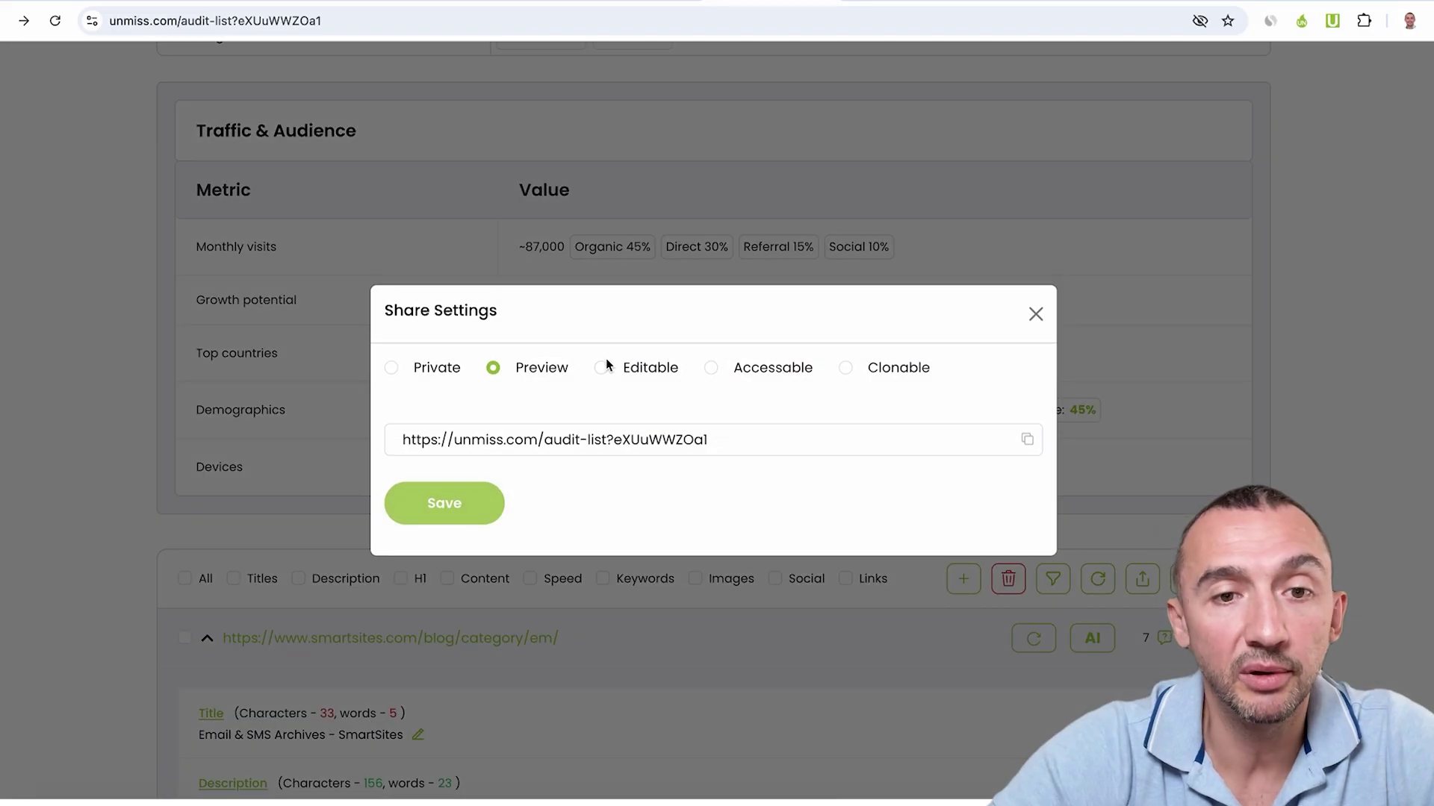
{"action": "left_click", "coordinate": [1026, 439]}
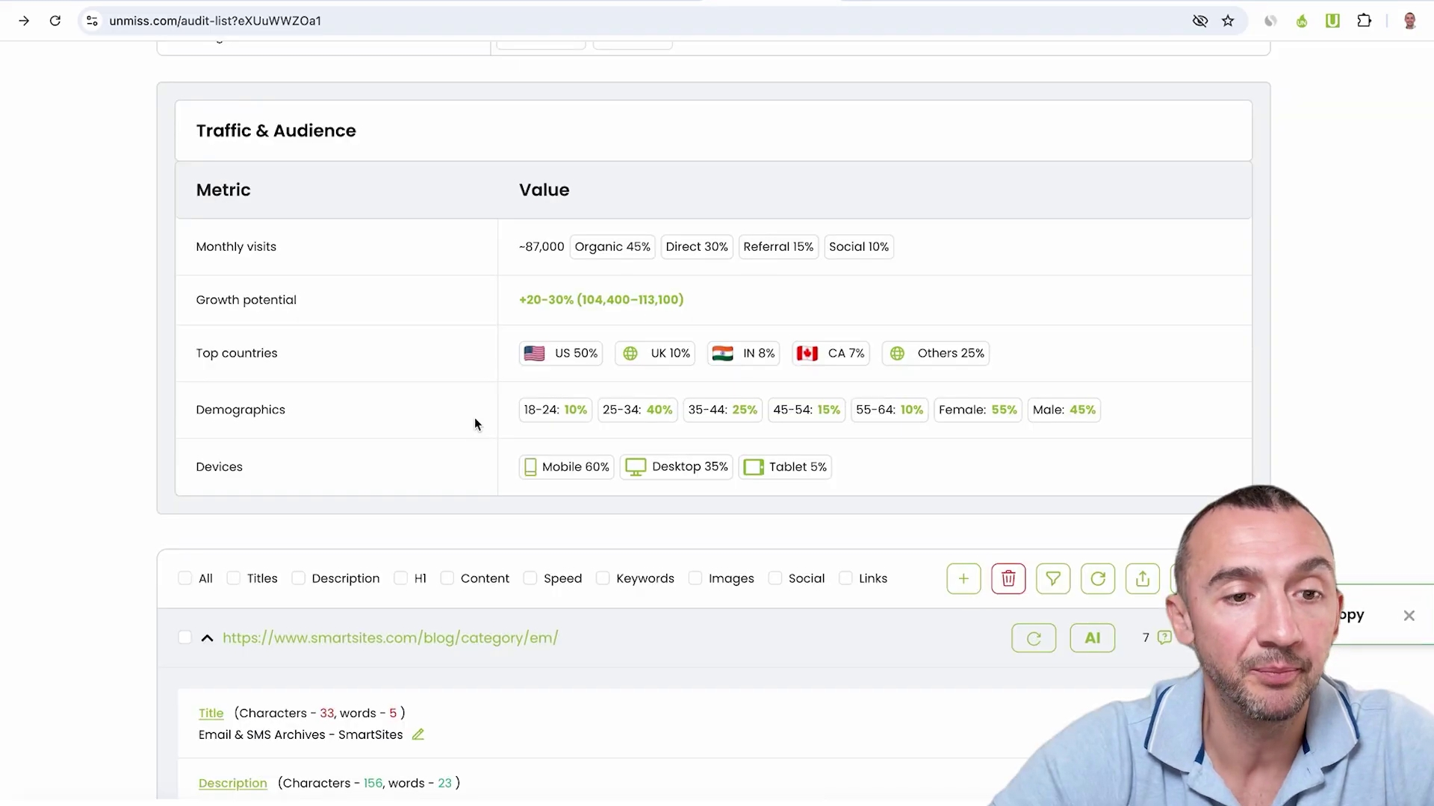
{"action": "scroll", "coordinate": [440, 592], "scroll_direction": "down", "scroll_amount": 1}
{"action": "scroll", "coordinate": [504, 510], "scroll_direction": "down", "scroll_amount": 2}
{"action": "scroll", "coordinate": [530, 296], "scroll_direction": "up", "scroll_amount": 1}
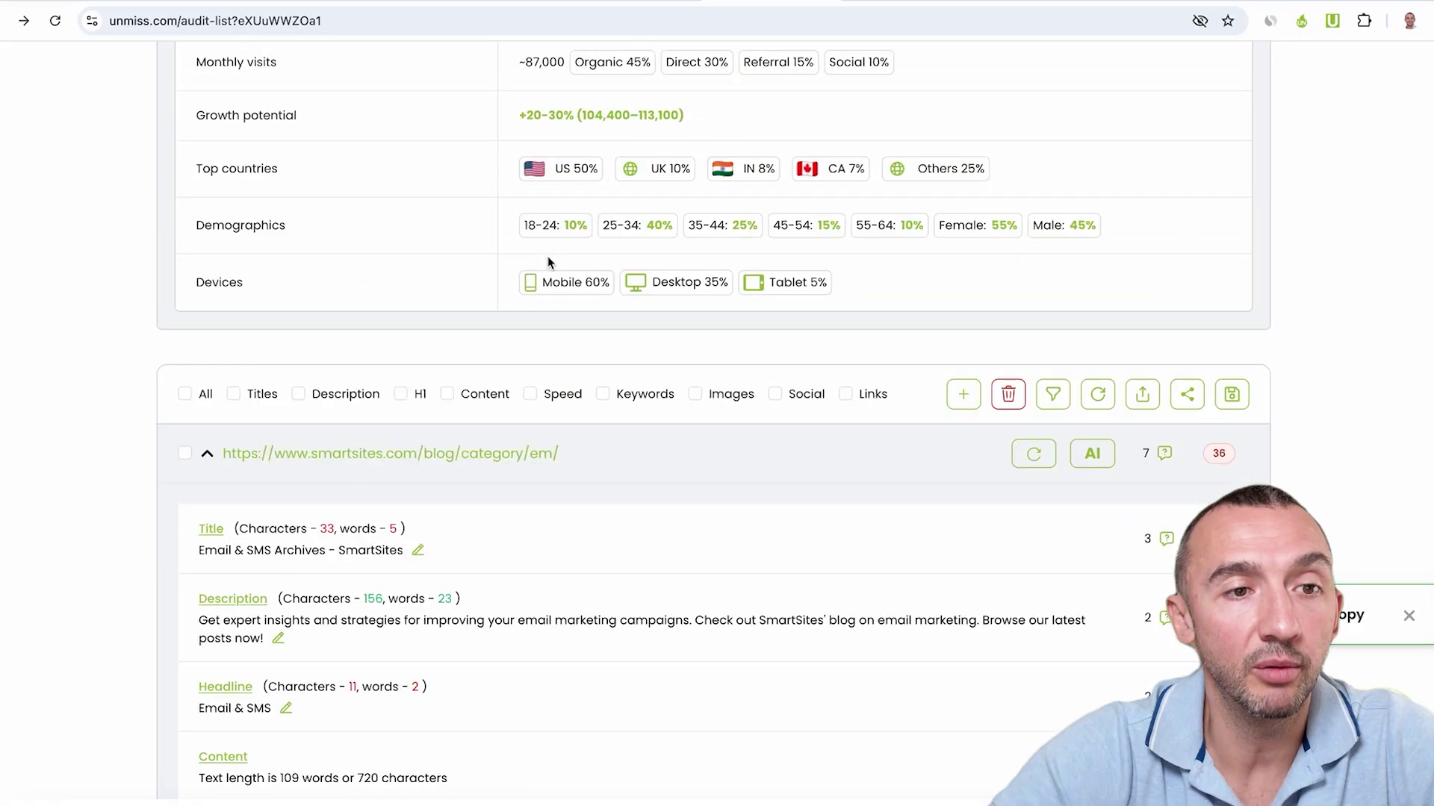
{"action": "scroll", "coordinate": [547, 257], "scroll_direction": "up", "scroll_amount": 4}
{"action": "scroll", "coordinate": [362, 219], "scroll_direction": "up", "scroll_amount": 2}
{"action": "left_click", "coordinate": [376, 299]}
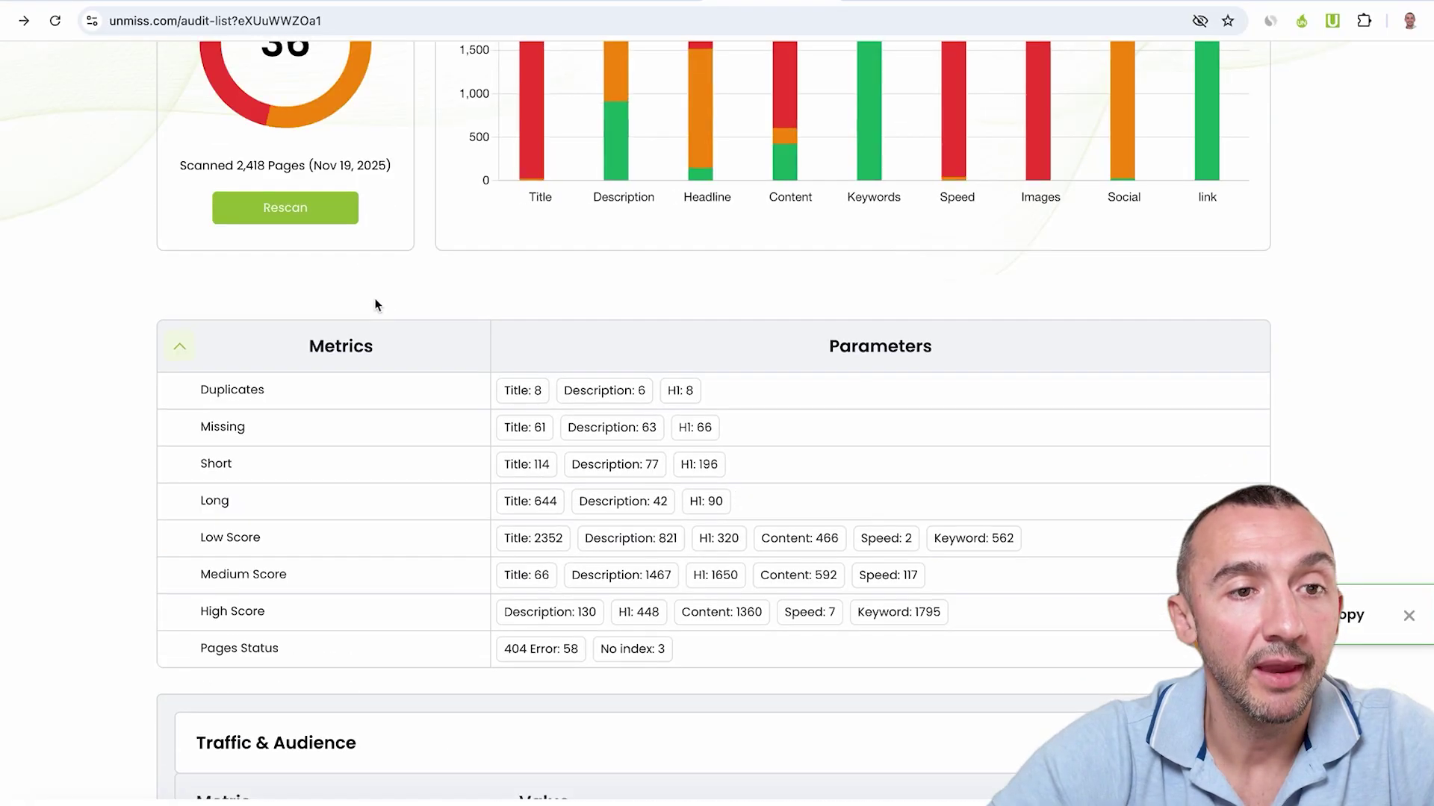
{"action": "scroll", "coordinate": [667, 418], "scroll_direction": "down", "scroll_amount": 6}
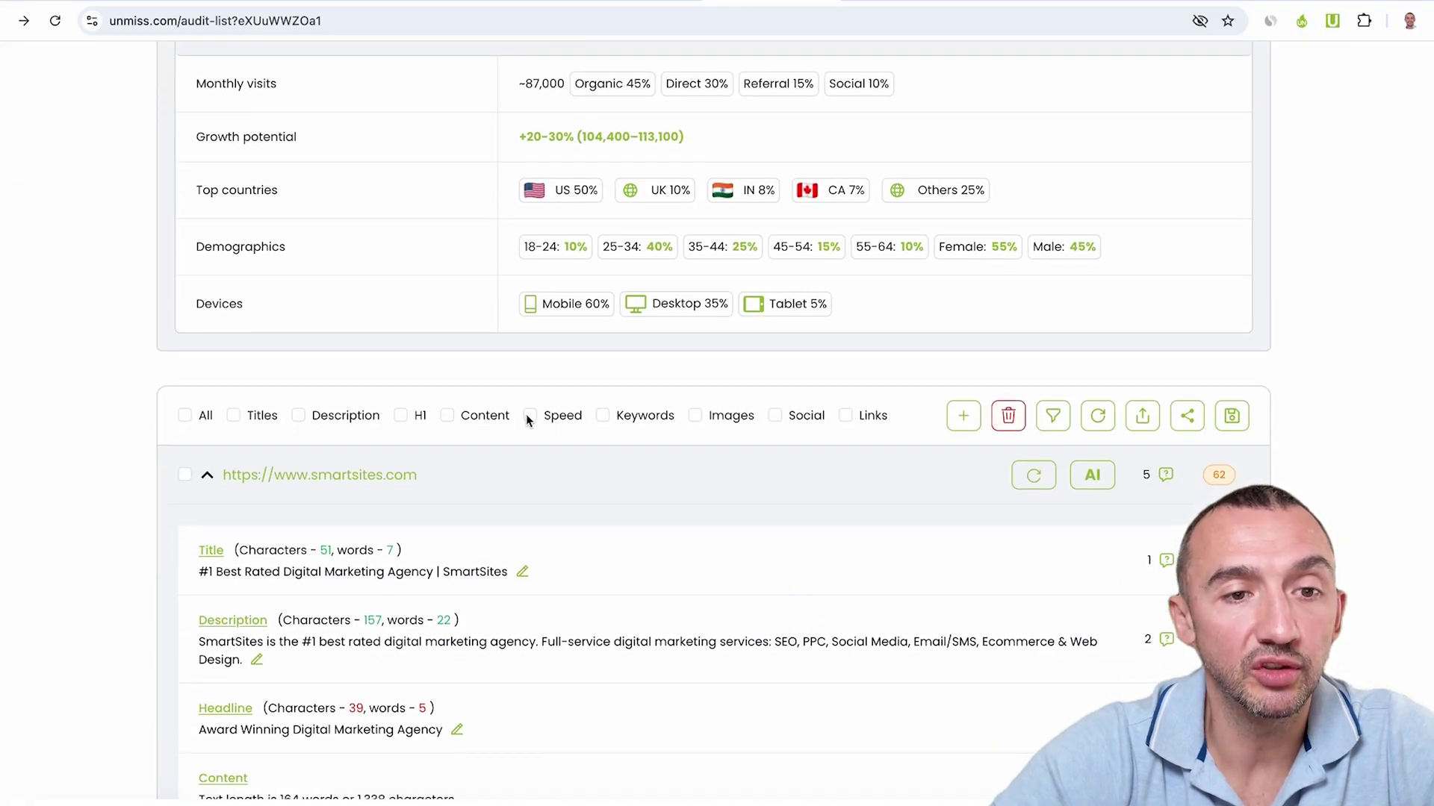
{"action": "left_click", "coordinate": [528, 416]}
{"action": "scroll", "coordinate": [795, 403], "scroll_direction": "down", "scroll_amount": 1}
{"action": "scroll", "coordinate": [794, 404], "scroll_direction": "down", "scroll_amount": 1}
{"action": "scroll", "coordinate": [795, 403], "scroll_direction": "down", "scroll_amount": 4}
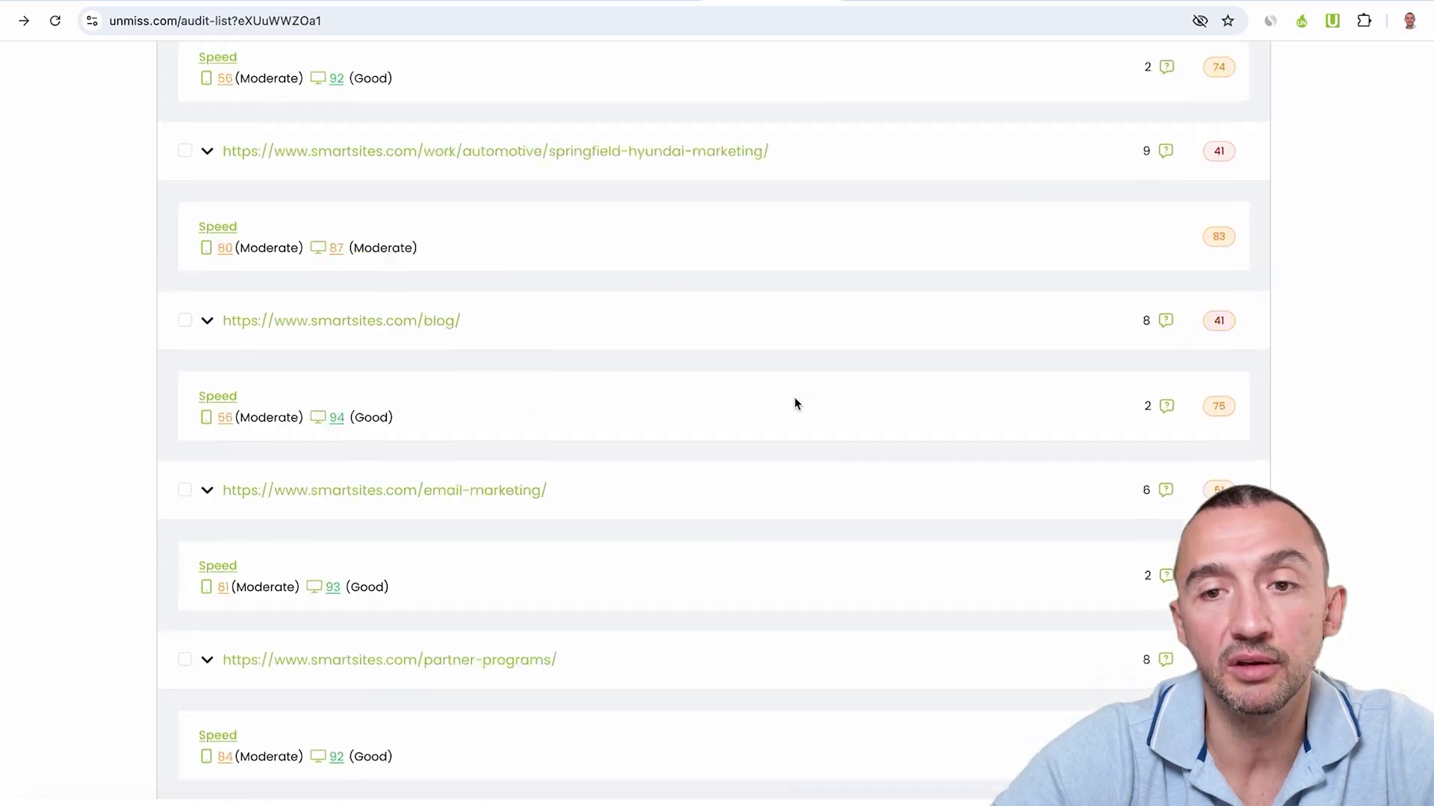
{"action": "scroll", "coordinate": [796, 403], "scroll_direction": "up", "scroll_amount": 3}
{"action": "scroll", "coordinate": [796, 404], "scroll_direction": "up", "scroll_amount": 2}
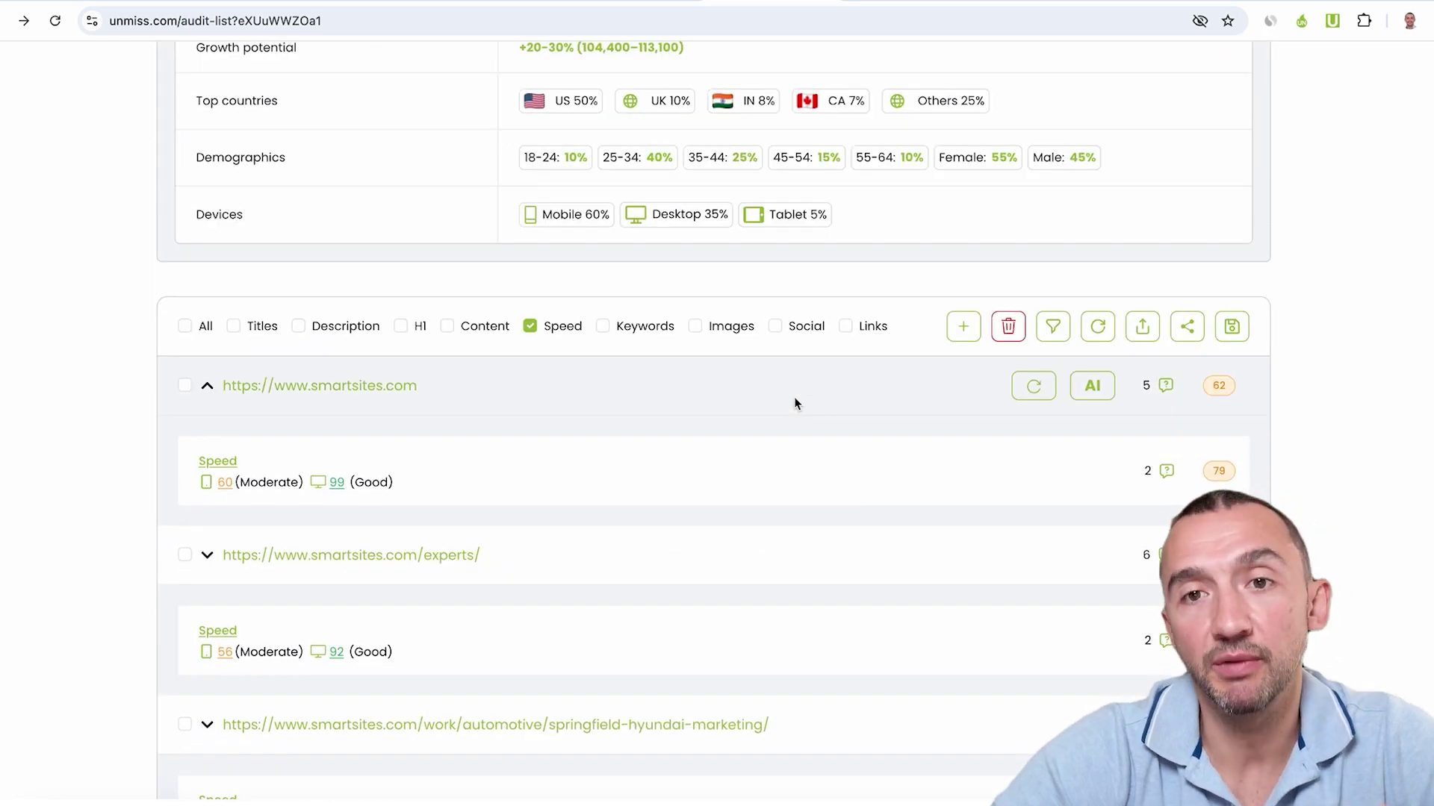
{"action": "scroll", "coordinate": [1307, 363], "scroll_direction": "up", "scroll_amount": 6}
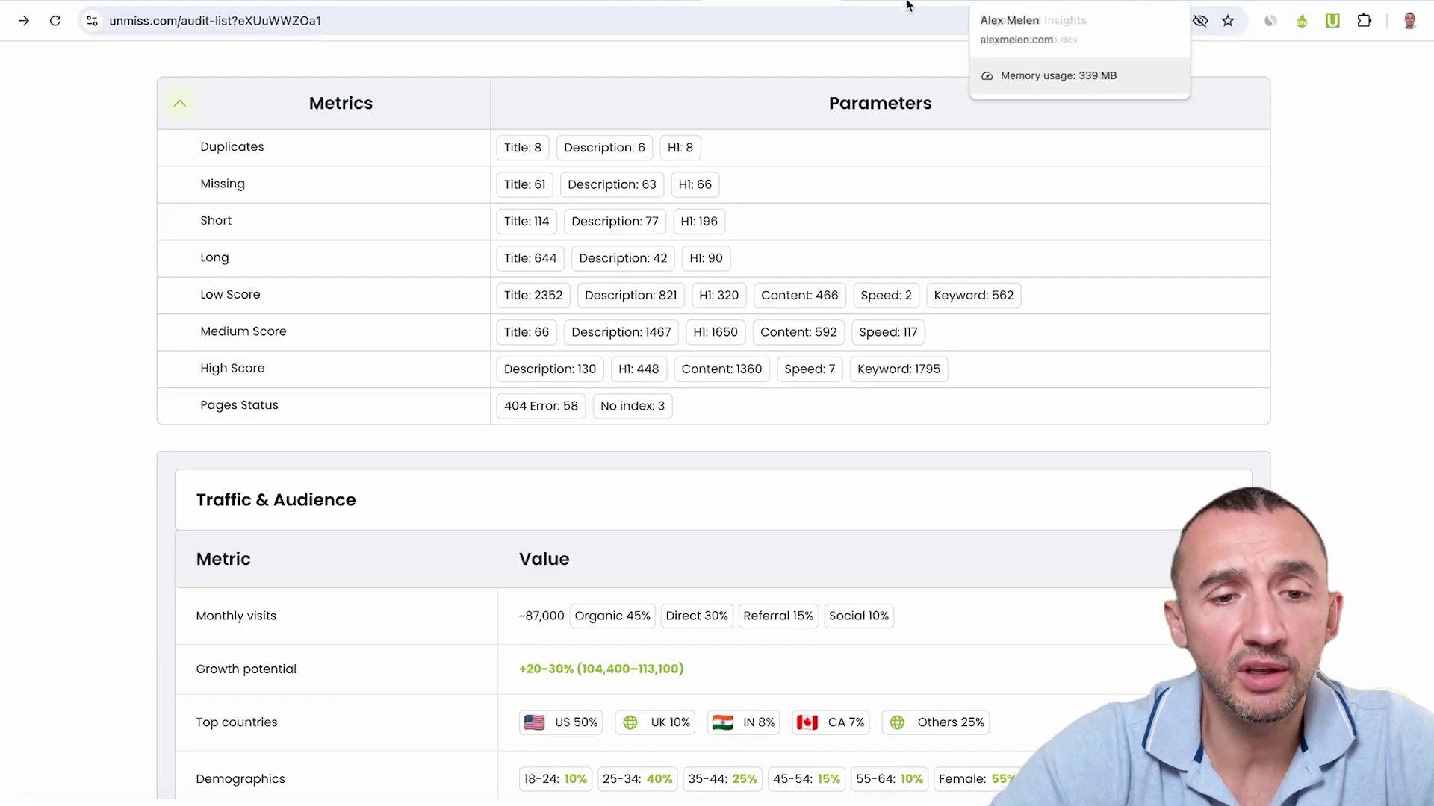
{"action": "scroll", "coordinate": [962, 500], "scroll_direction": "down", "scroll_amount": 2}
{"action": "scroll", "coordinate": [963, 504], "scroll_direction": "up", "scroll_amount": 5}
{"action": "scroll", "coordinate": [961, 504], "scroll_direction": "up", "scroll_amount": 3}
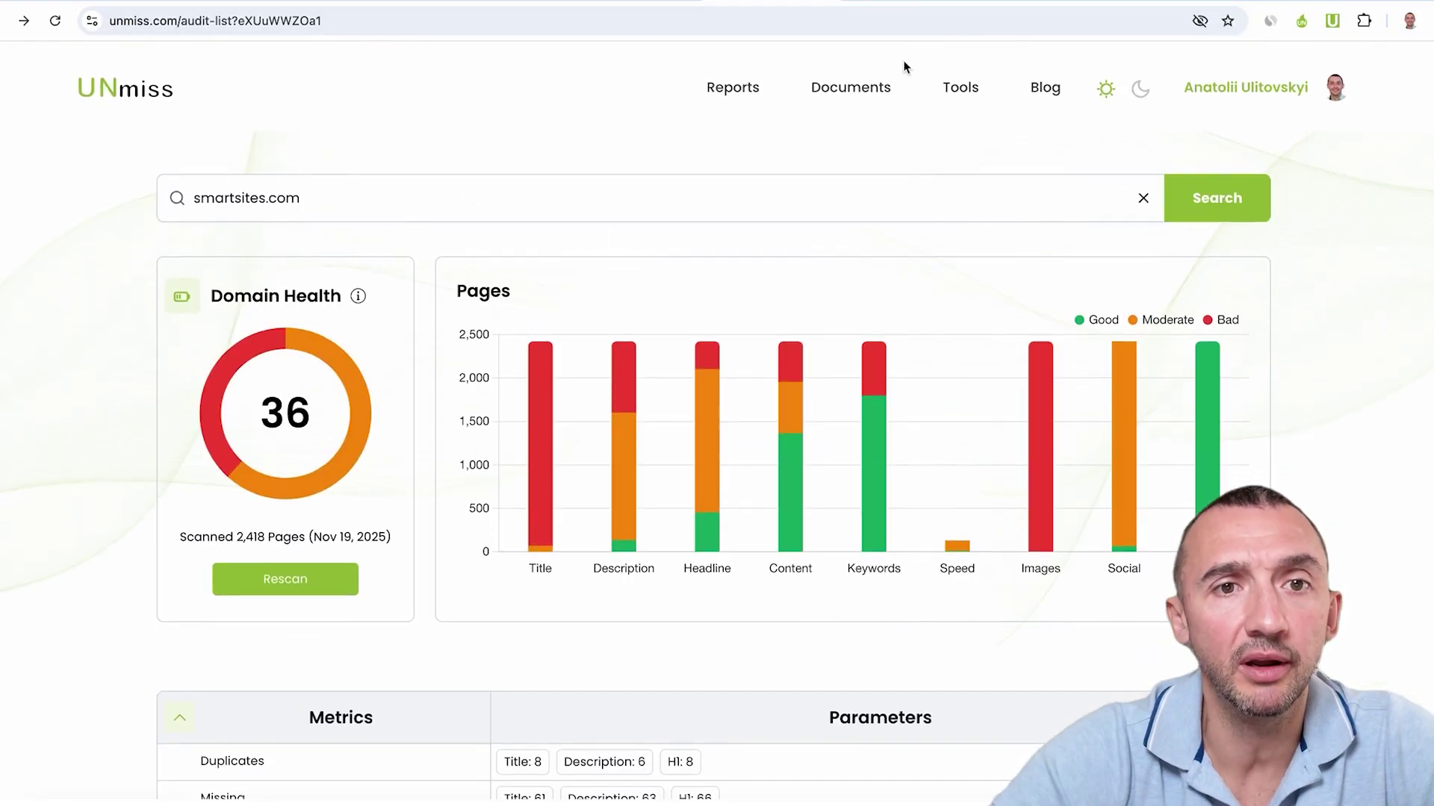
View the saved Reports table, then the Documents page with its folders
{"action": "left_click", "coordinate": [710, 88]}
{"action": "scroll", "coordinate": [893, 262], "scroll_direction": "down", "scroll_amount": 2}
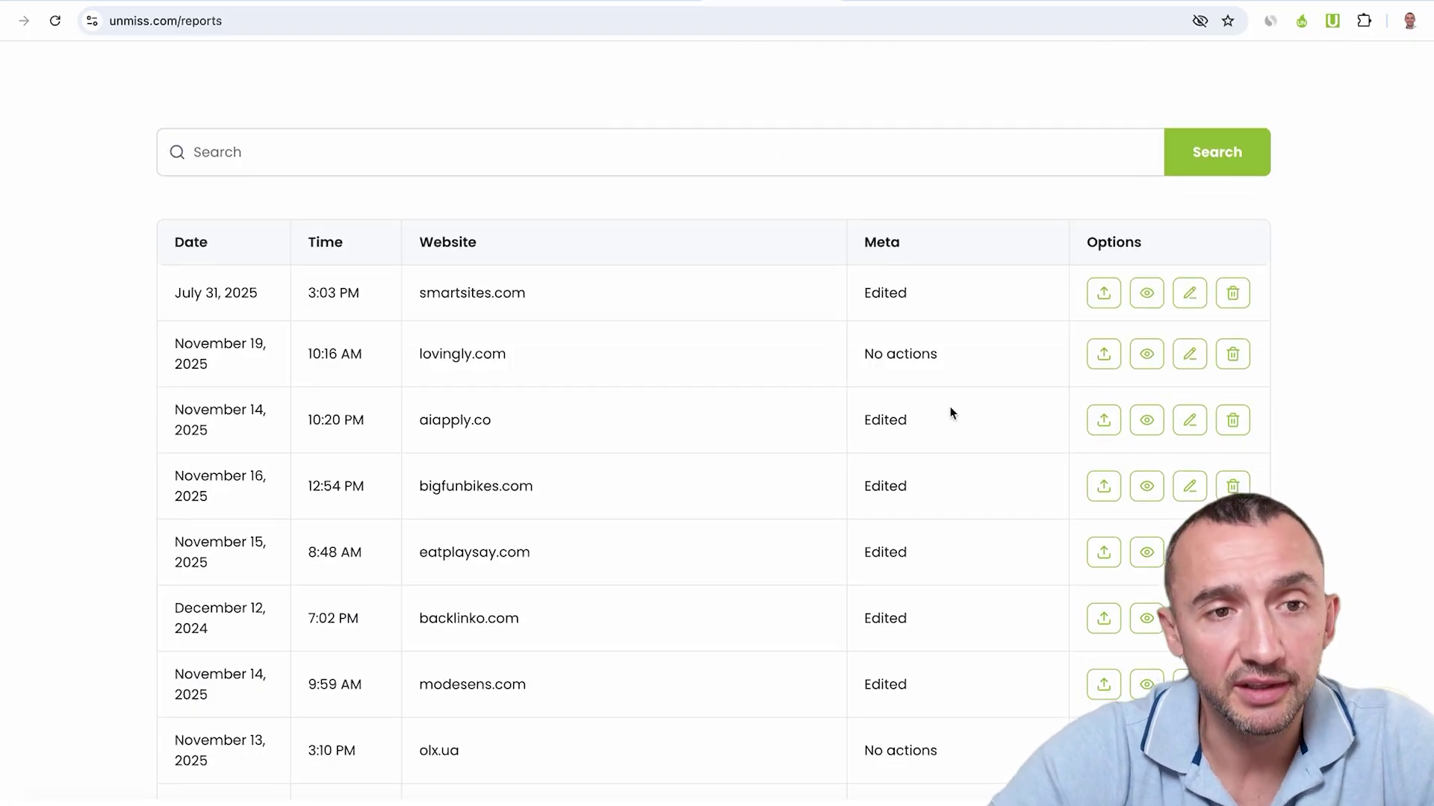
{"action": "scroll", "coordinate": [949, 413], "scroll_direction": "up", "scroll_amount": 1}
{"action": "scroll", "coordinate": [950, 414], "scroll_direction": "down", "scroll_amount": 3}
{"action": "scroll", "coordinate": [950, 413], "scroll_direction": "up", "scroll_amount": 5}
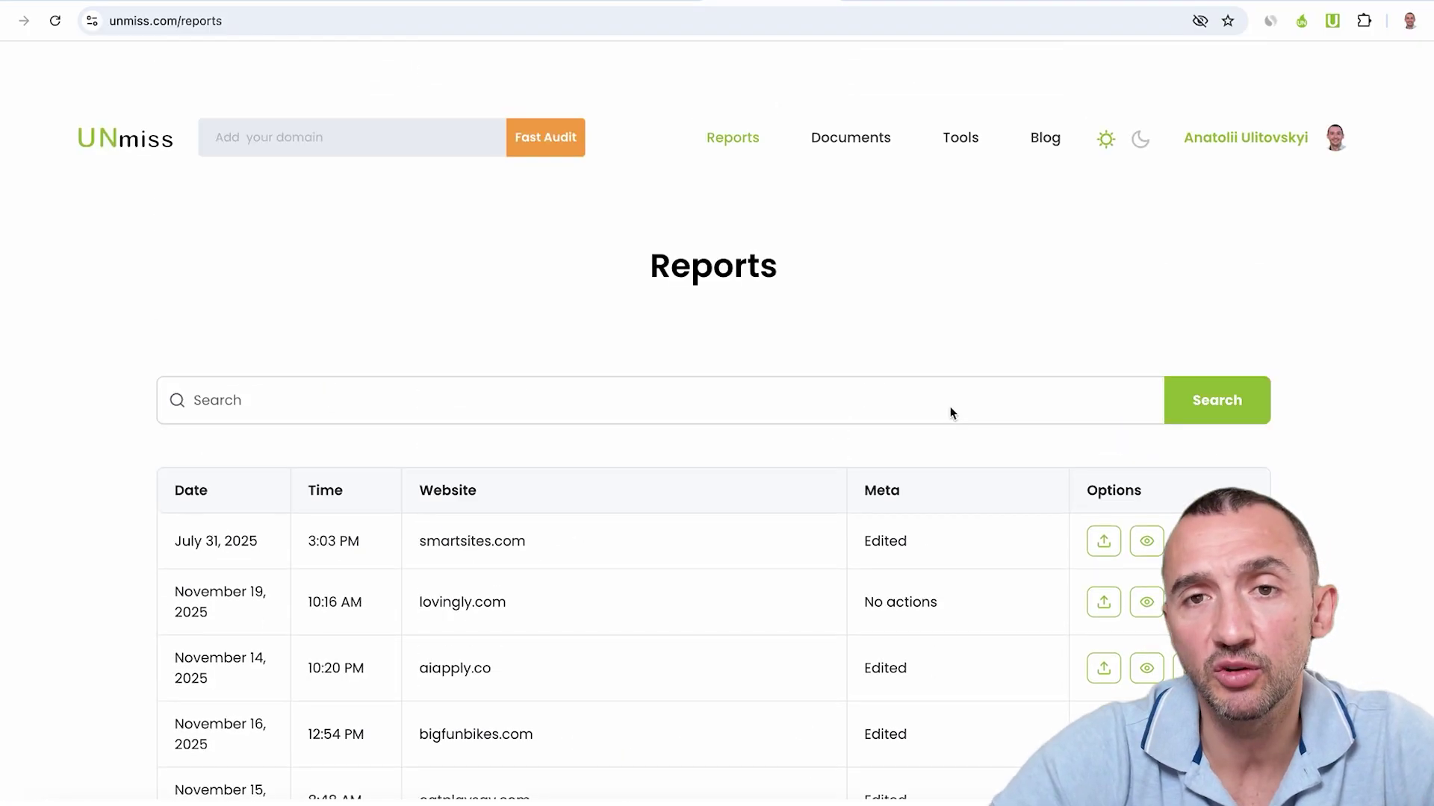
{"action": "scroll", "coordinate": [950, 413], "scroll_direction": "down", "scroll_amount": 1}
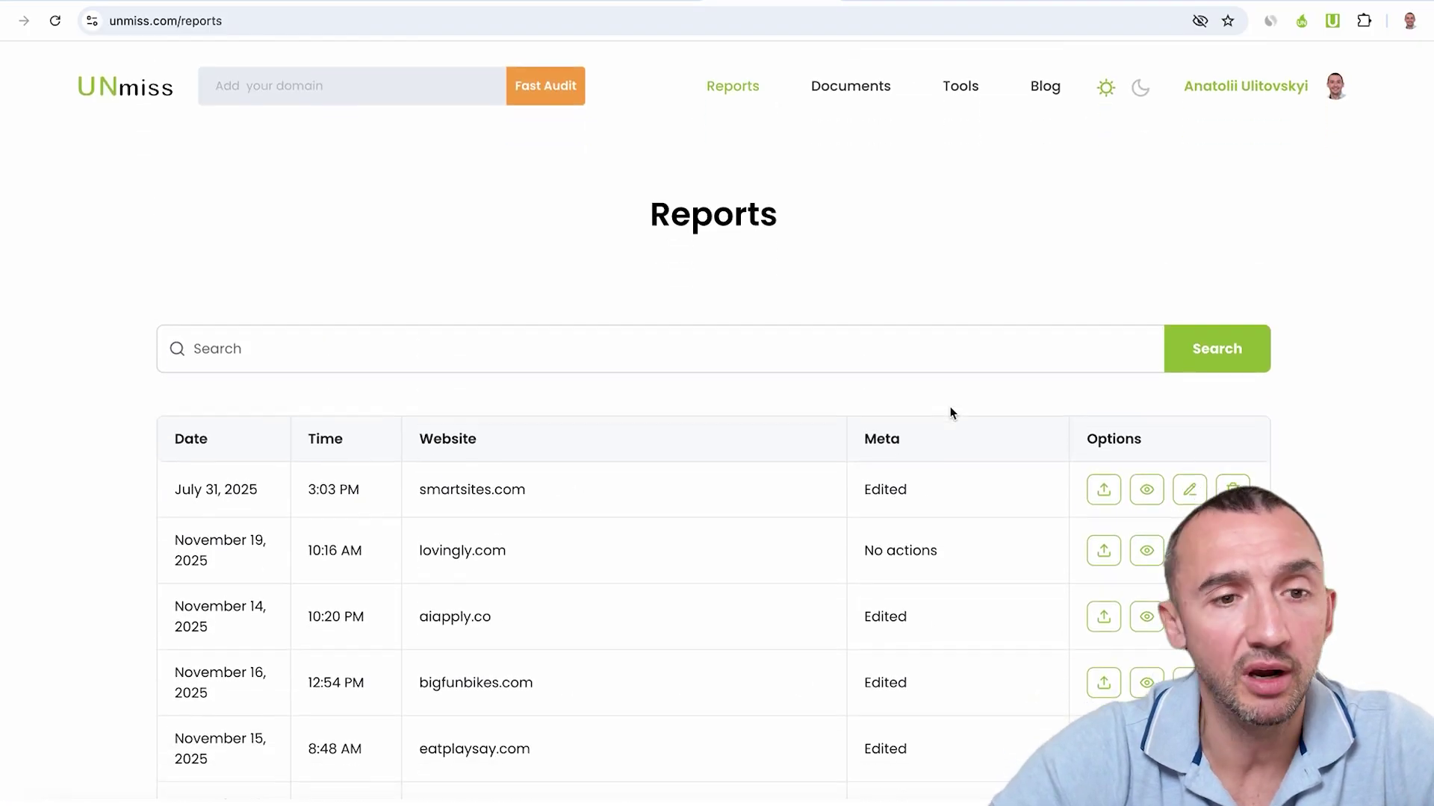
{"action": "left_click", "coordinate": [857, 100]}
{"action": "scroll", "coordinate": [953, 374], "scroll_direction": "down", "scroll_amount": 1}
{"action": "scroll", "coordinate": [954, 374], "scroll_direction": "down", "scroll_amount": 5}
{"action": "scroll", "coordinate": [957, 377], "scroll_direction": "down", "scroll_amount": 10}
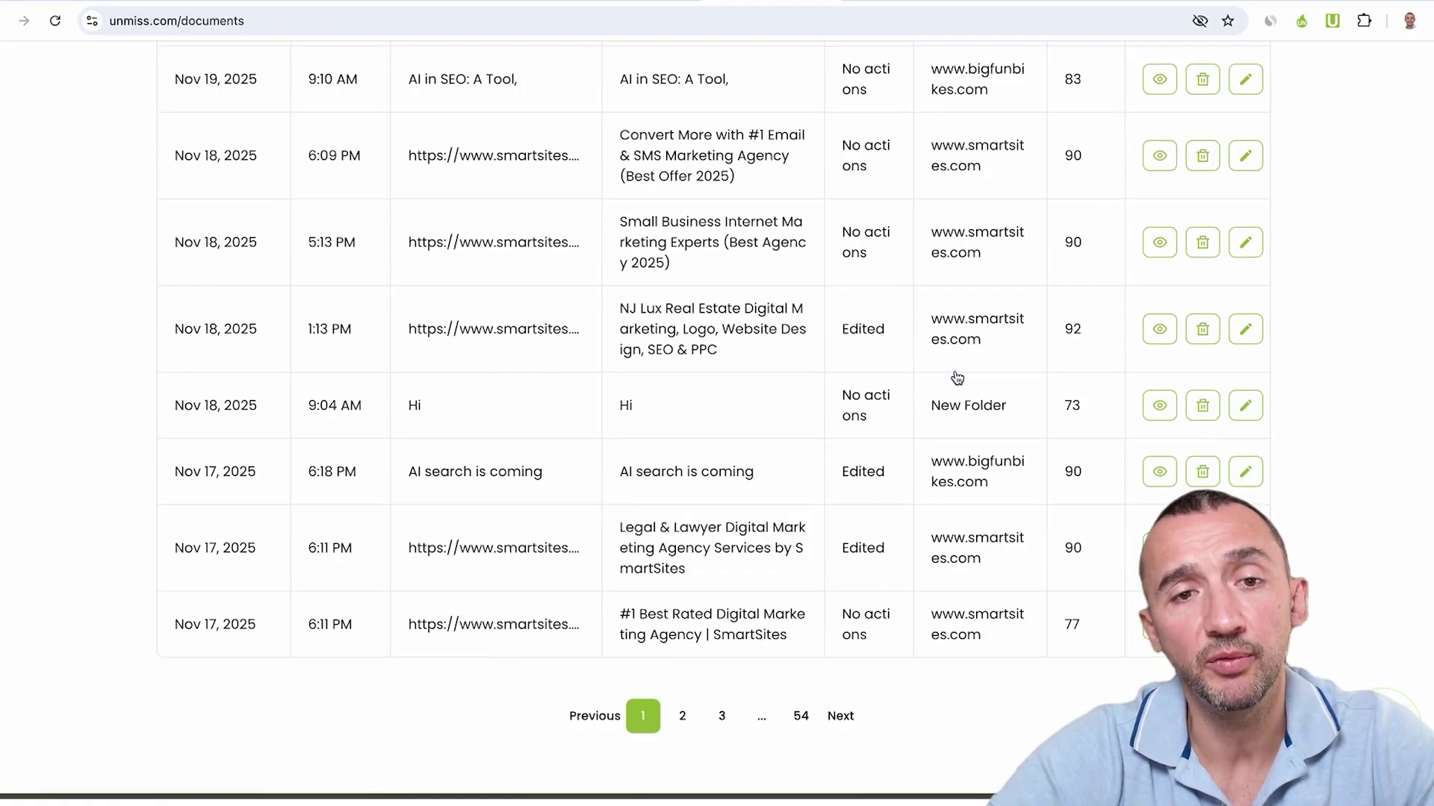
{"action": "scroll", "coordinate": [958, 378], "scroll_direction": "up", "scroll_amount": 4}
{"action": "scroll", "coordinate": [953, 374], "scroll_direction": "up", "scroll_amount": 3}
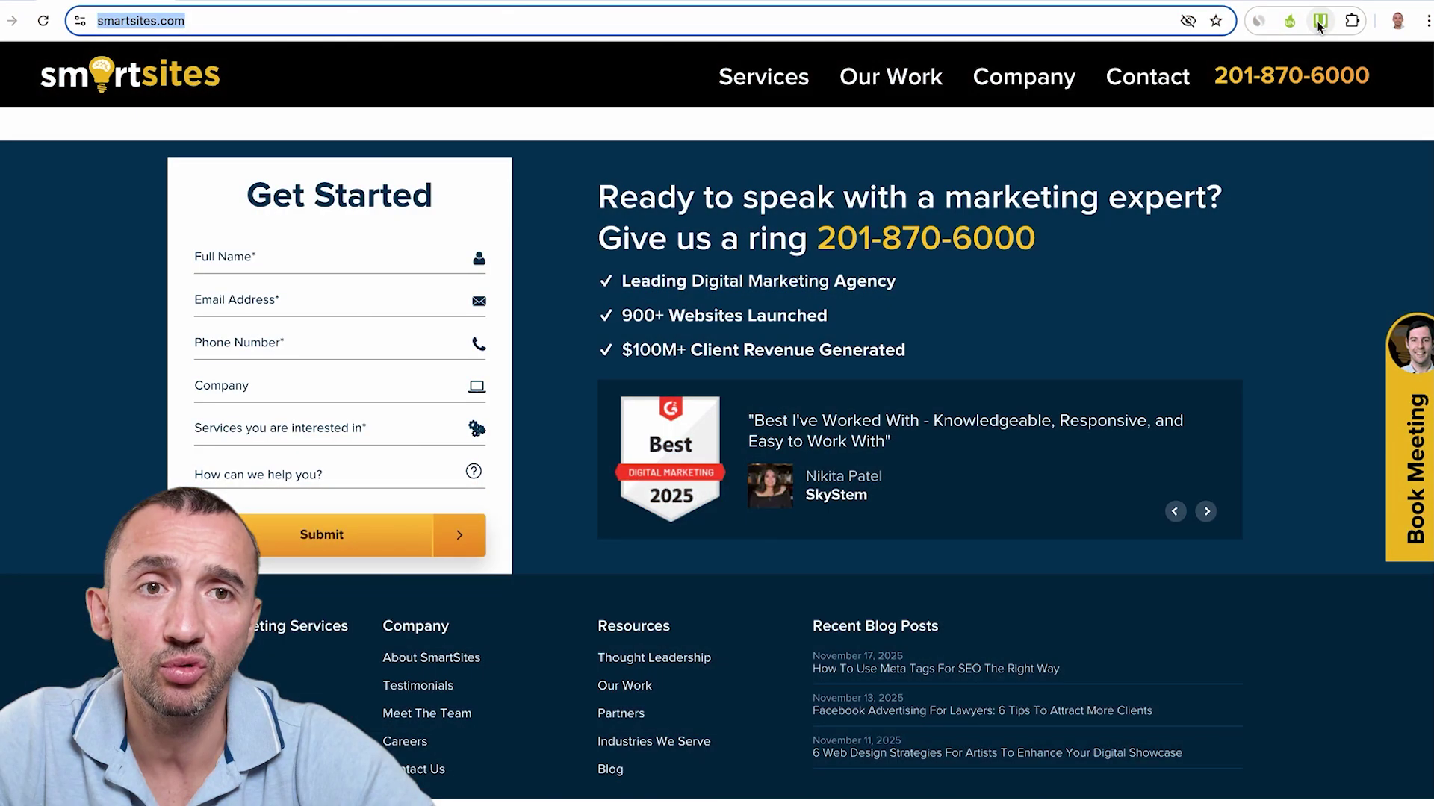
Analyse smartsites.com with the UNmiss extension, reviewing Meta scores, then Text scores
{"action": "left_click", "coordinate": [1321, 20]}
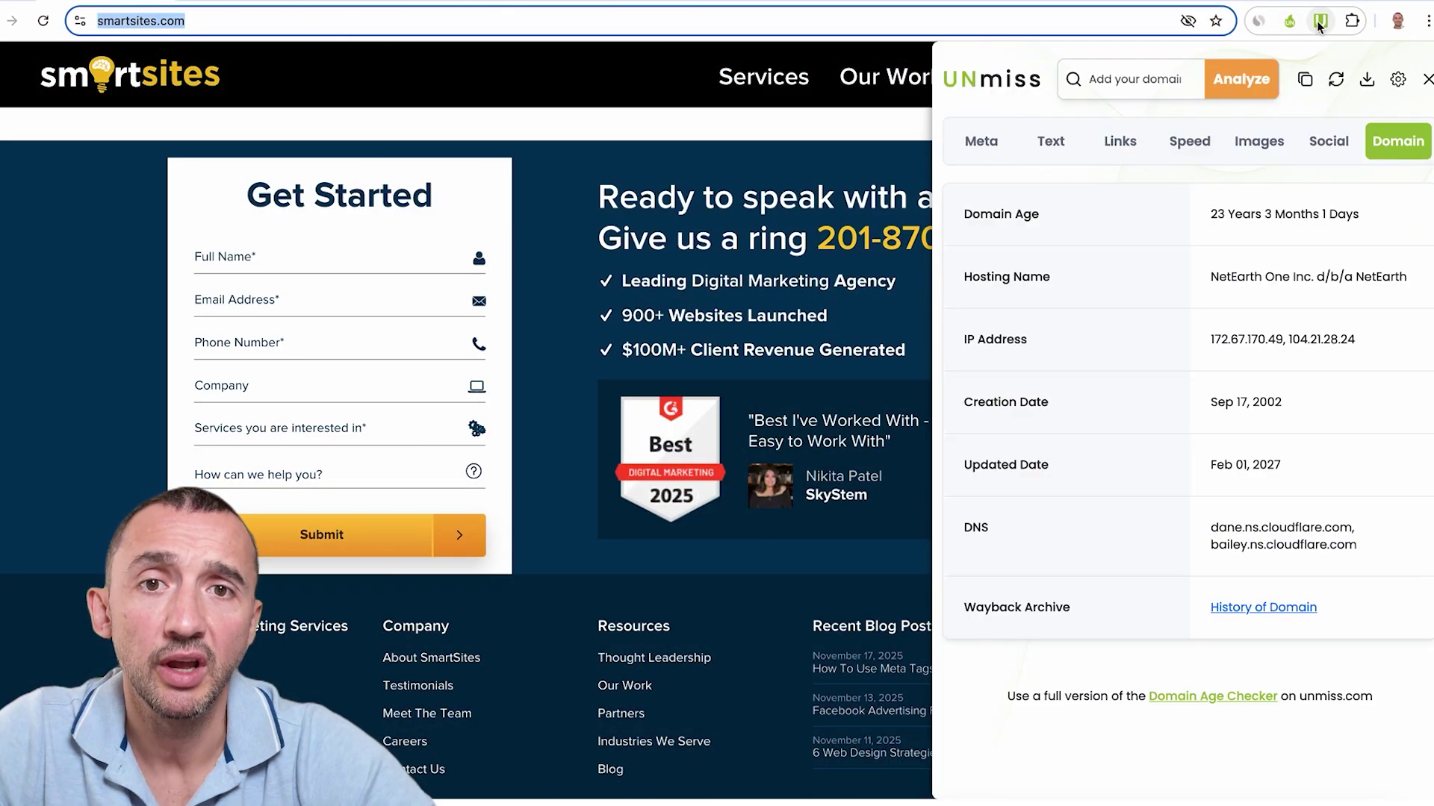
{"action": "left_click", "coordinate": [975, 152]}
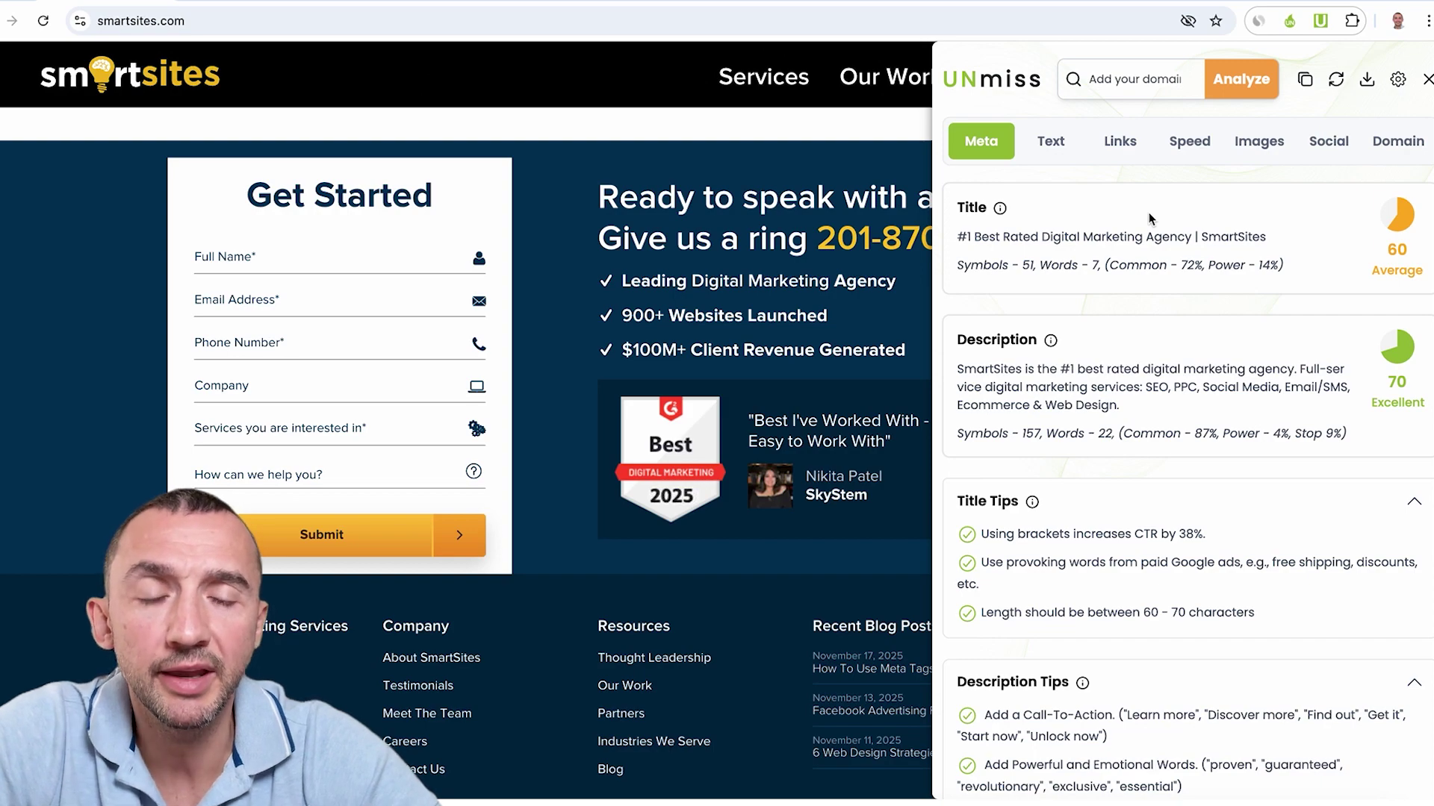
{"action": "scroll", "coordinate": [1154, 257], "scroll_direction": "down", "scroll_amount": 1}
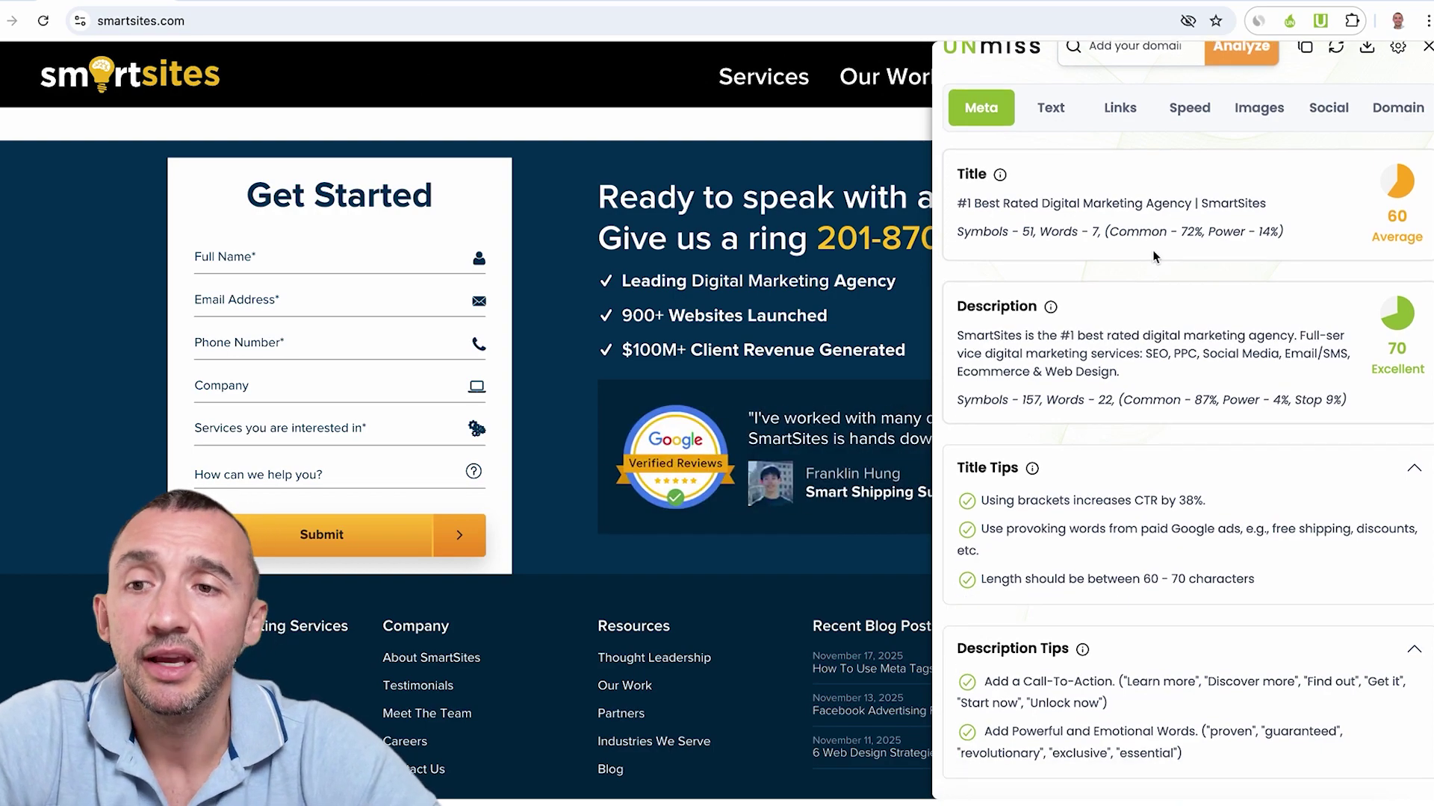
{"action": "scroll", "coordinate": [1154, 257], "scroll_direction": "down", "scroll_amount": 2}
{"action": "scroll", "coordinate": [1153, 256], "scroll_direction": "down", "scroll_amount": 5}
{"action": "scroll", "coordinate": [1154, 256], "scroll_direction": "down", "scroll_amount": 2}
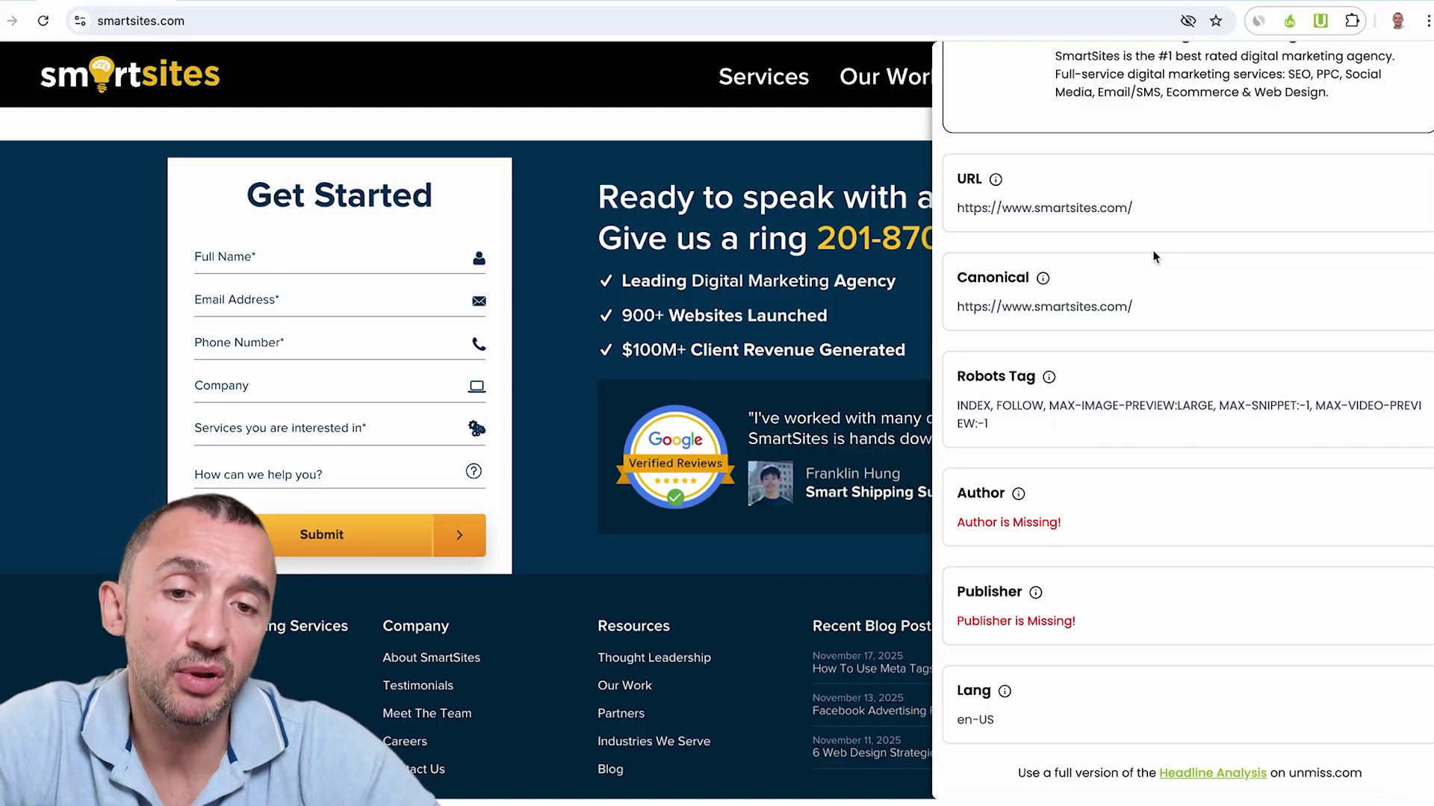
{"action": "scroll", "coordinate": [1154, 257], "scroll_direction": "up", "scroll_amount": 5}
{"action": "scroll", "coordinate": [1154, 256], "scroll_direction": "up", "scroll_amount": 5}
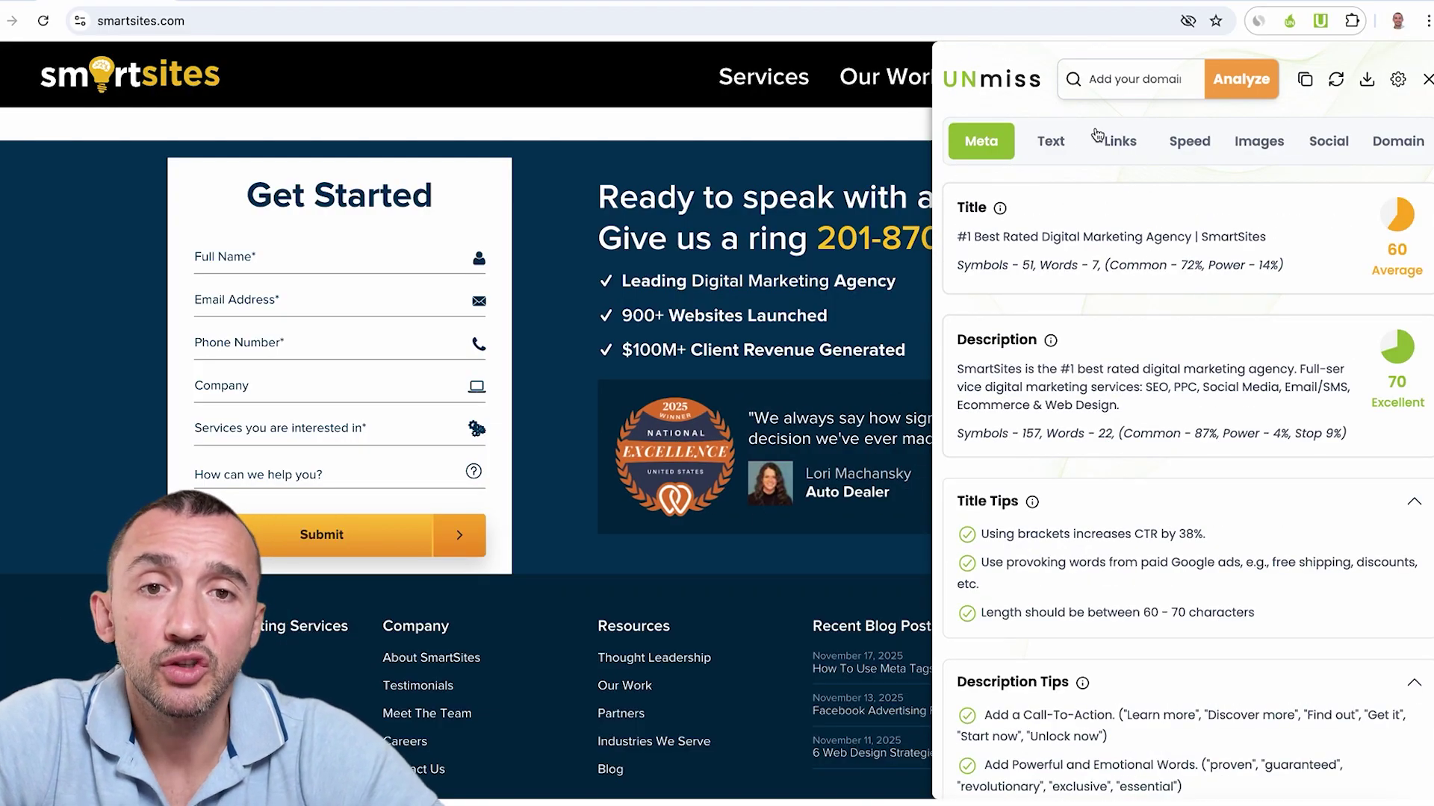
{"action": "scroll", "coordinate": [1059, 149], "scroll_direction": "down", "scroll_amount": 3}
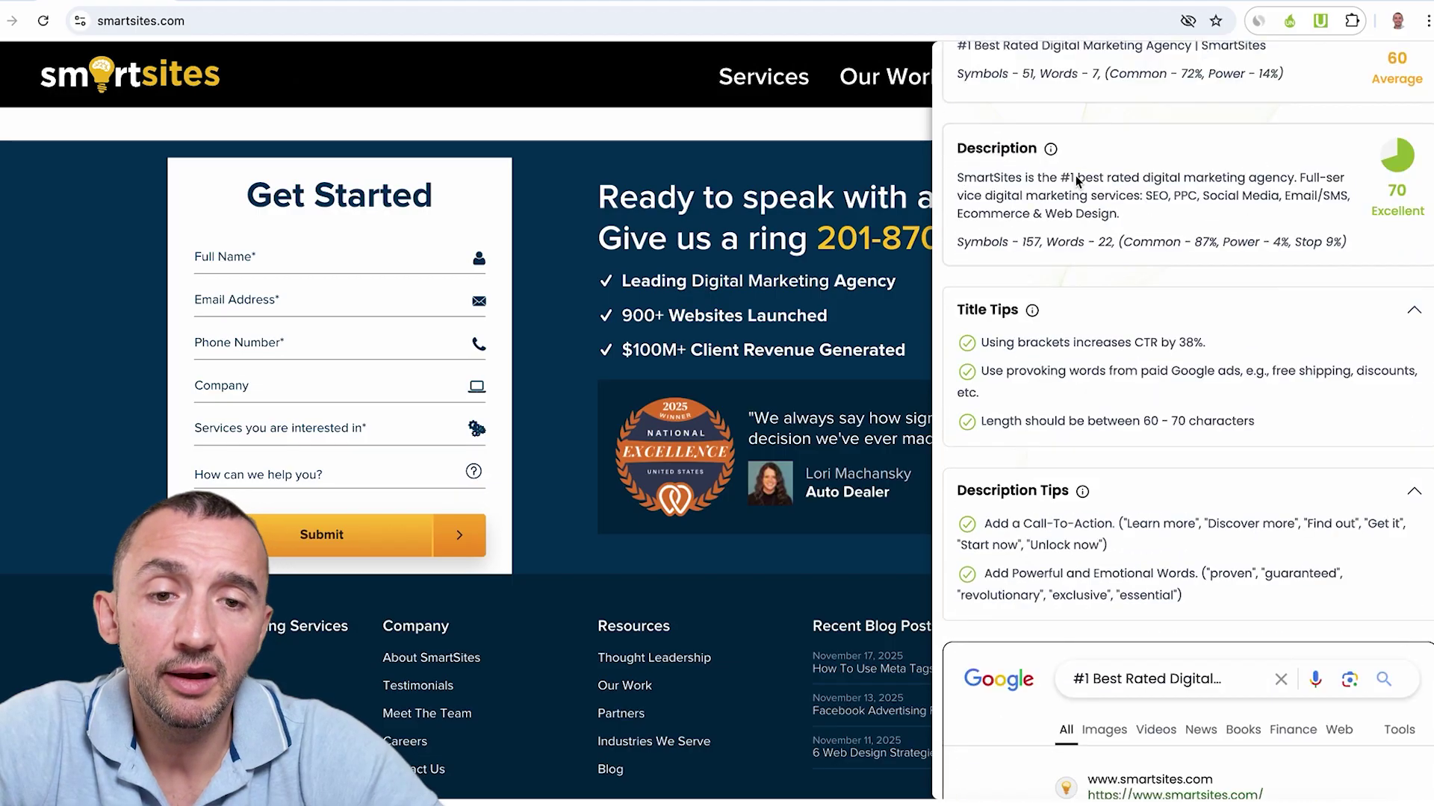
{"action": "scroll", "coordinate": [1059, 148], "scroll_direction": "down", "scroll_amount": 5}
{"action": "scroll", "coordinate": [1053, 113], "scroll_direction": "up", "scroll_amount": 5}
{"action": "scroll", "coordinate": [1039, 52], "scroll_direction": "up", "scroll_amount": 2}
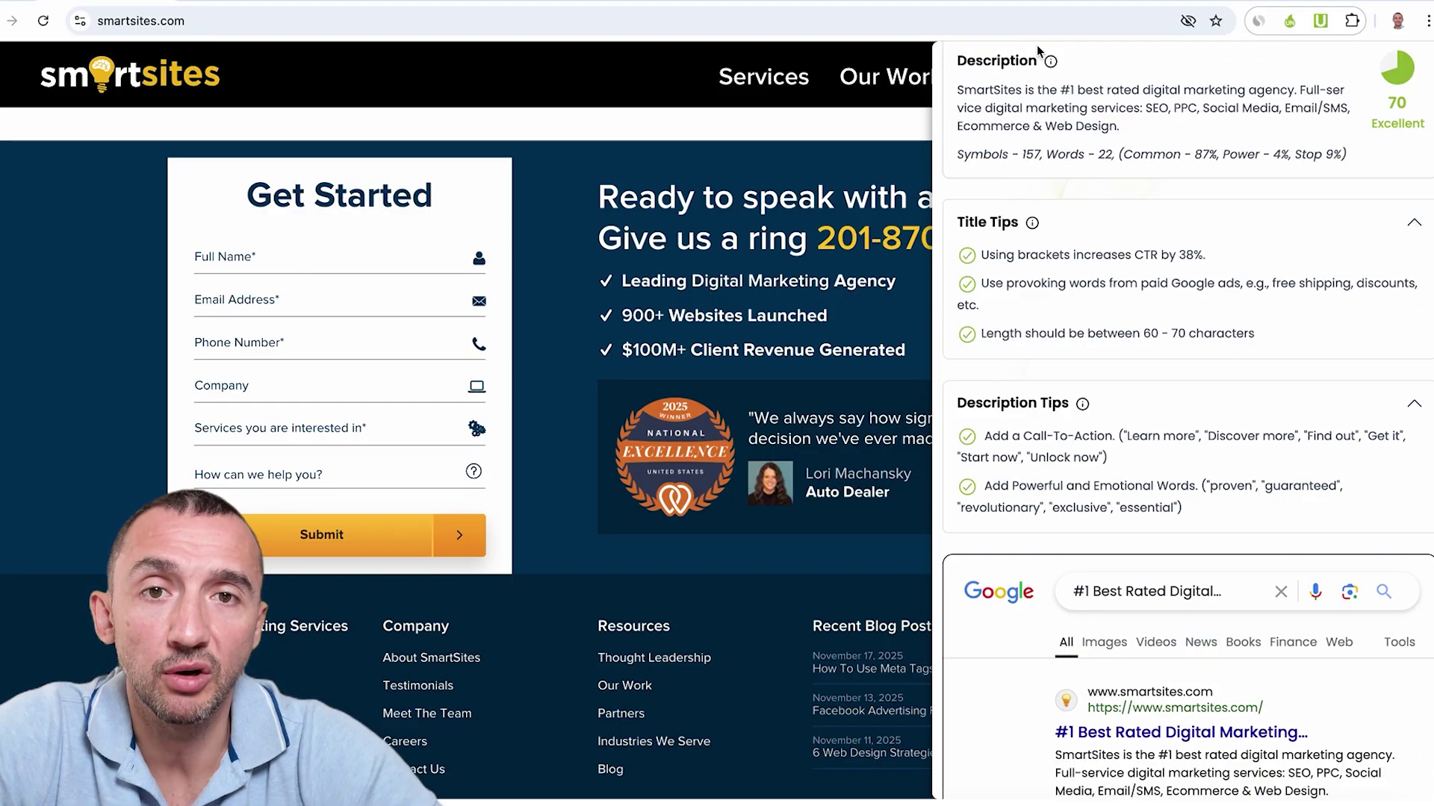
{"action": "scroll", "coordinate": [1057, 124], "scroll_direction": "up", "scroll_amount": 3}
{"action": "left_click", "coordinate": [1049, 142]}
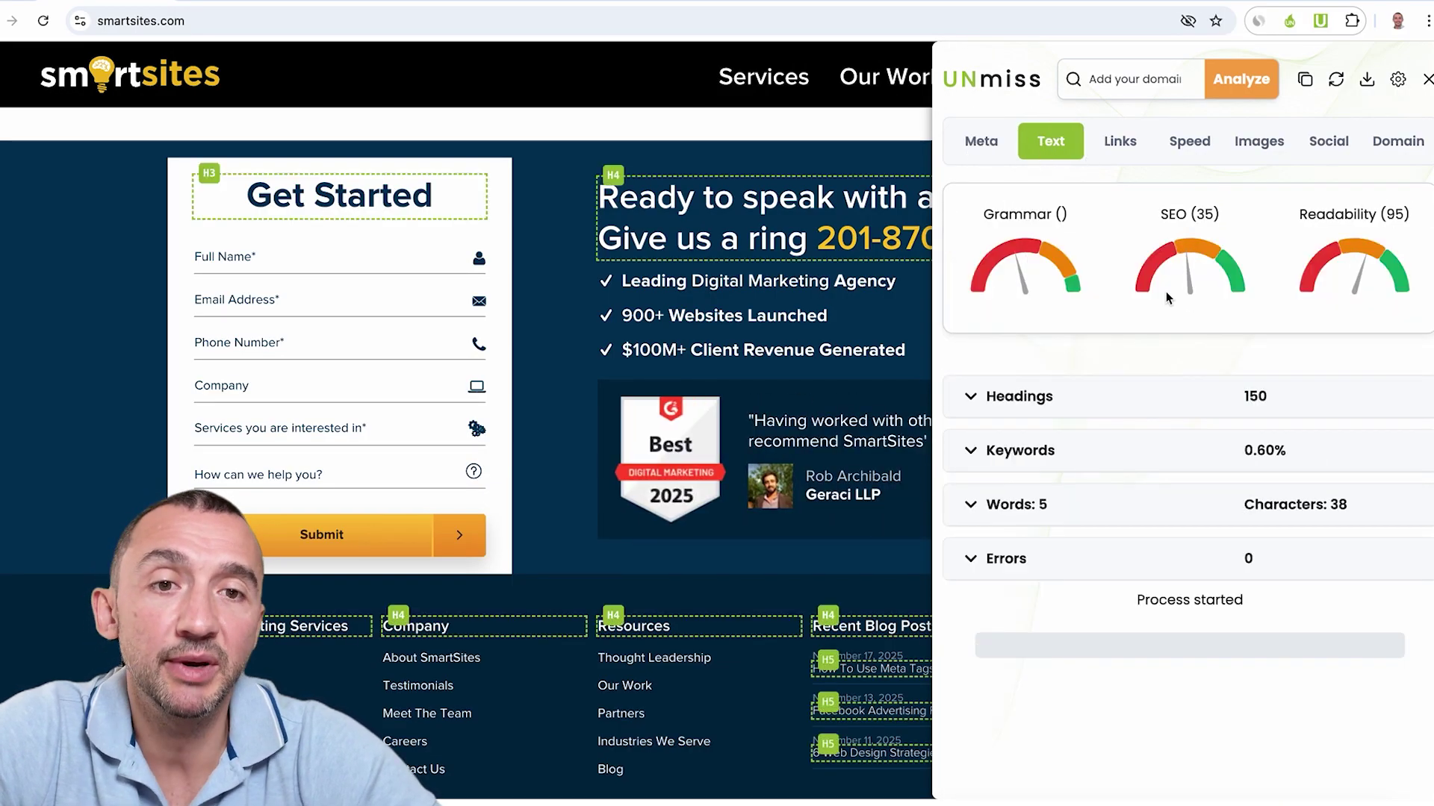
Review the page's 150 headings, three-word keyword density (0.60%) and sentence difficulty breakdown
{"action": "left_click", "coordinate": [969, 402]}
{"action": "left_click", "coordinate": [974, 451]}
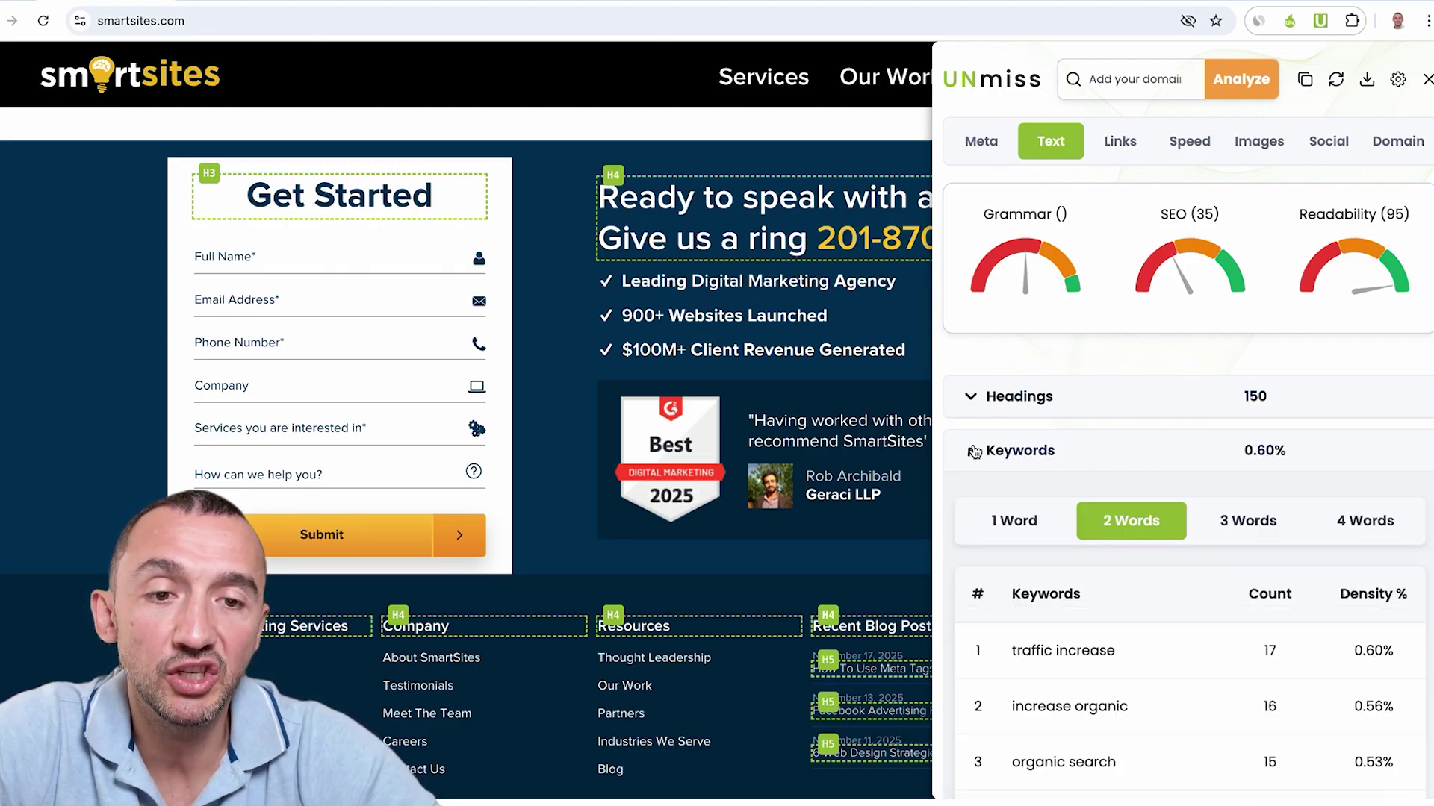
{"action": "scroll", "coordinate": [1288, 355], "scroll_direction": "down", "scroll_amount": 3}
{"action": "left_click", "coordinate": [1253, 266]}
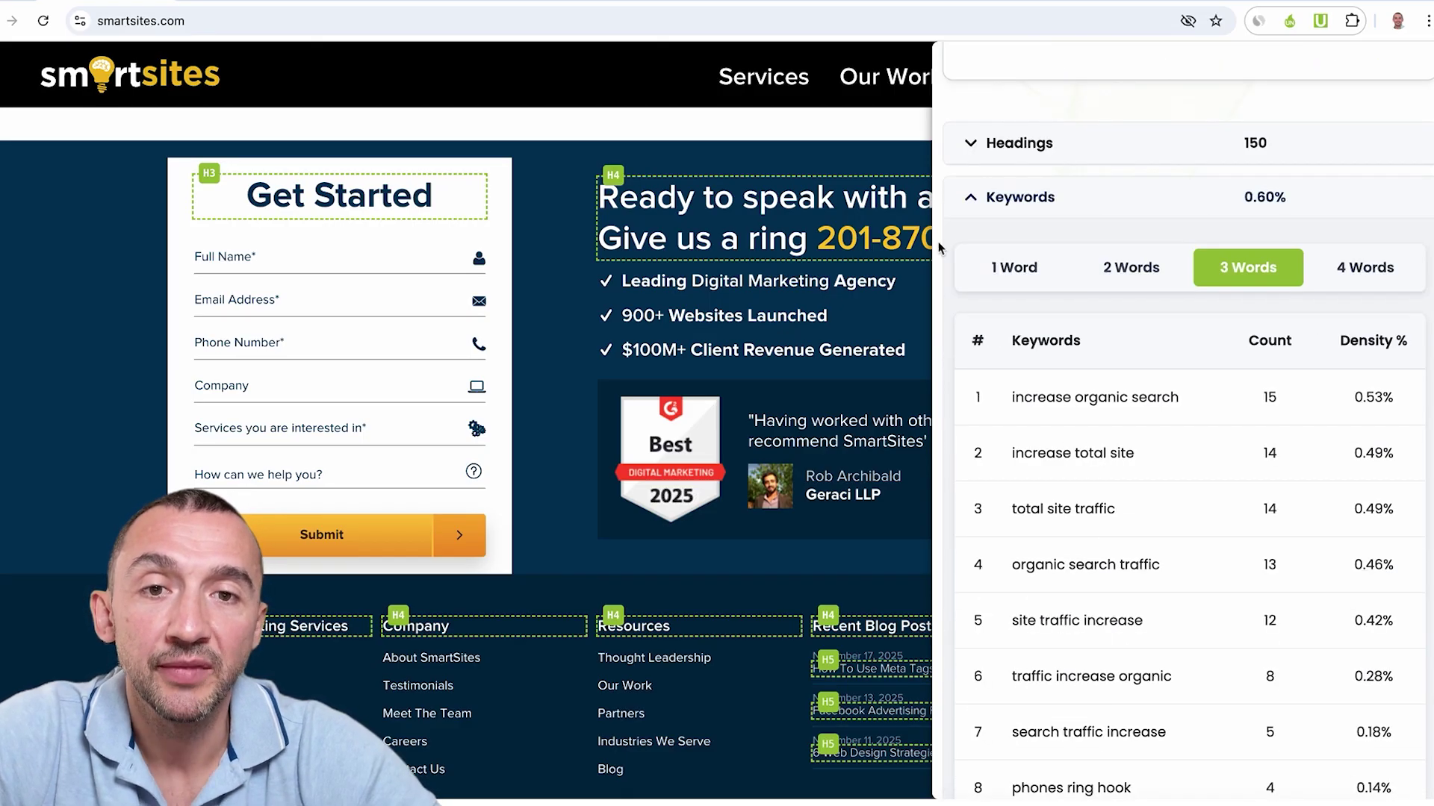
{"action": "left_click", "coordinate": [970, 197]}
{"action": "scroll", "coordinate": [1081, 308], "scroll_direction": "up", "scroll_amount": 3}
{"action": "scroll", "coordinate": [1003, 514], "scroll_direction": "down", "scroll_amount": 1}
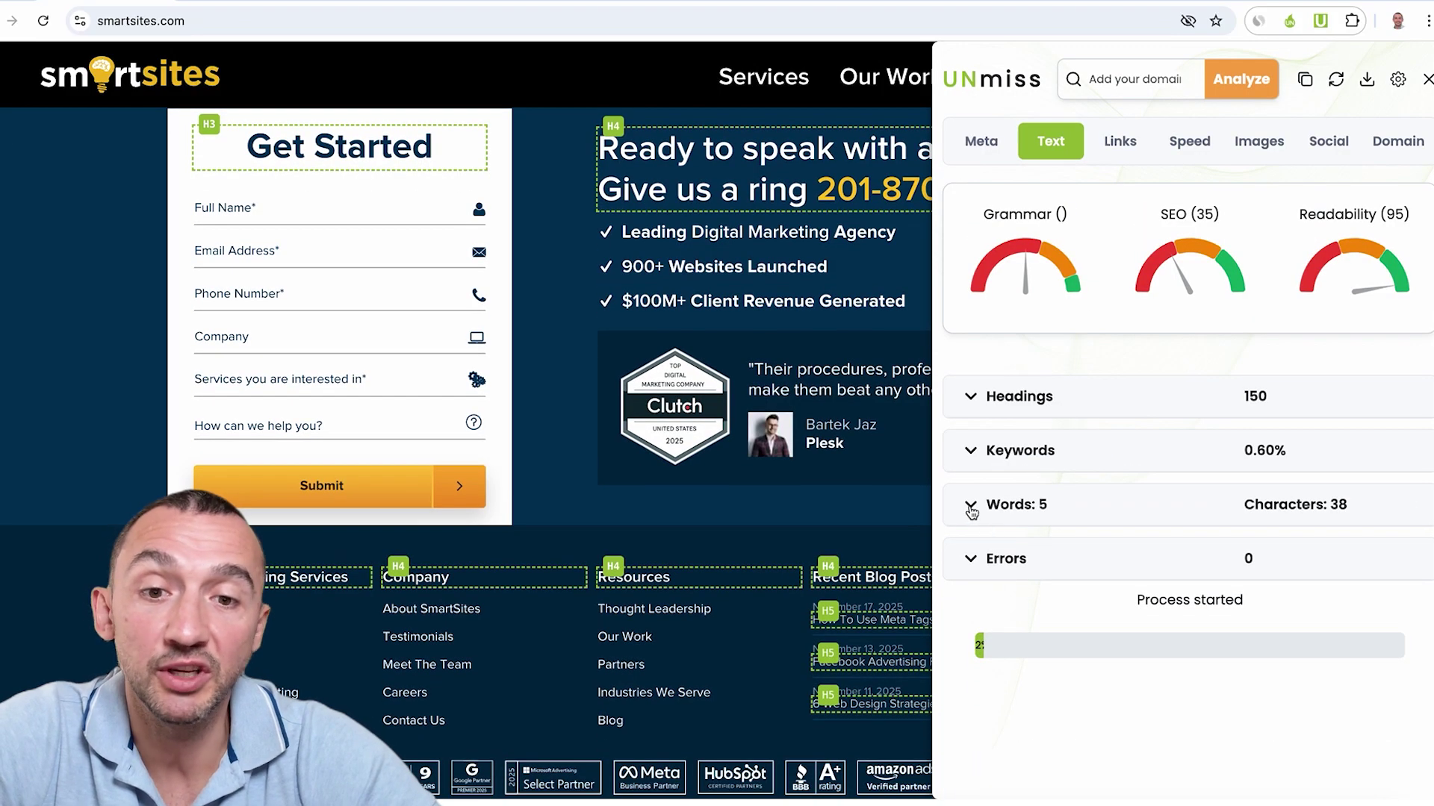
{"action": "left_click", "coordinate": [972, 507]}
{"action": "scroll", "coordinate": [1204, 483], "scroll_direction": "down", "scroll_amount": 1}
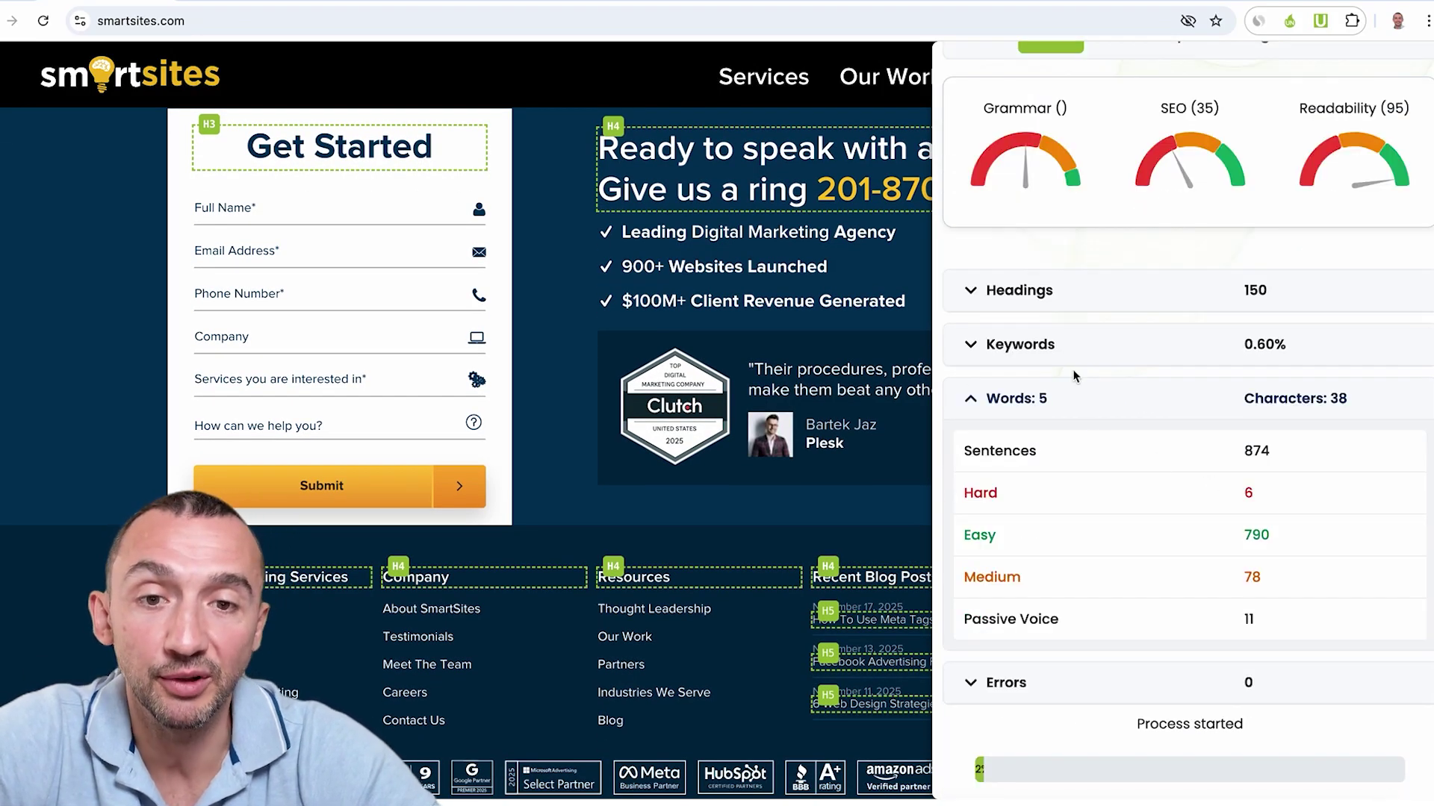
{"action": "scroll", "coordinate": [1081, 448], "scroll_direction": "down", "scroll_amount": 1}
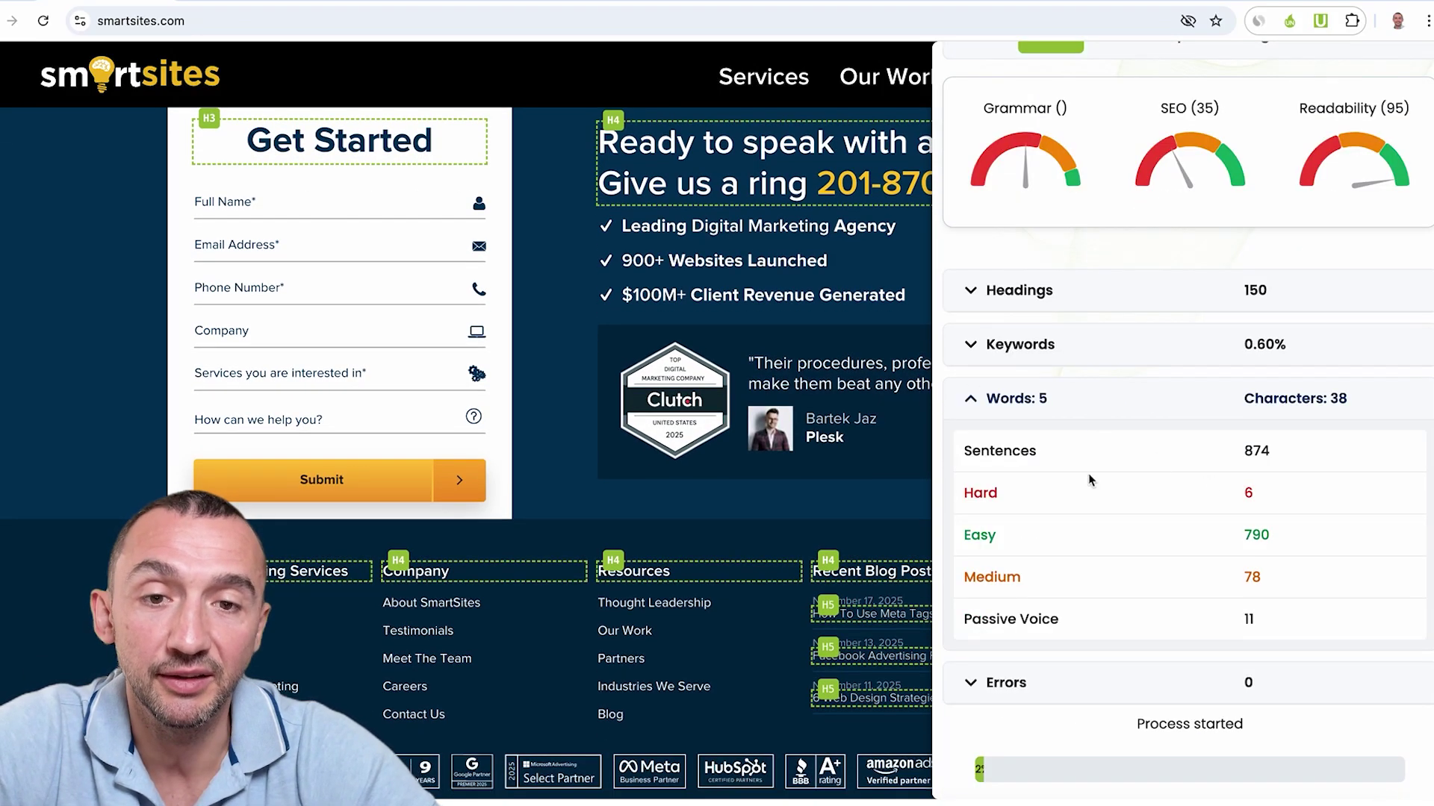
{"action": "left_click", "coordinate": [973, 402]}
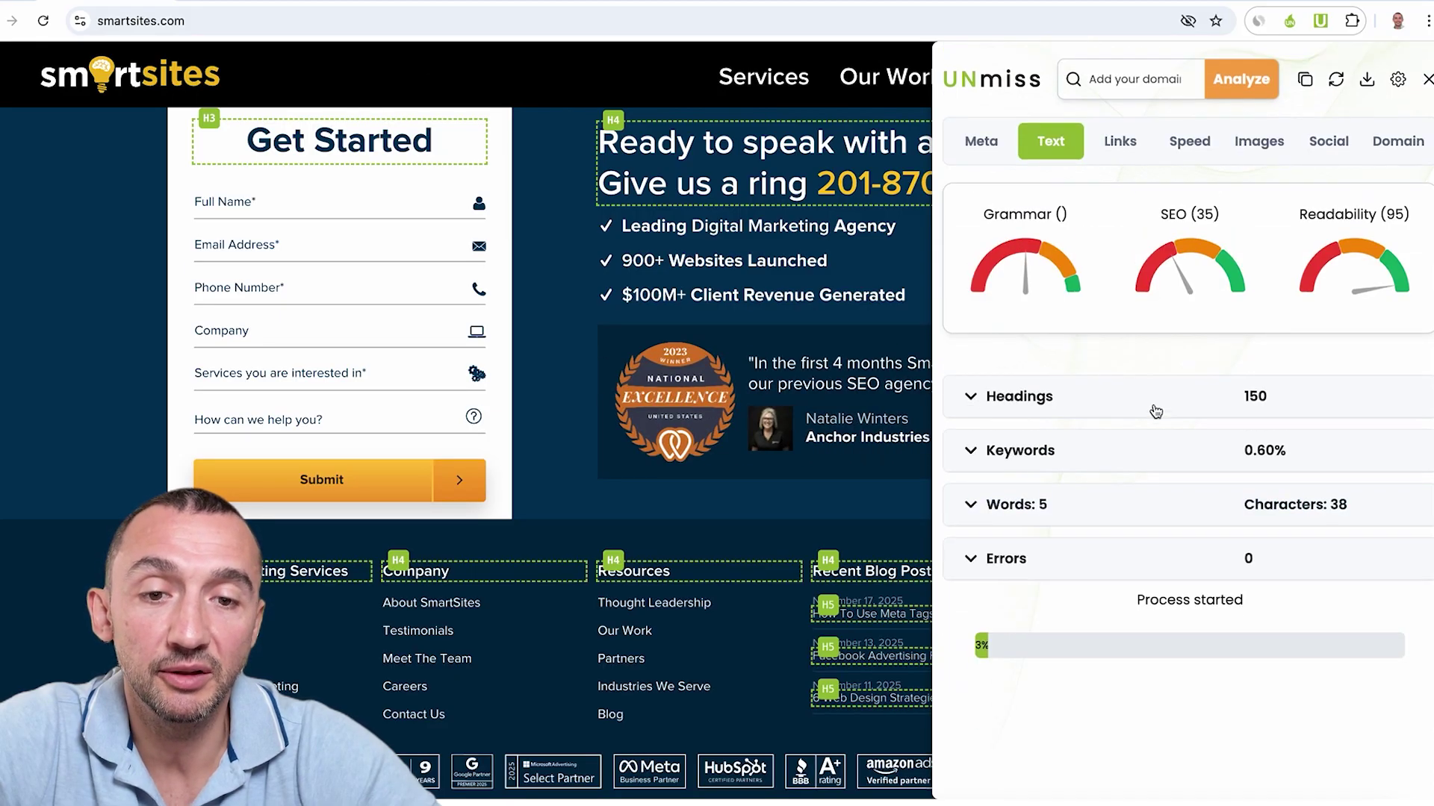
{"action": "scroll", "coordinate": [1120, 472], "scroll_direction": "down", "scroll_amount": 1}
{"action": "scroll", "coordinate": [1274, 483], "scroll_direction": "down", "scroll_amount": 2}
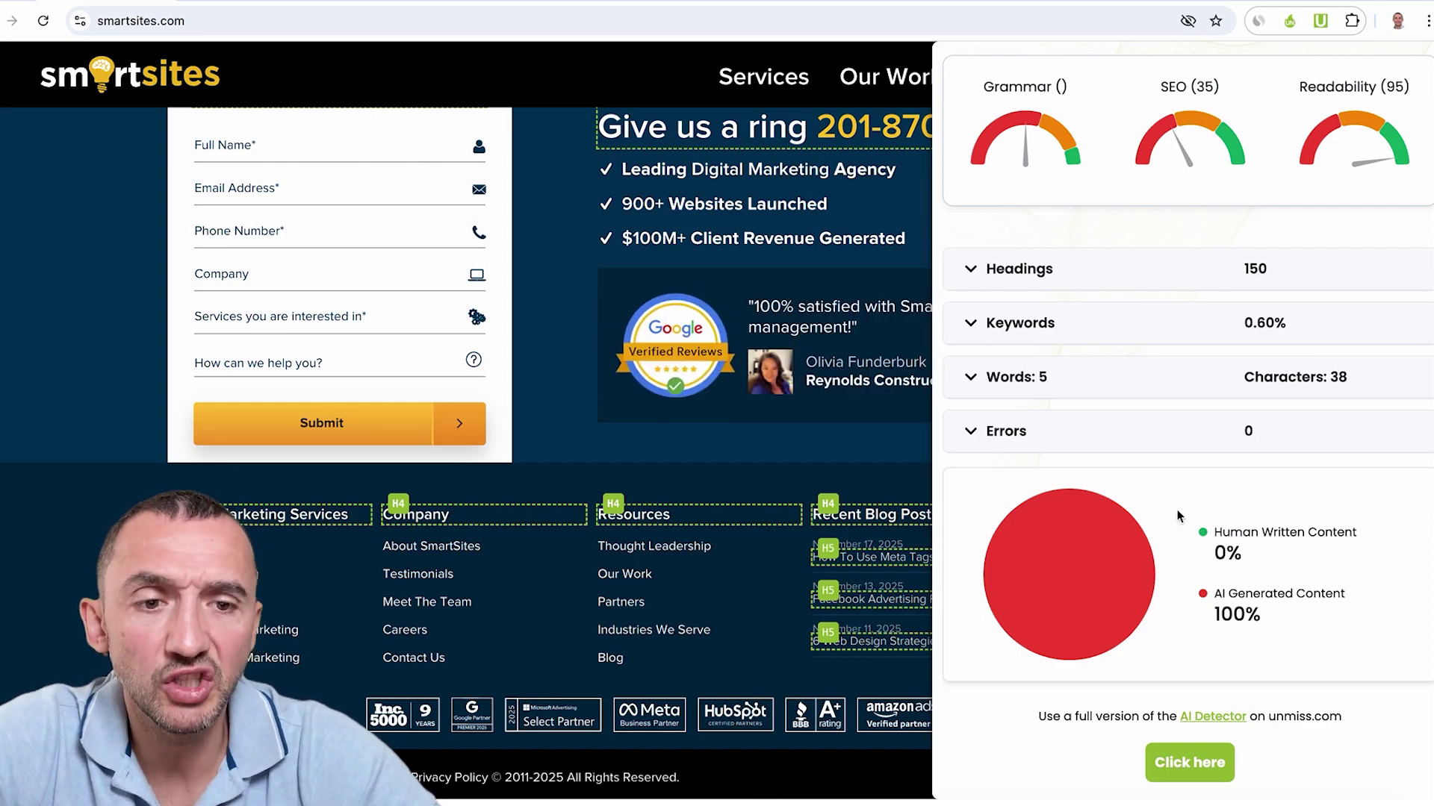
{"action": "scroll", "coordinate": [484, 346], "scroll_direction": "up", "scroll_amount": 10}
{"action": "scroll", "coordinate": [484, 346], "scroll_direction": "up", "scroll_amount": 10}
{"action": "scroll", "coordinate": [483, 347], "scroll_direction": "up", "scroll_amount": 10}
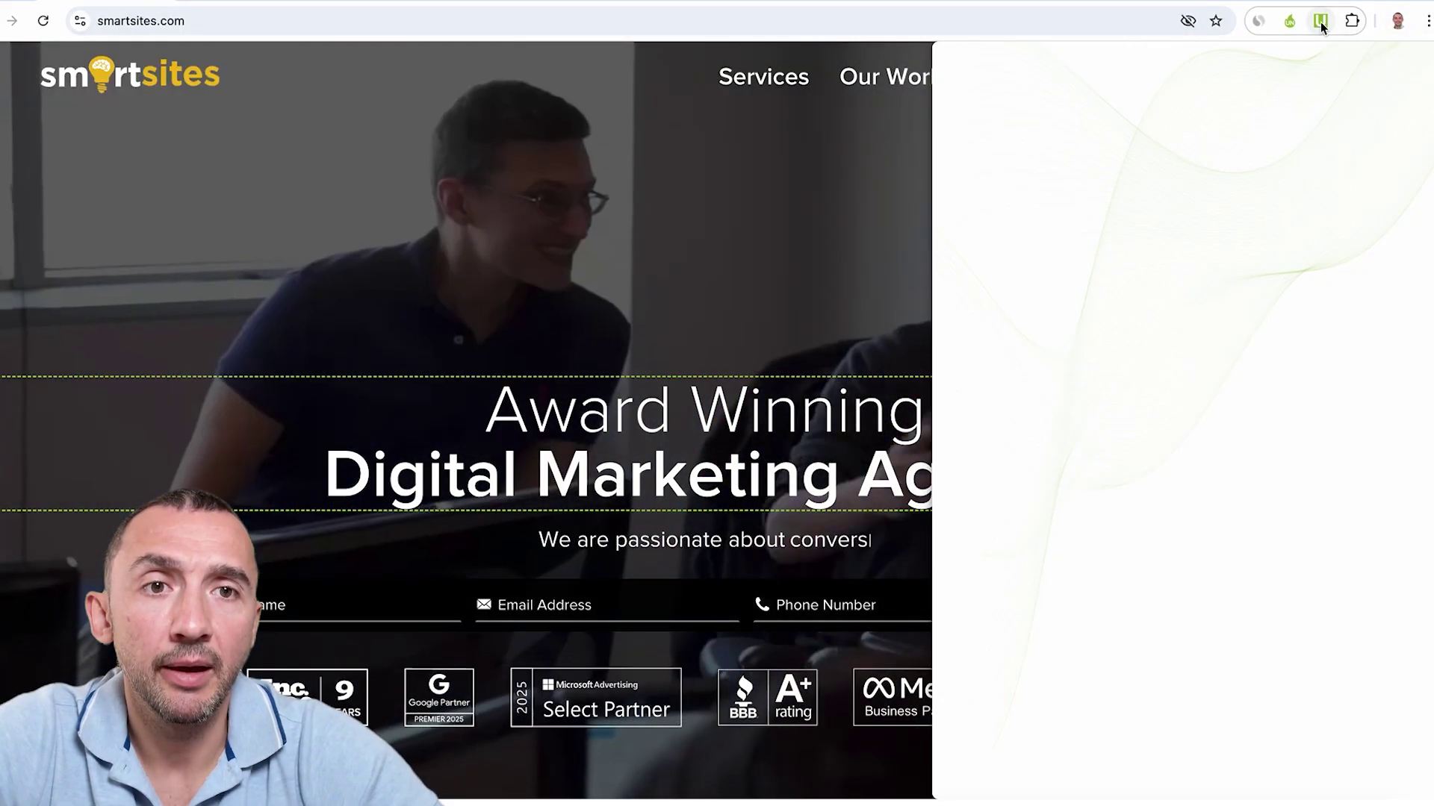
Reload the extension's page analysis and check mobile and desktop speed scores and image analysis
{"action": "left_click", "coordinate": [1320, 22]}
{"action": "left_click", "coordinate": [1321, 21]}
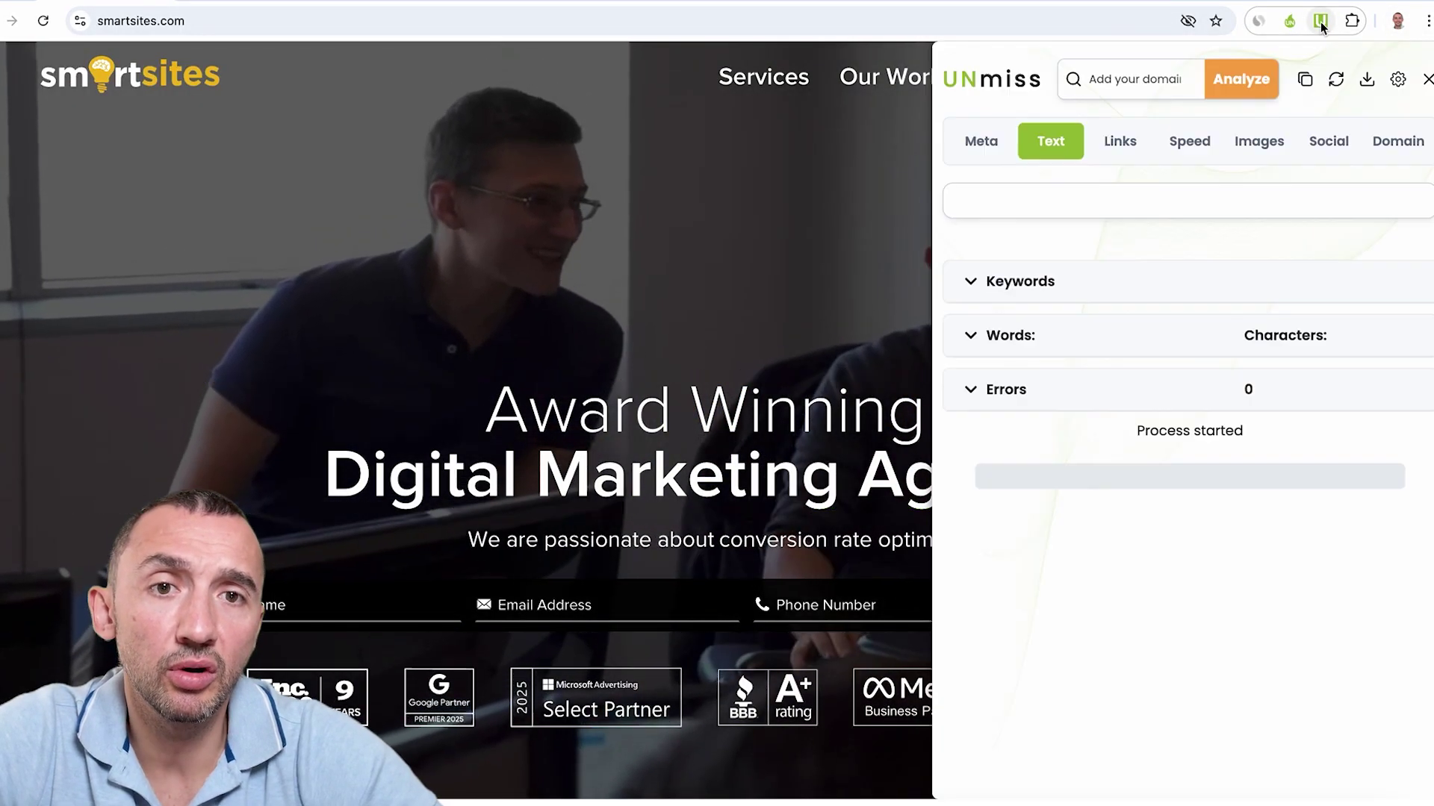
{"action": "left_click", "coordinate": [1219, 142]}
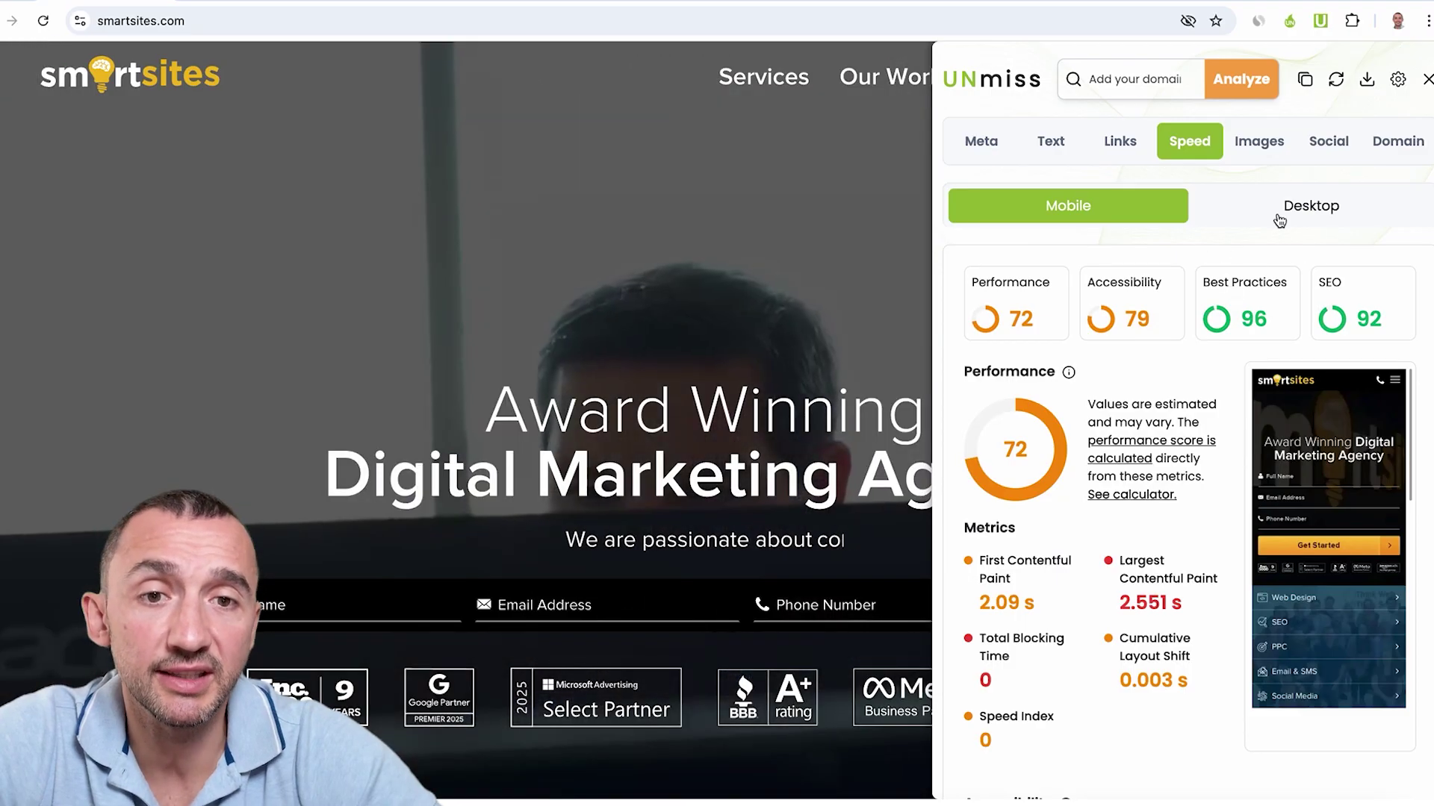
{"action": "left_click", "coordinate": [1279, 220]}
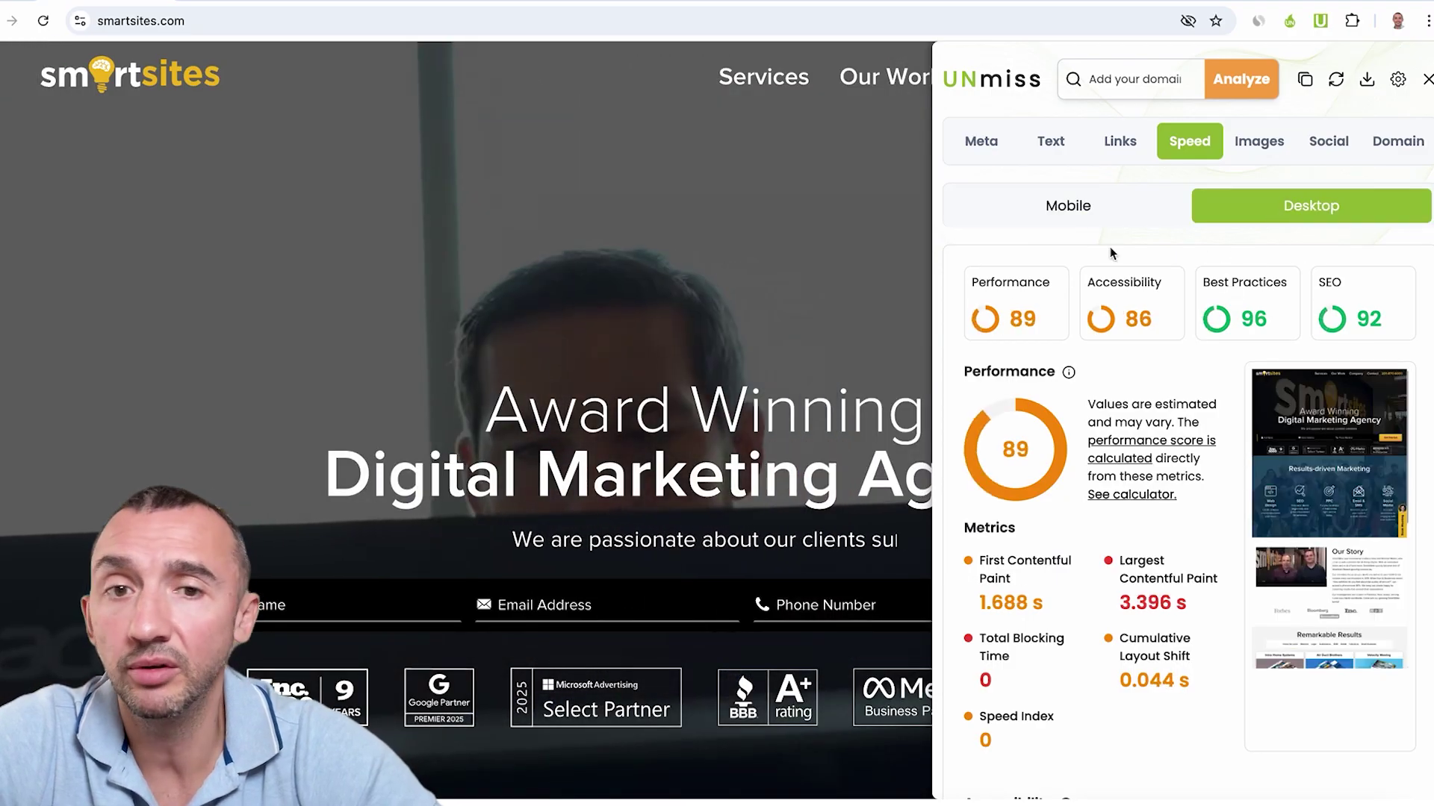
{"action": "left_click", "coordinate": [1262, 149]}
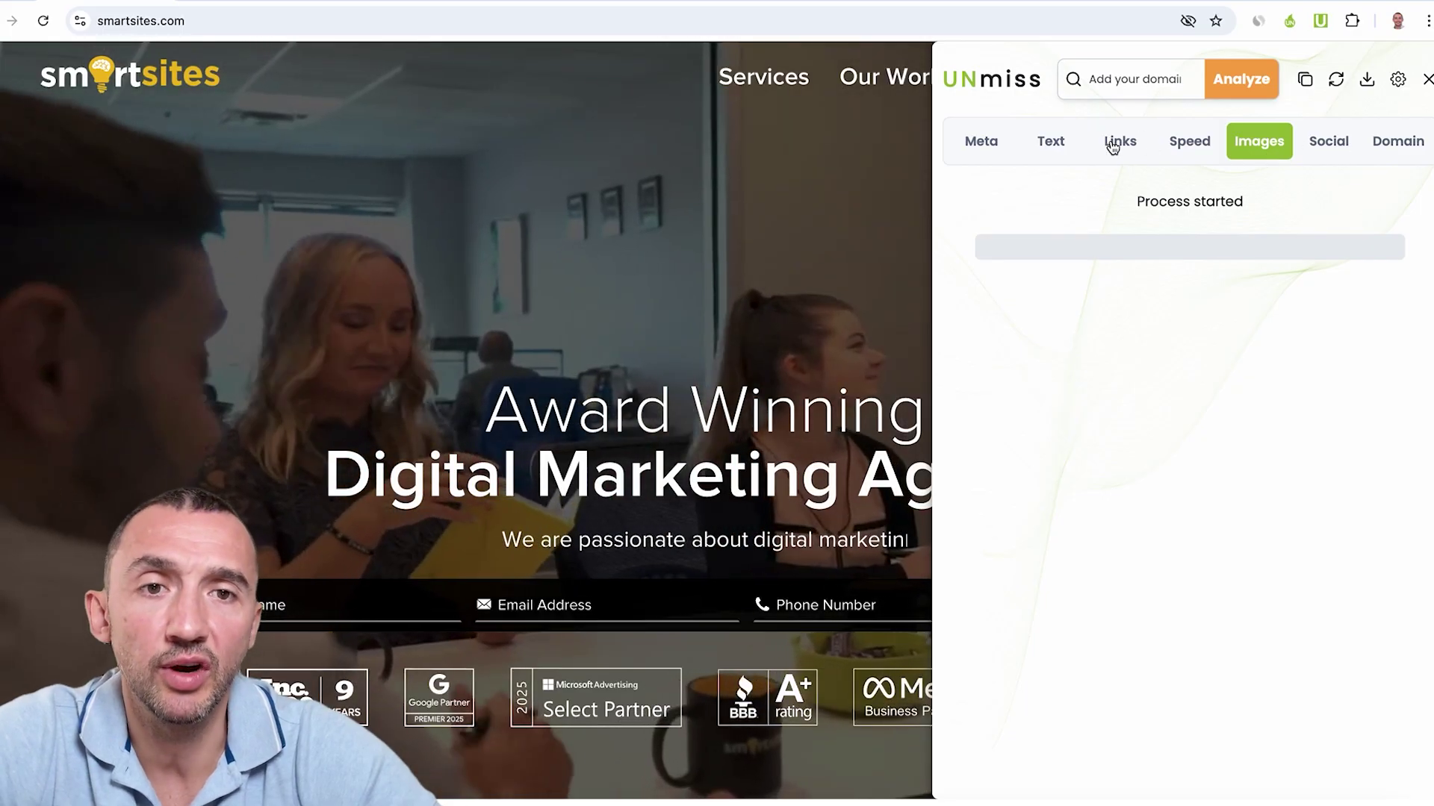
Review the 58 links (dofollow, 5 external), social tags and the 23-year domain age
{"action": "left_click", "coordinate": [1113, 144]}
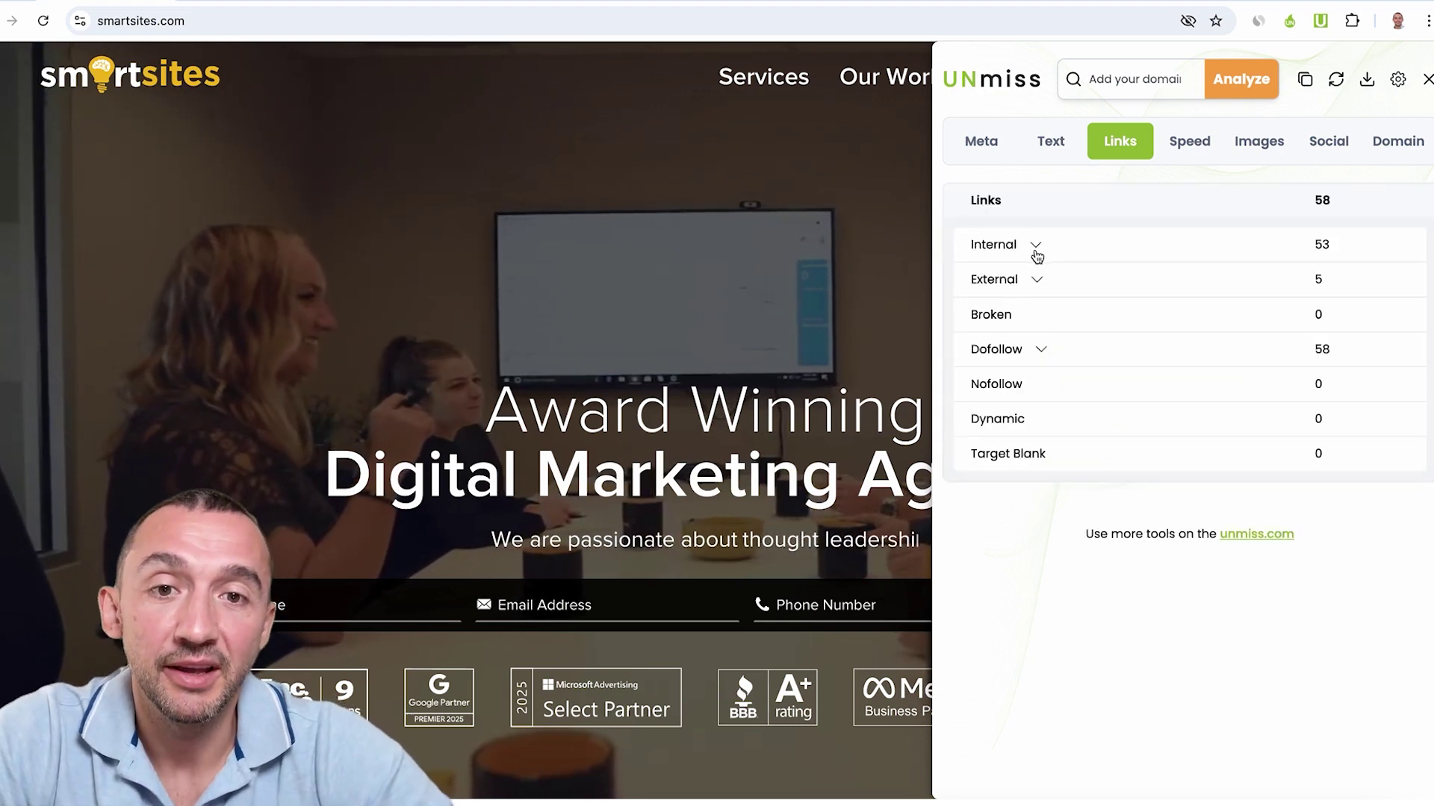
{"action": "left_click", "coordinate": [1040, 351]}
{"action": "left_click", "coordinate": [1036, 281]}
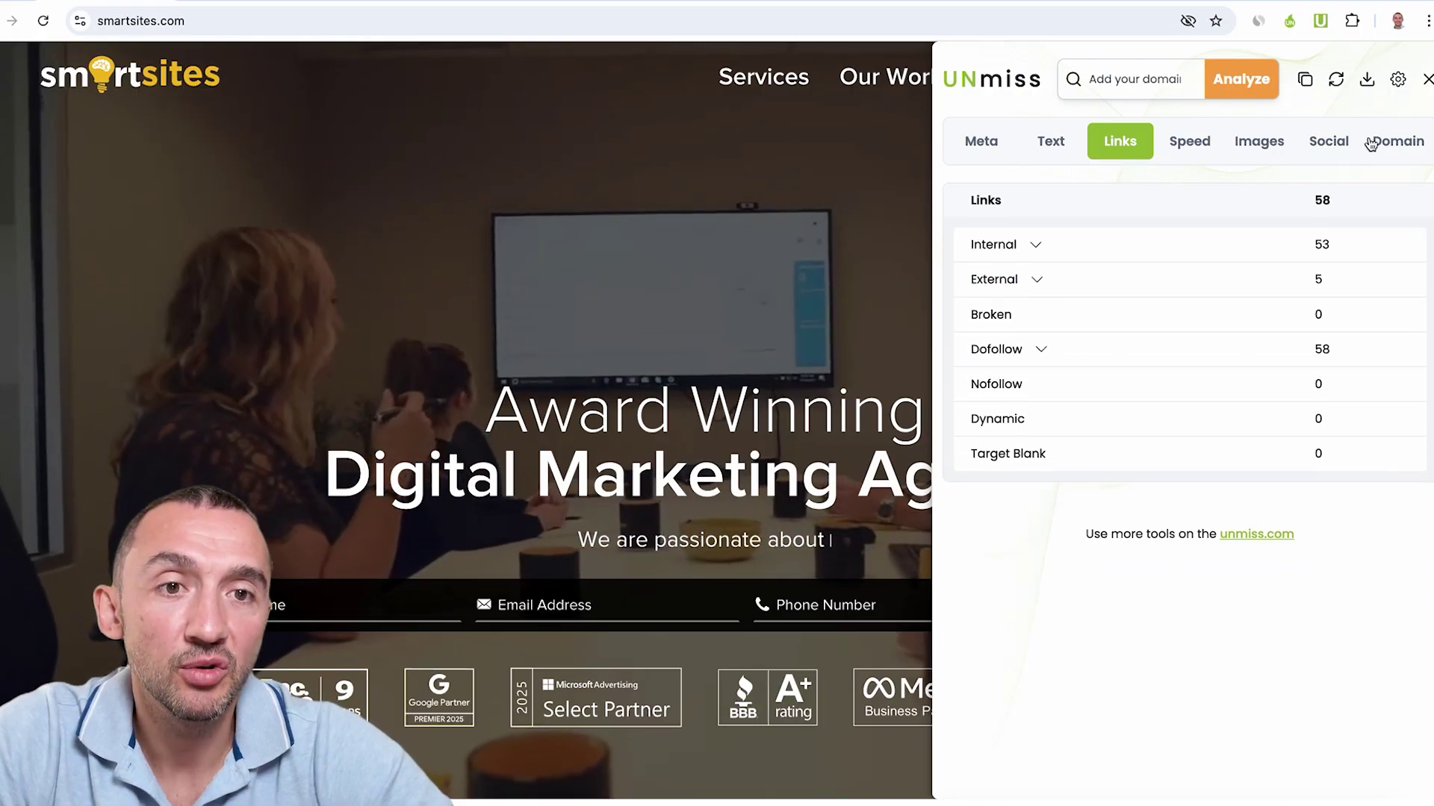
{"action": "left_click", "coordinate": [1328, 141]}
{"action": "scroll", "coordinate": [1229, 275], "scroll_direction": "down", "scroll_amount": 5}
{"action": "scroll", "coordinate": [1229, 282], "scroll_direction": "down", "scroll_amount": 5}
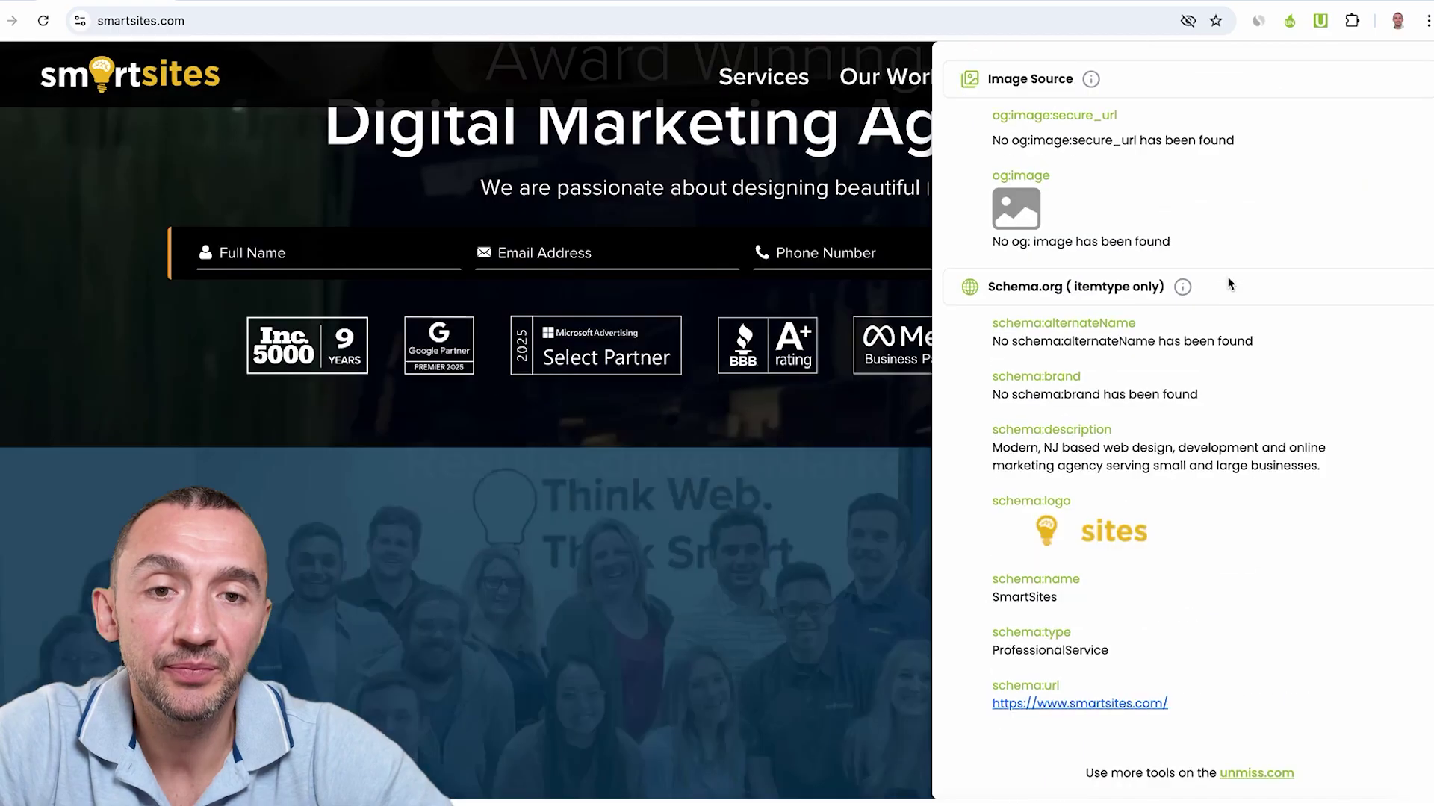
{"action": "scroll", "coordinate": [1227, 282], "scroll_direction": "up", "scroll_amount": 10}
{"action": "scroll", "coordinate": [1236, 318], "scroll_direction": "down", "scroll_amount": 3}
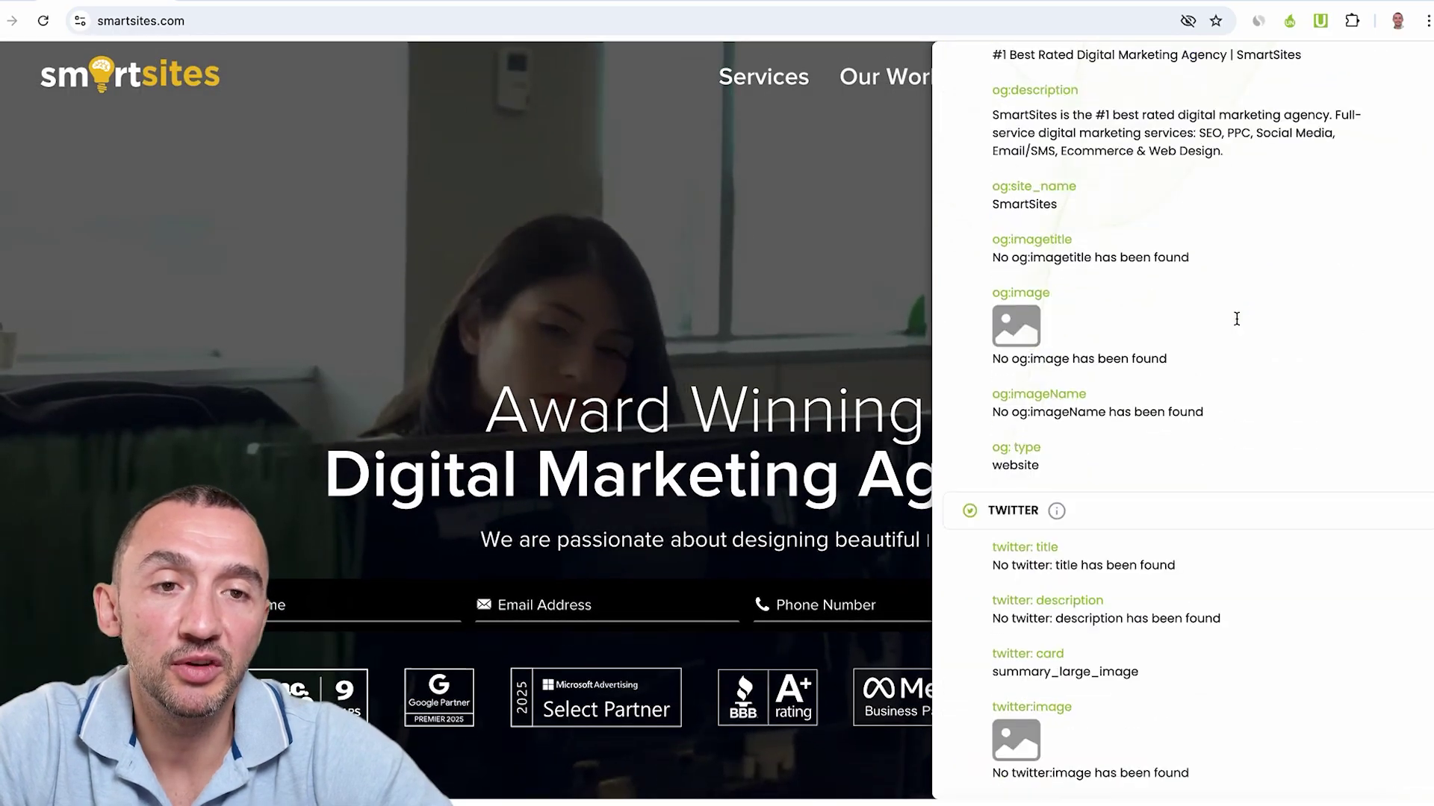
{"action": "scroll", "coordinate": [1235, 318], "scroll_direction": "down", "scroll_amount": 2}
{"action": "scroll", "coordinate": [1235, 318], "scroll_direction": "up", "scroll_amount": 5}
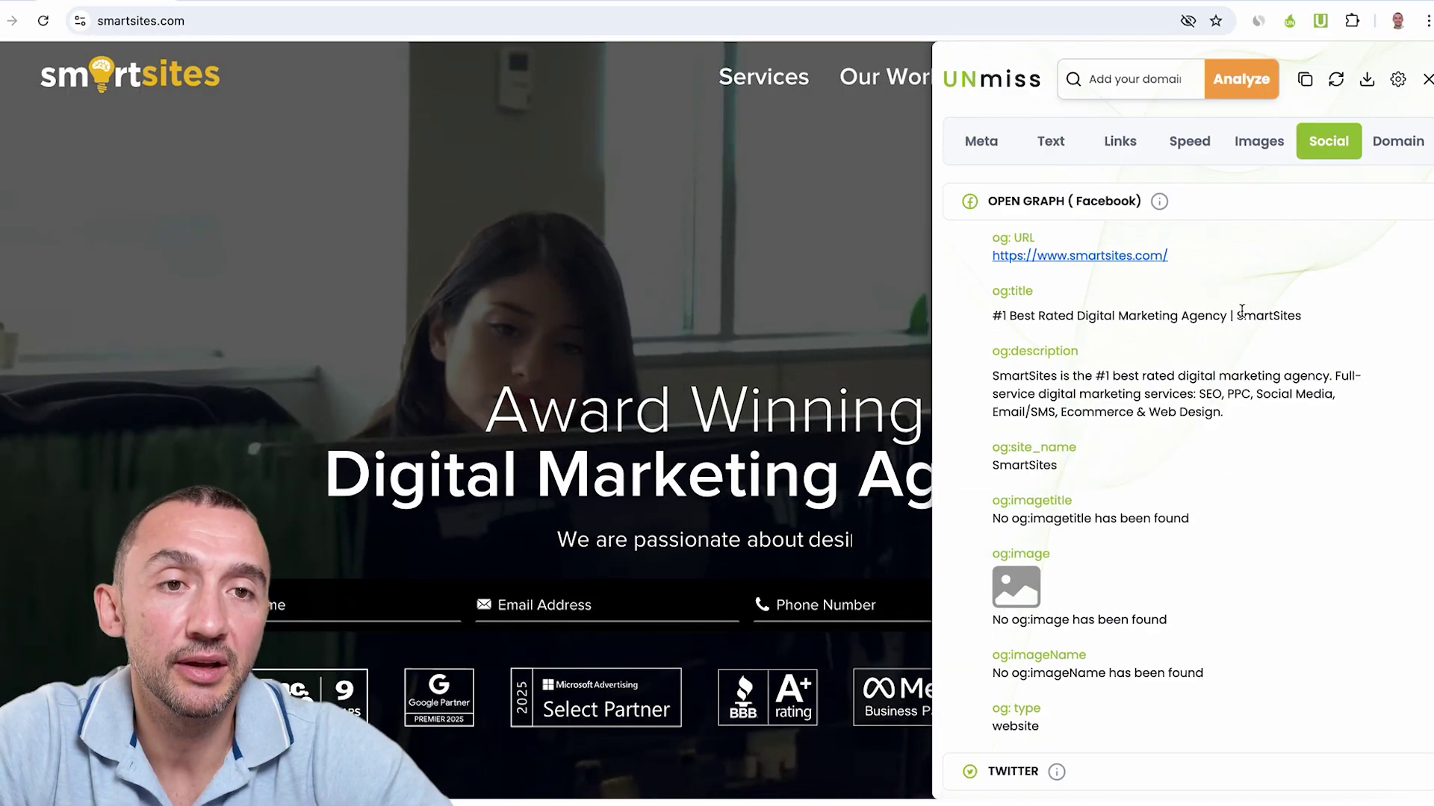
{"action": "left_click", "coordinate": [1408, 151]}
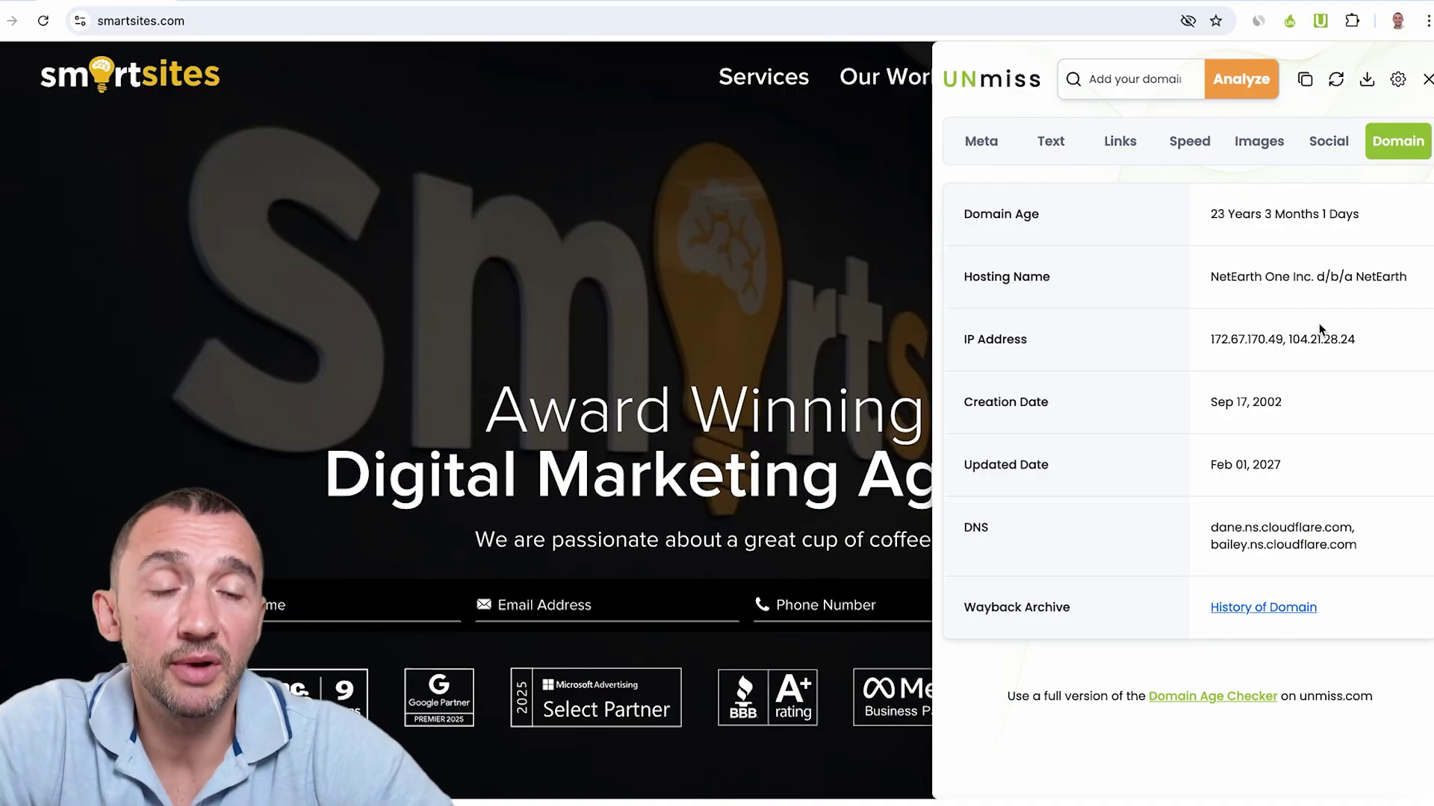